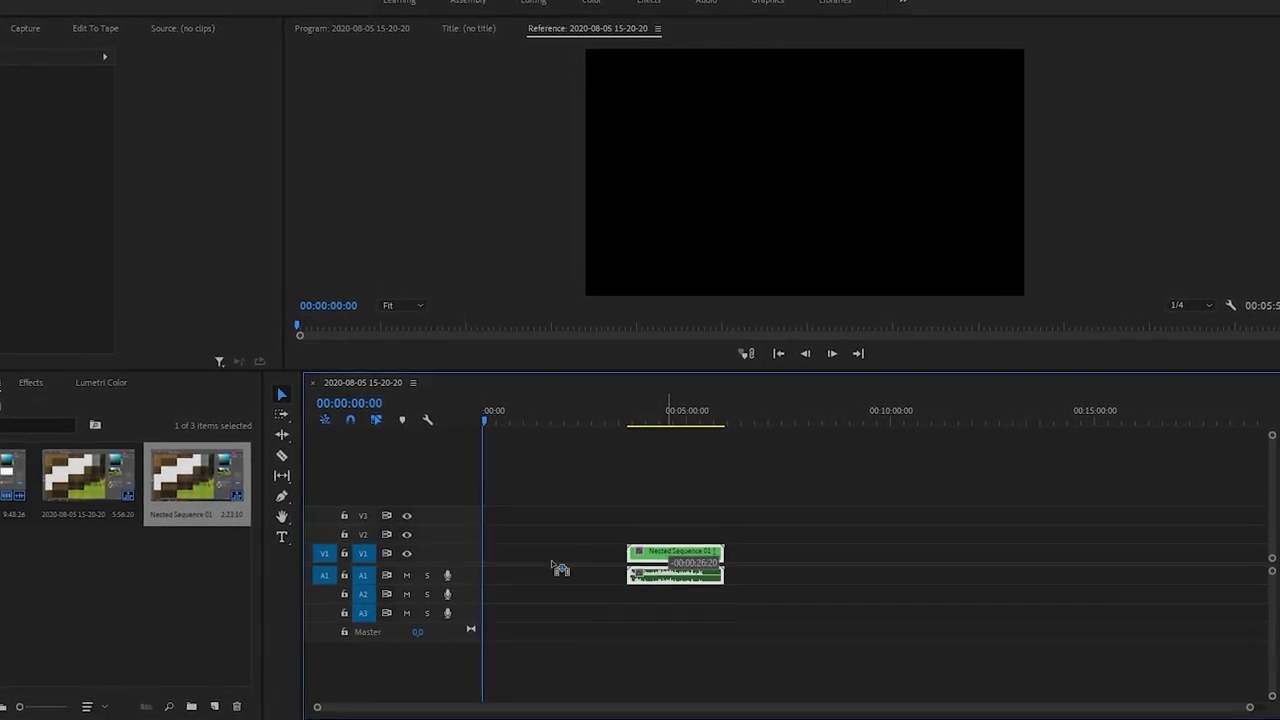
Step: Move Nested Sequence 01 to 00:00:00:00 and preview a later point on the ruler
drag(655, 556, 525, 556)
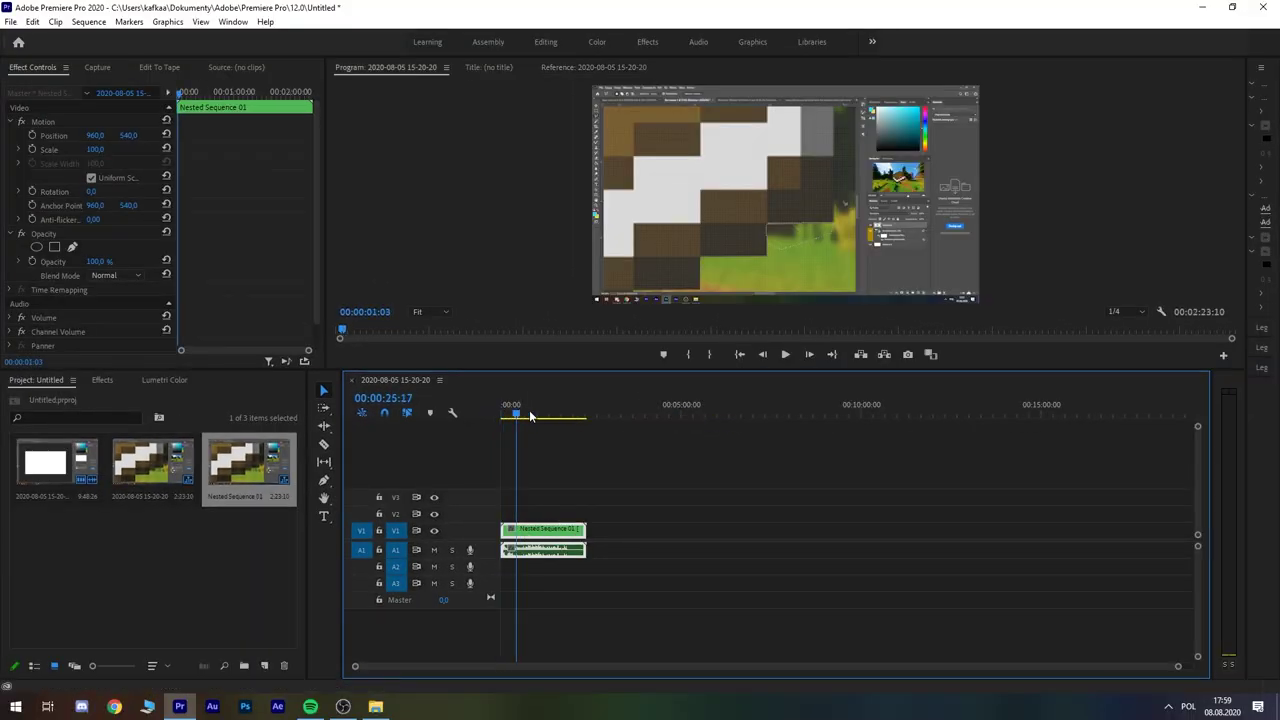
click(526, 418)
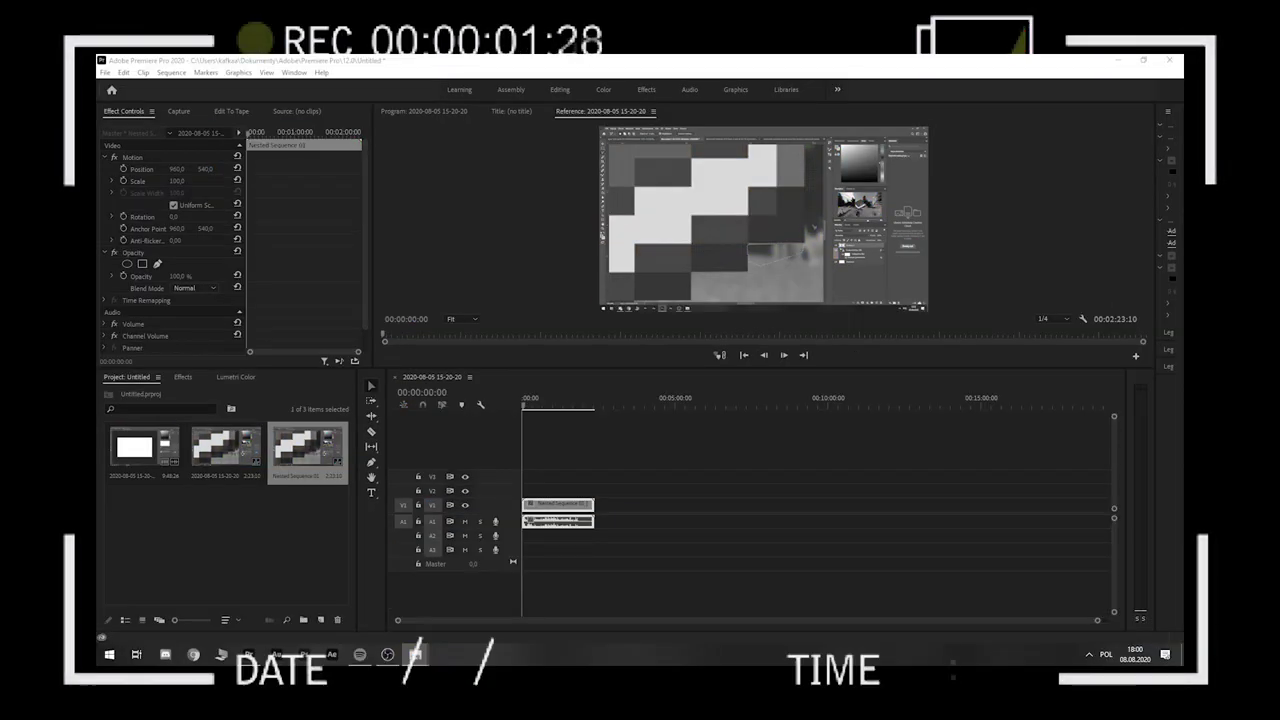
Step: Import the Slot Machine sound, zoom the timeline to Nested Sequence 01, and start a text title
drag(214, 457, 180, 585)
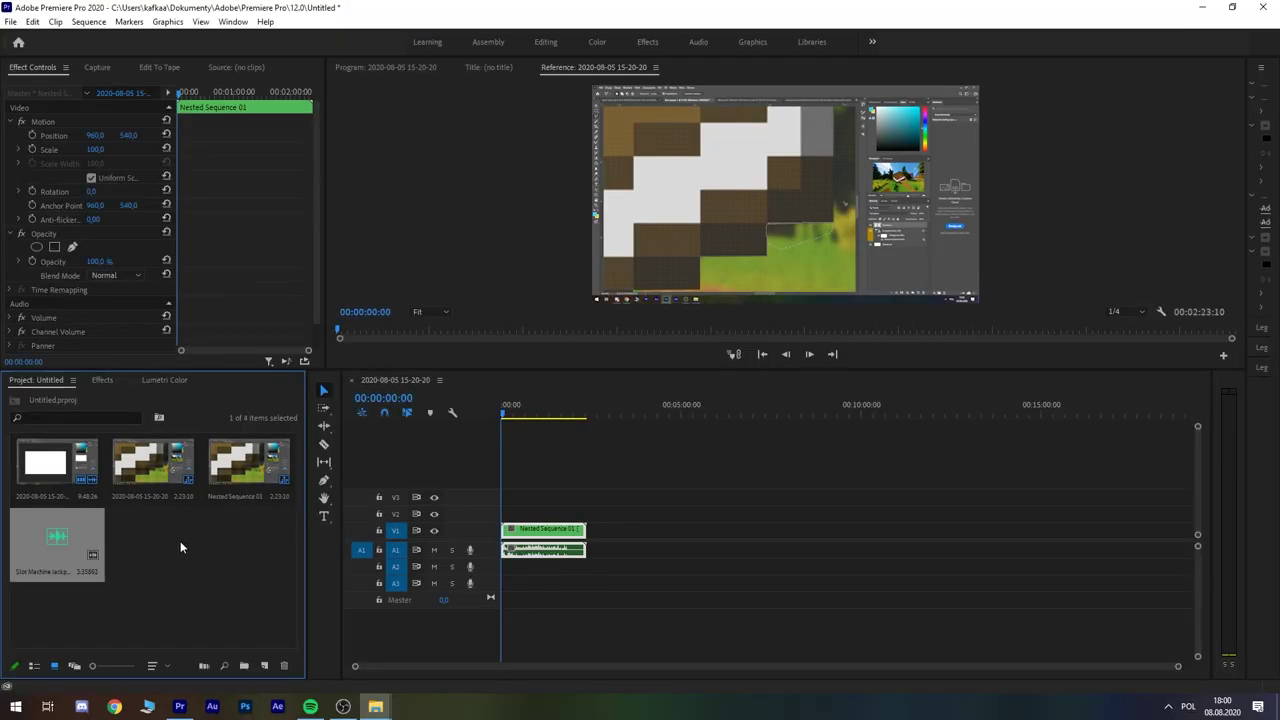
click(149, 574)
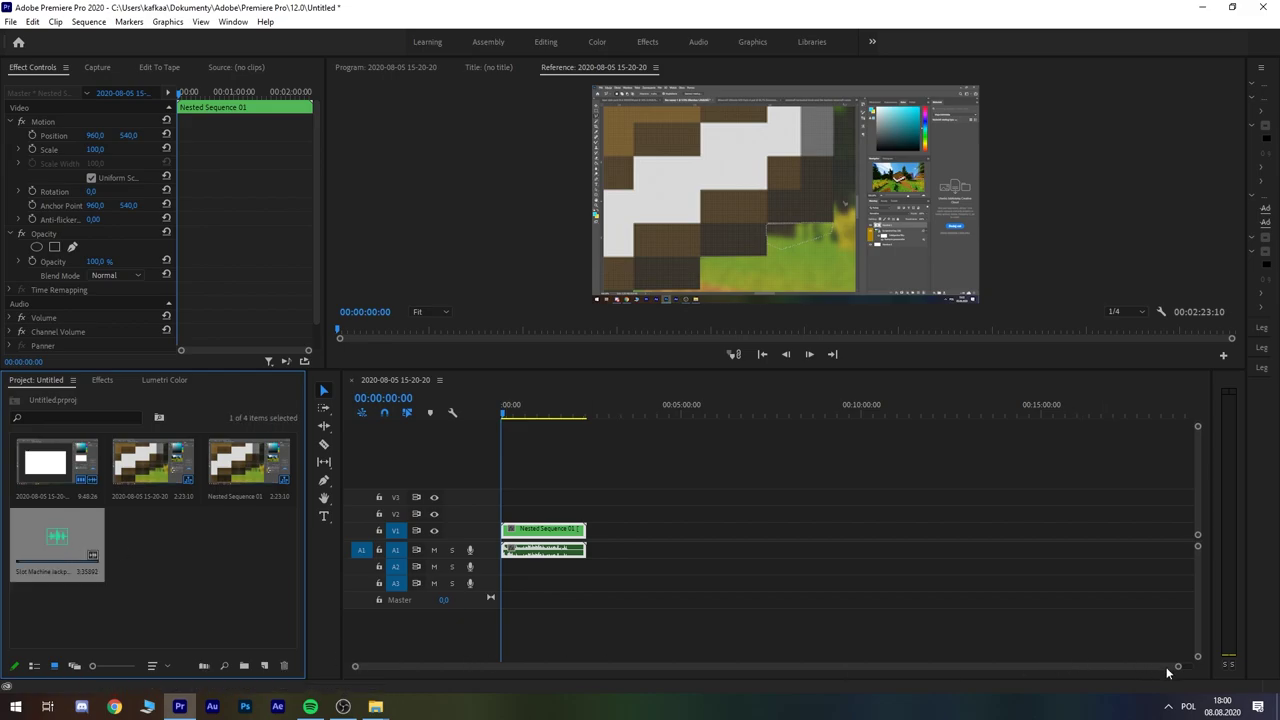
drag(1180, 669, 587, 666)
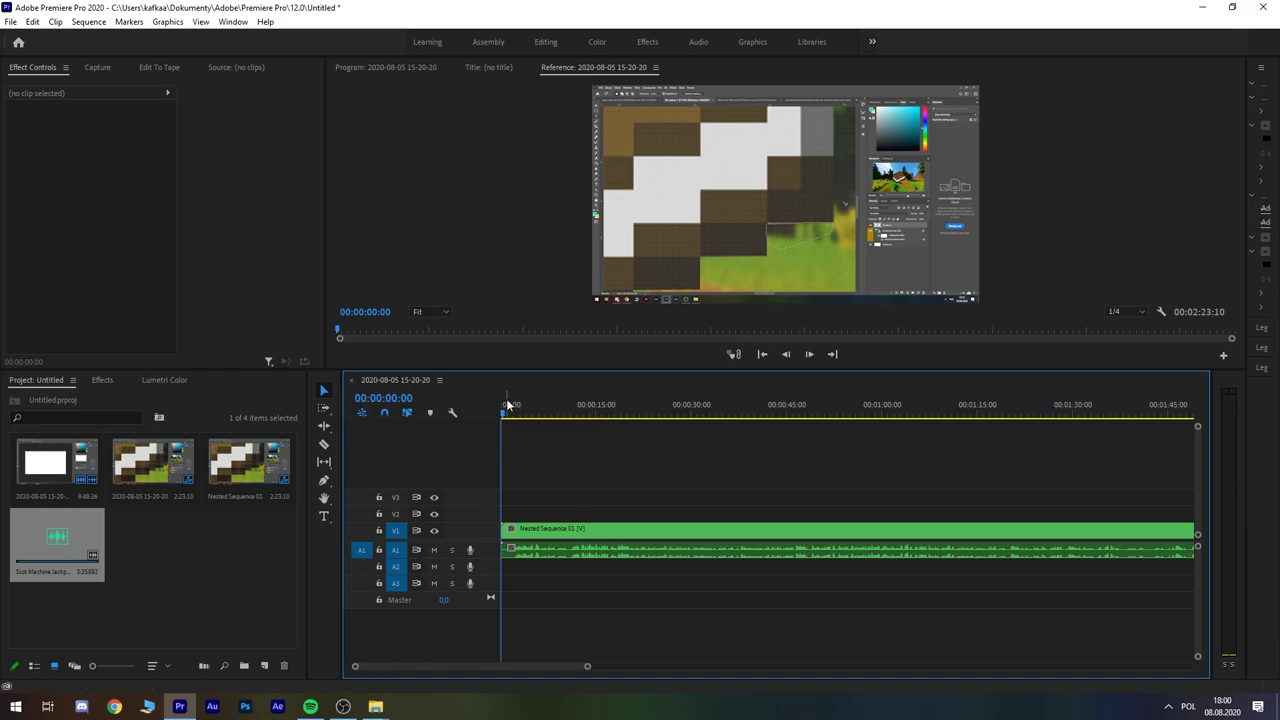
key(t)
text(dobijem)
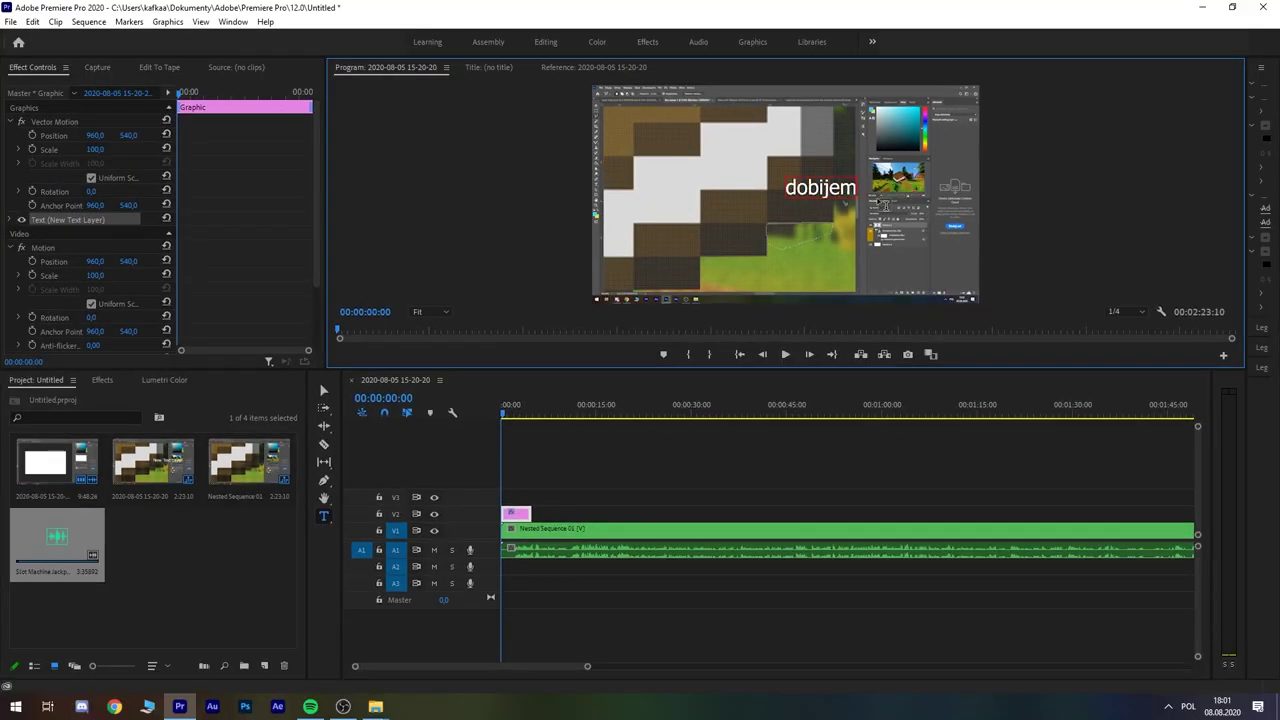
Step: Complete the title text as 'dobijemy 150 lapek? bedzie kozak', then bring up the Windows Start menu
text(y 150)
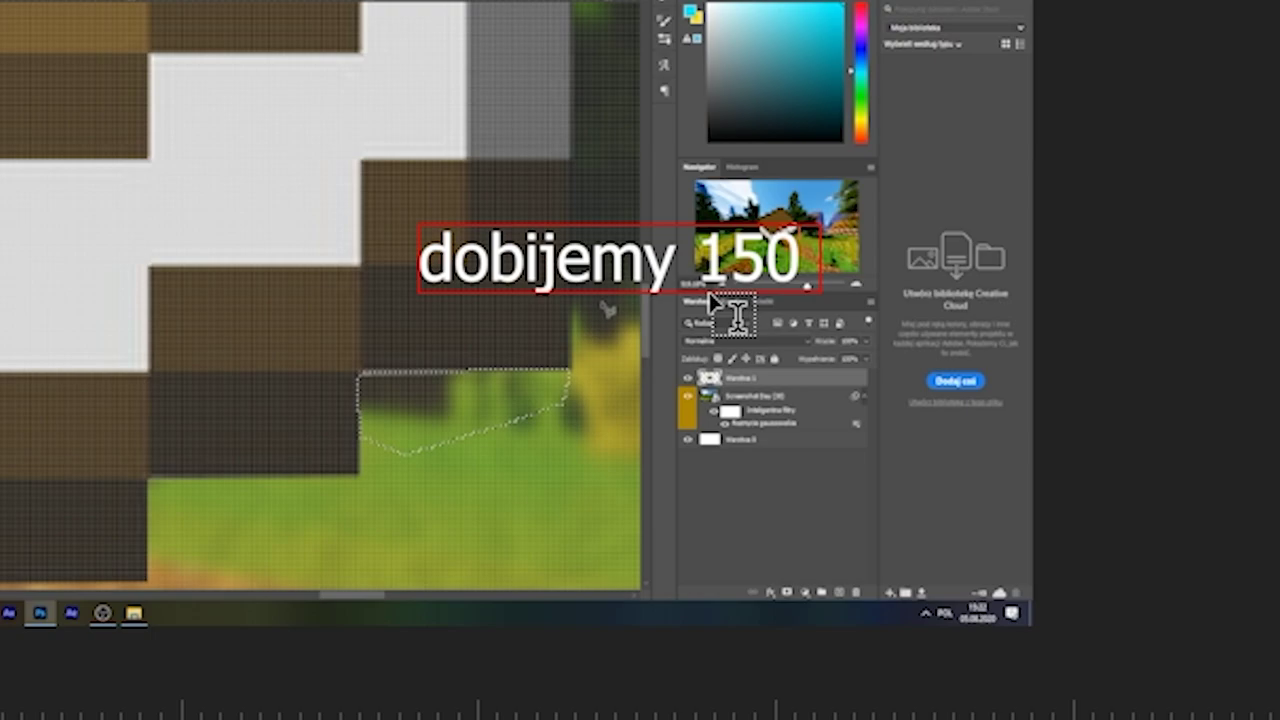
text( lapek?)
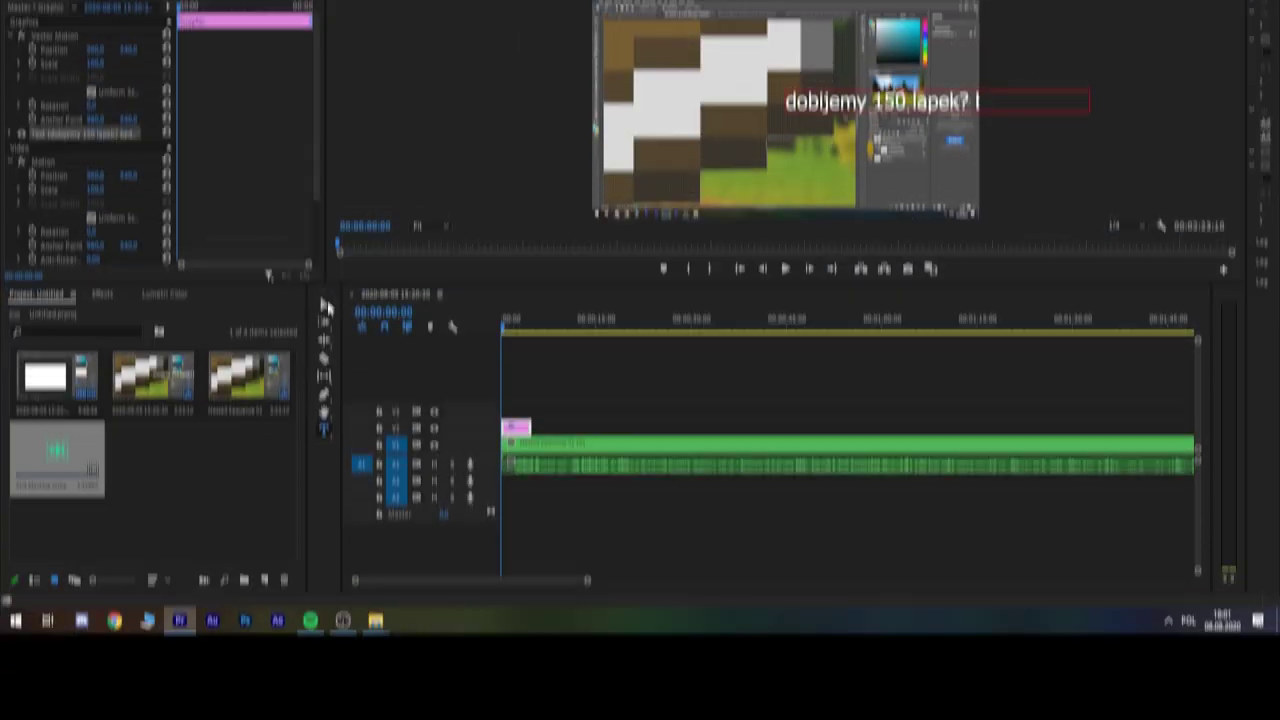
text( bedzie kozak)
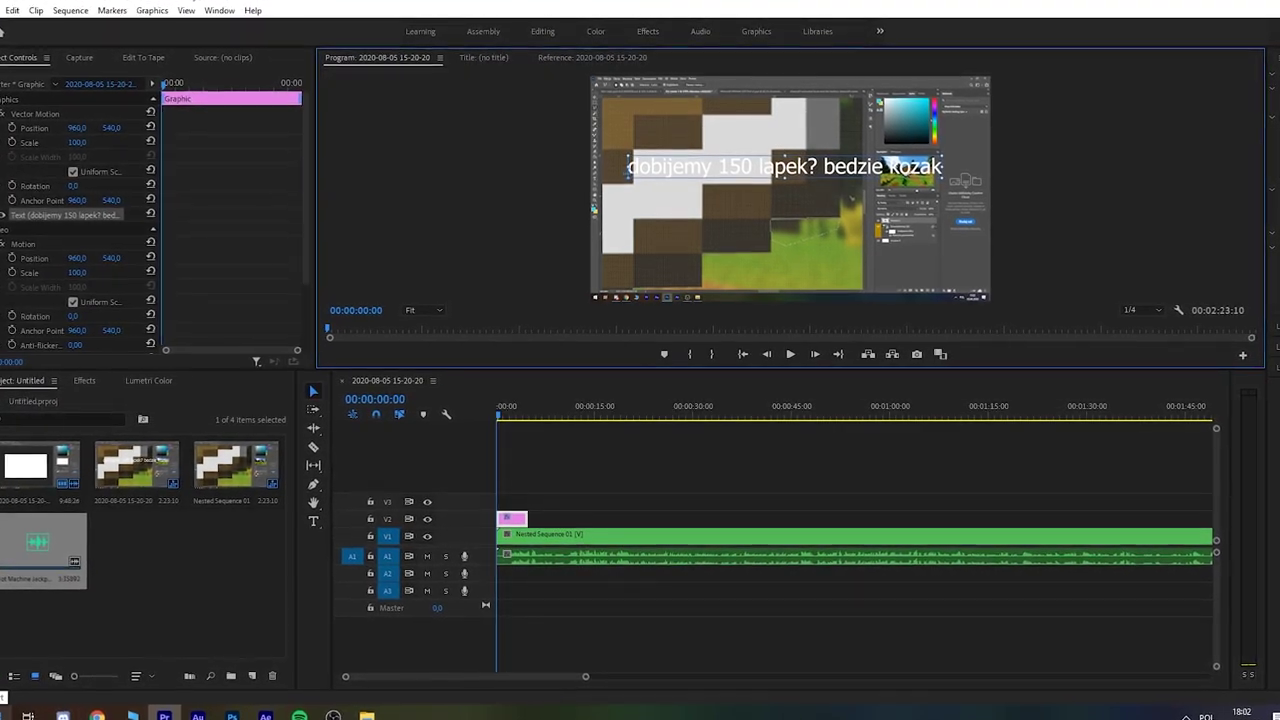
key(super)
key(super)
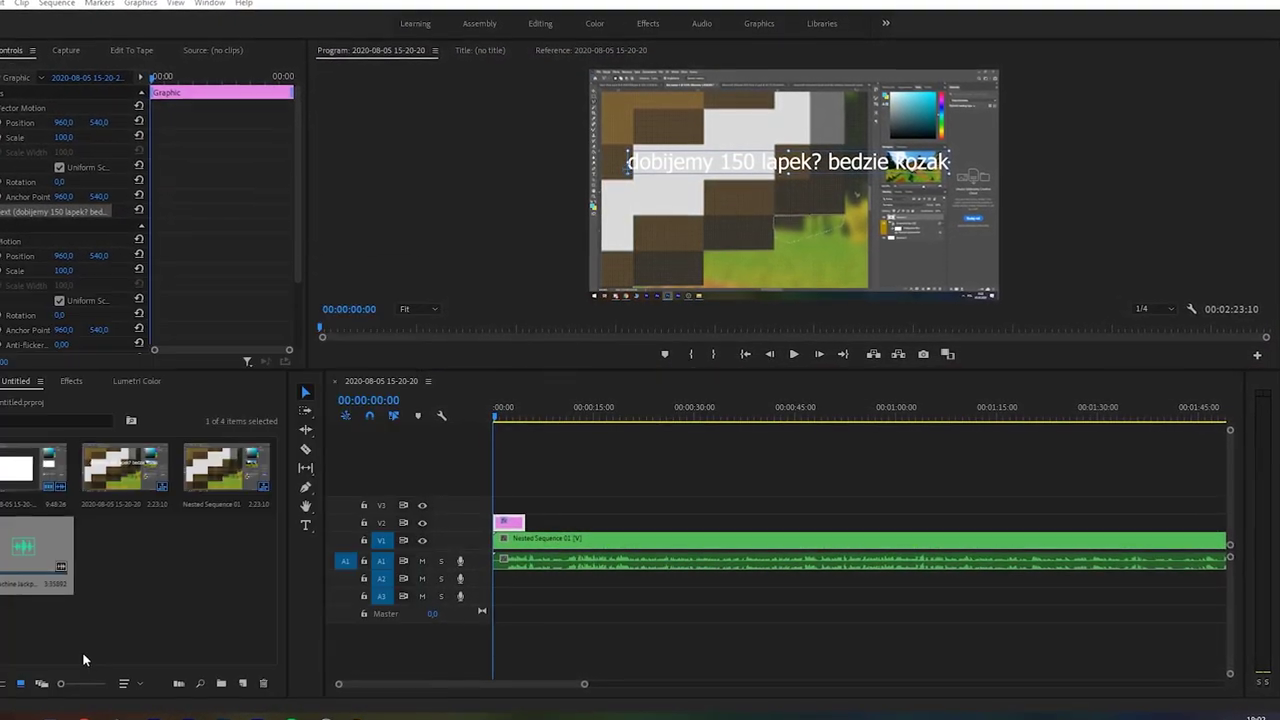
key(super)
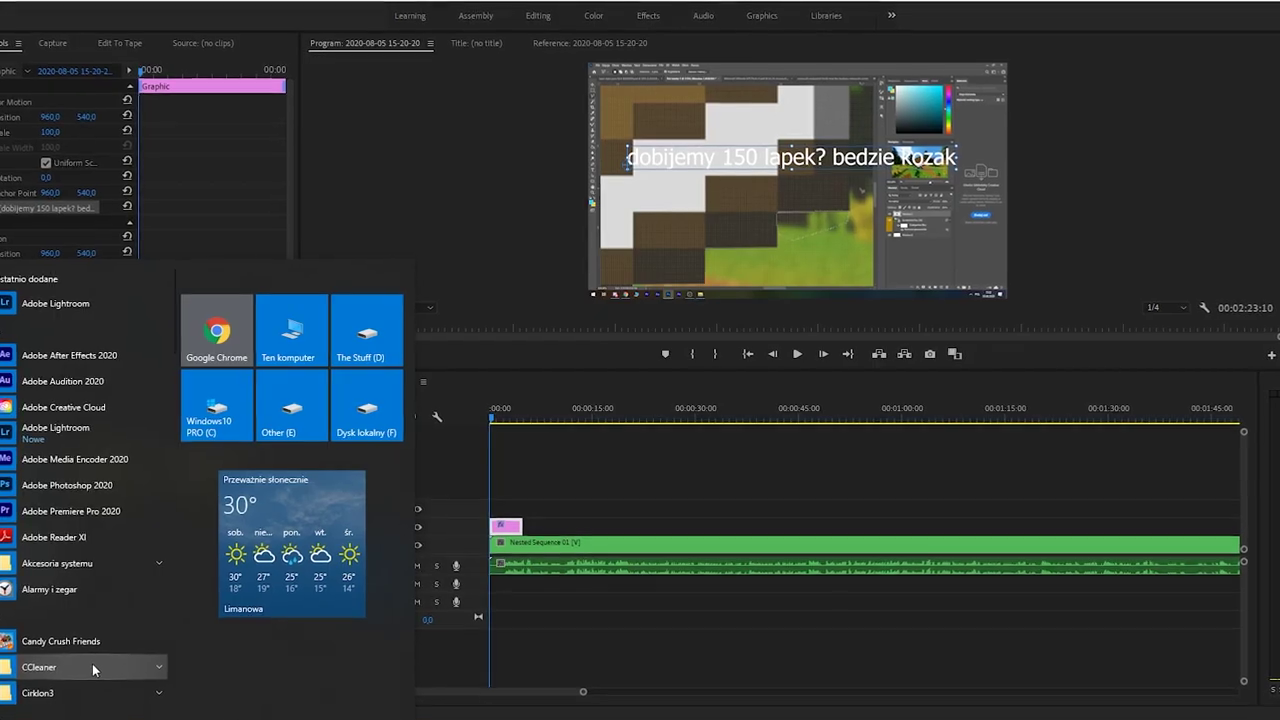
Step: Compose 'dobijemy 150 łapek = uśmiech na mojej twarzy' with Polish characters in Start search
text(d)
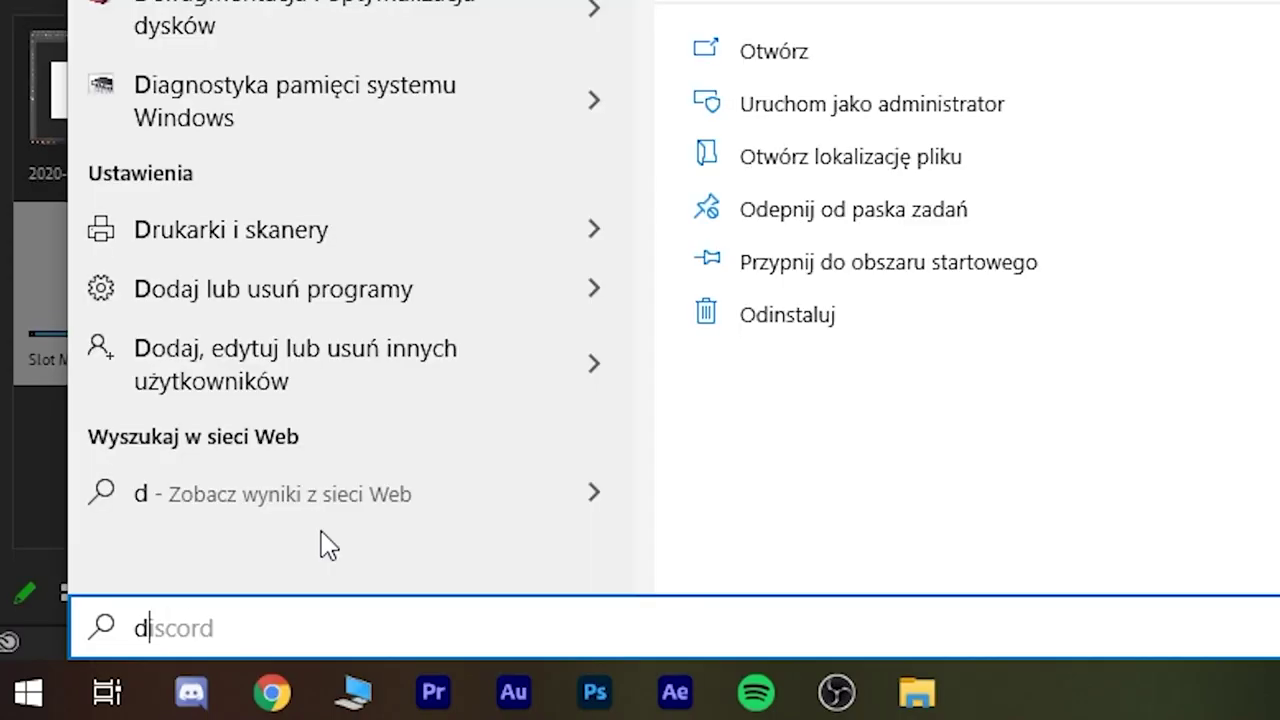
text(bijemobijemy 150 łap)
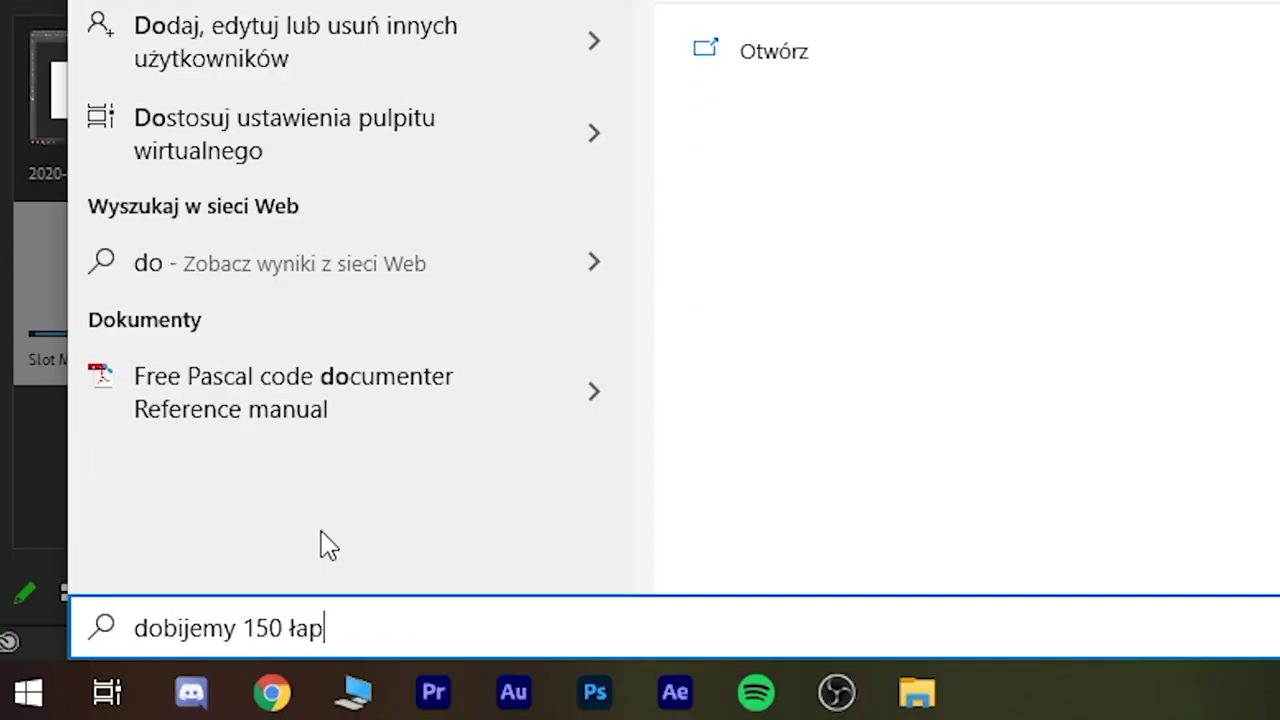
text(ek =)
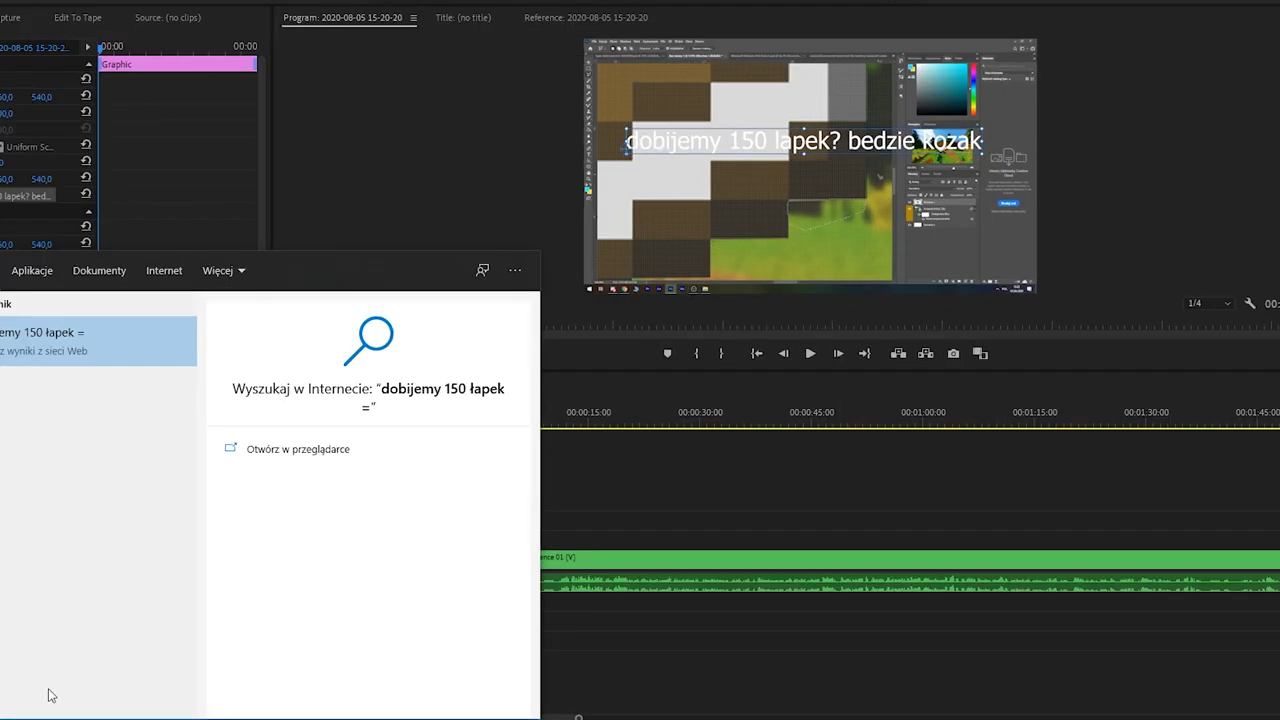
text( uśmiech na mojej twarzy)
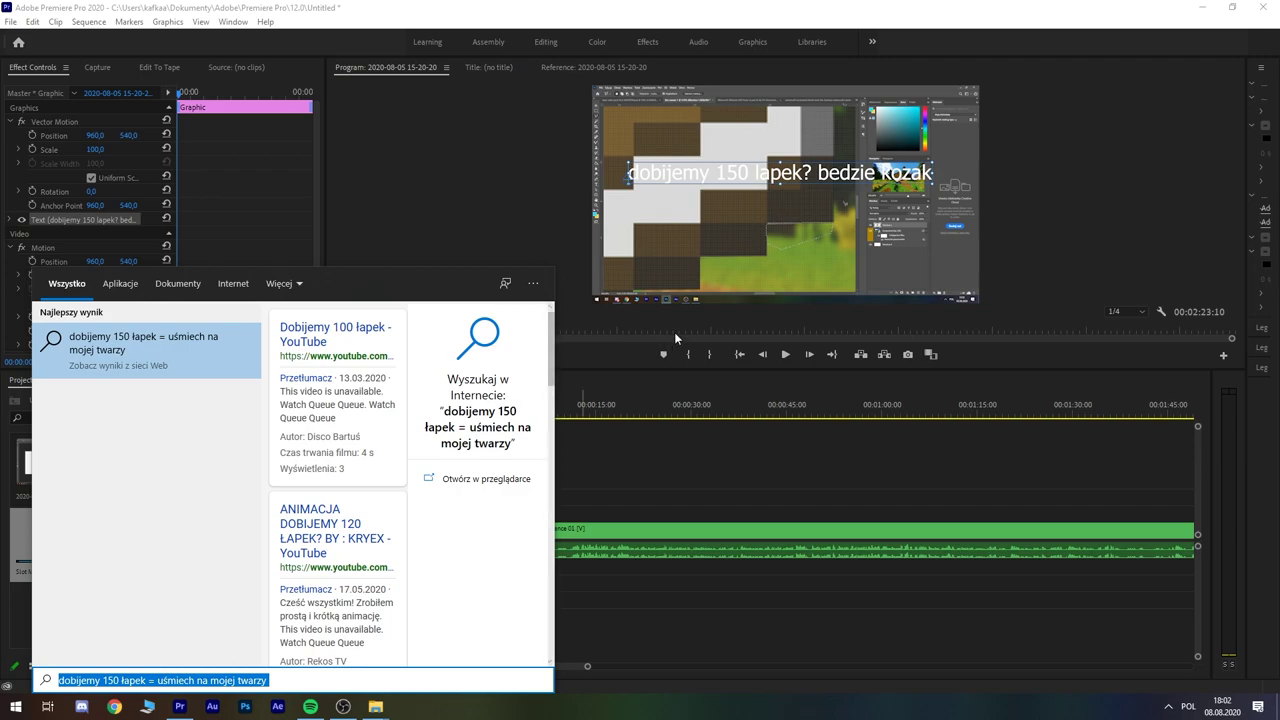
click(727, 177)
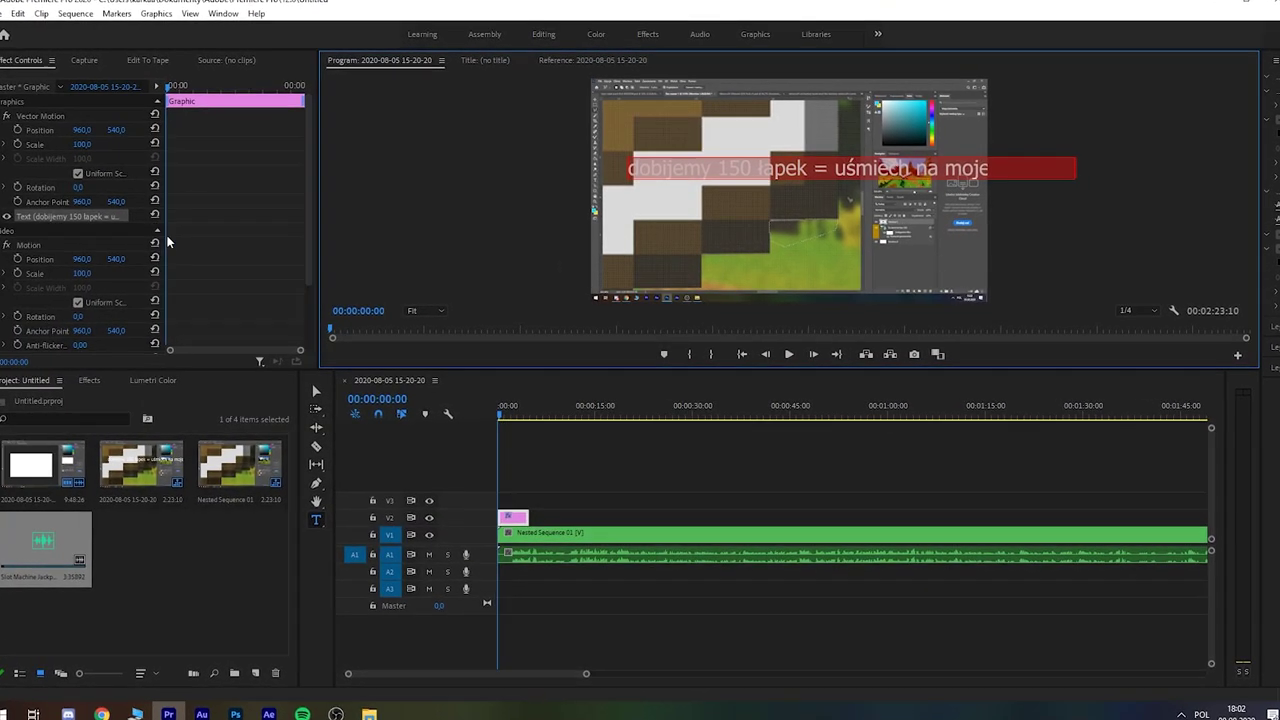
Step: Set the title font to Uni Sans Heavy Italic CAPS and adjust its text alignment
click(183, 237)
drag(160, 232, 203, 232)
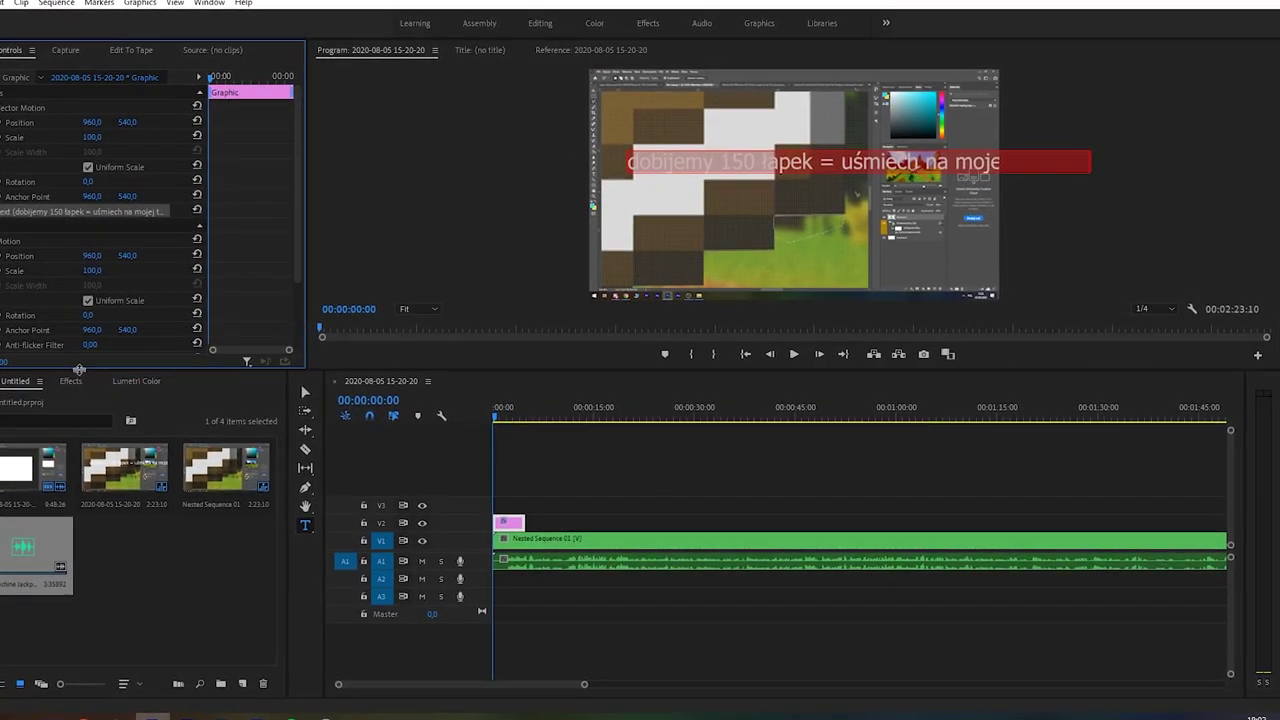
click(100, 228)
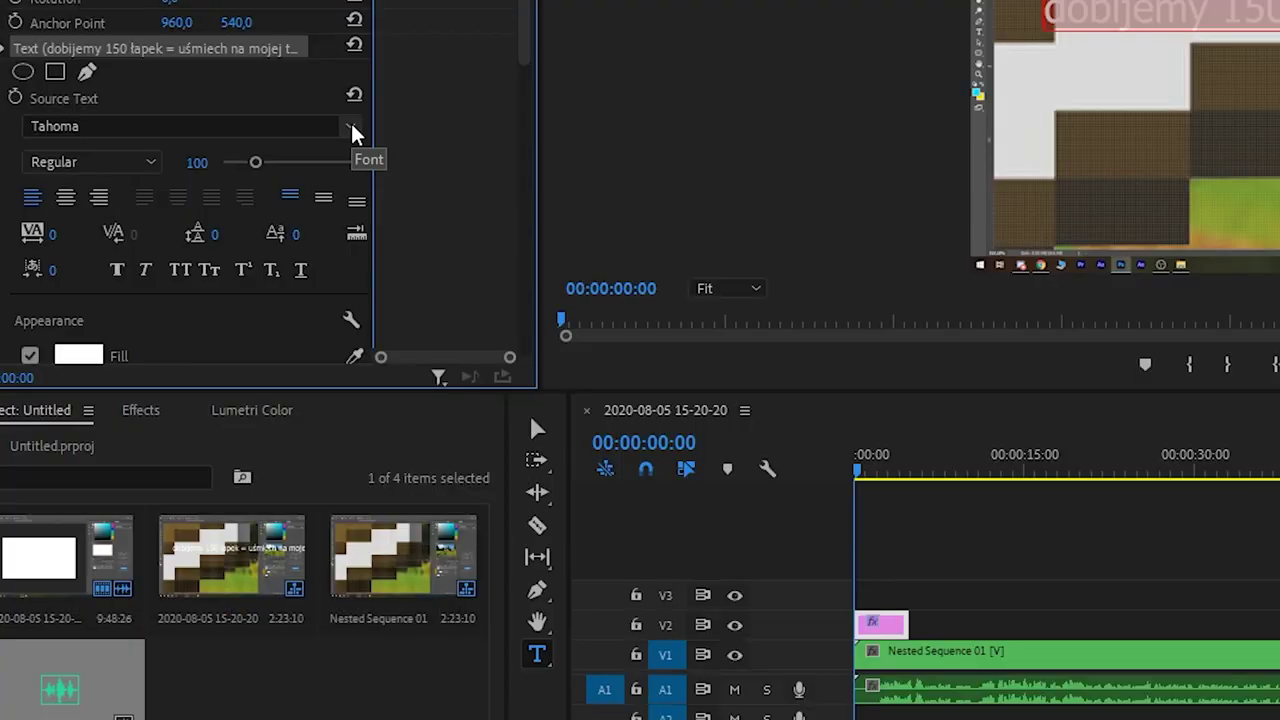
click(162, 234)
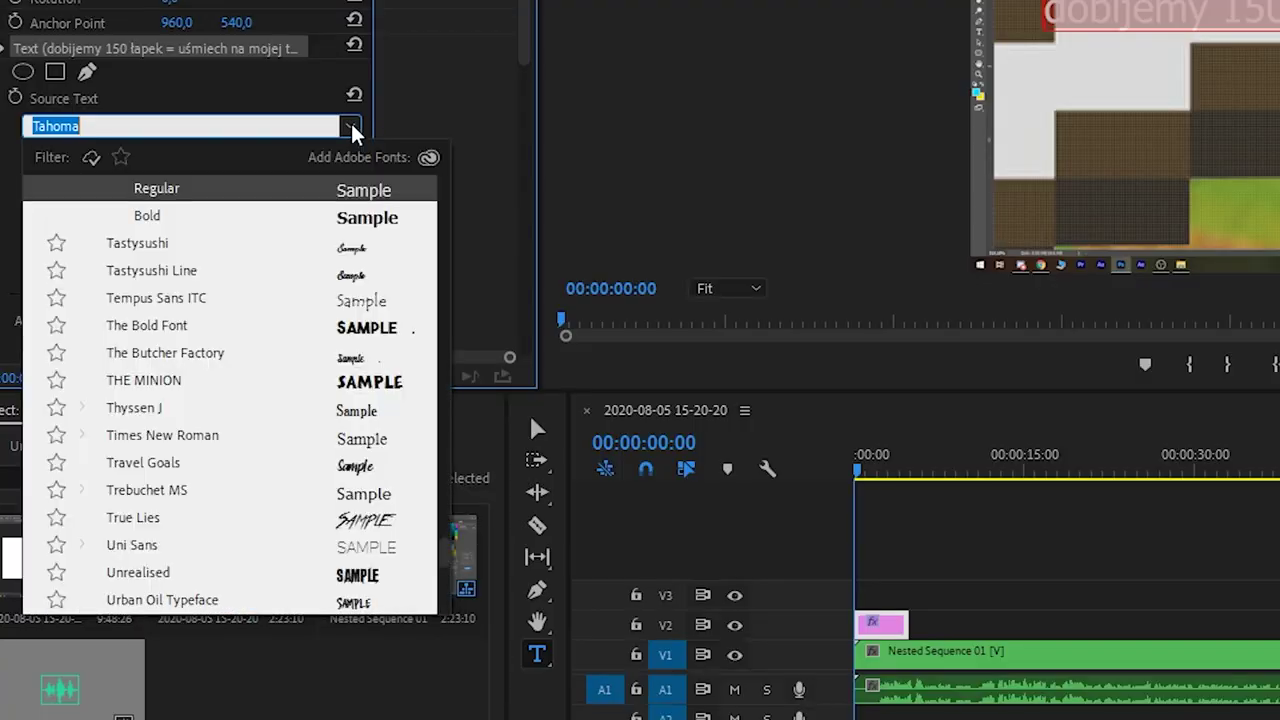
text(Uni)
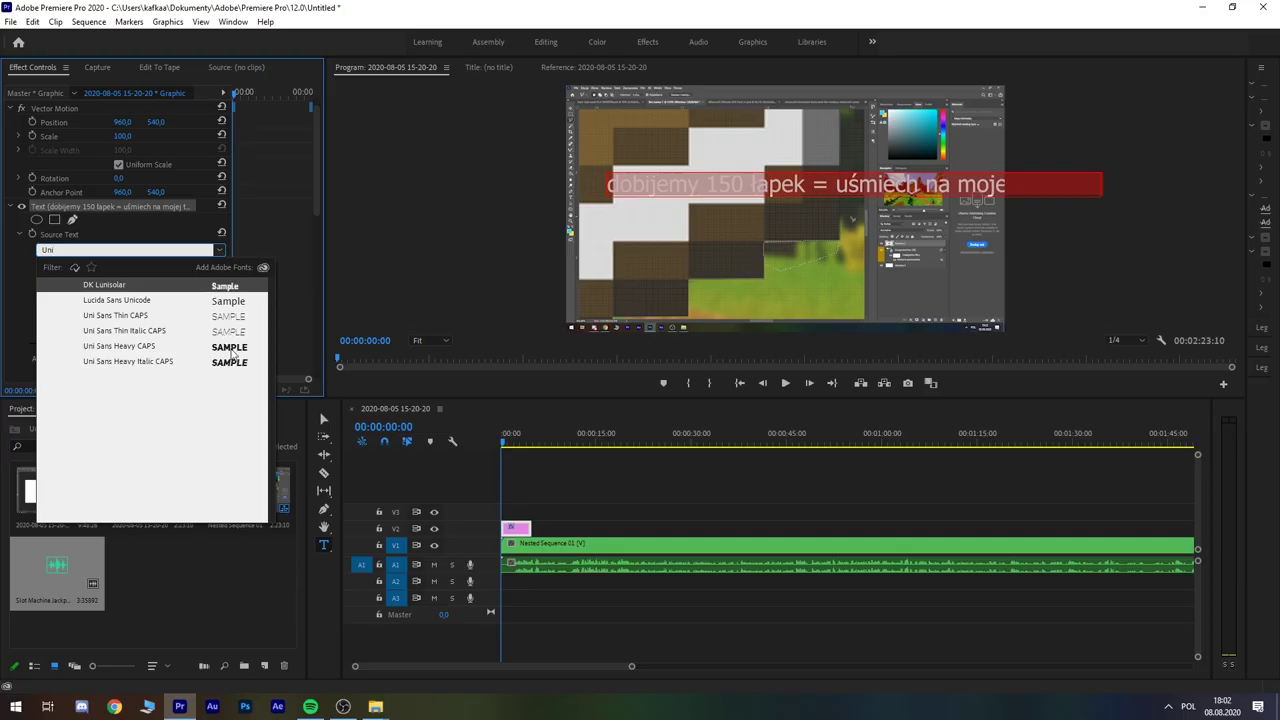
click(228, 365)
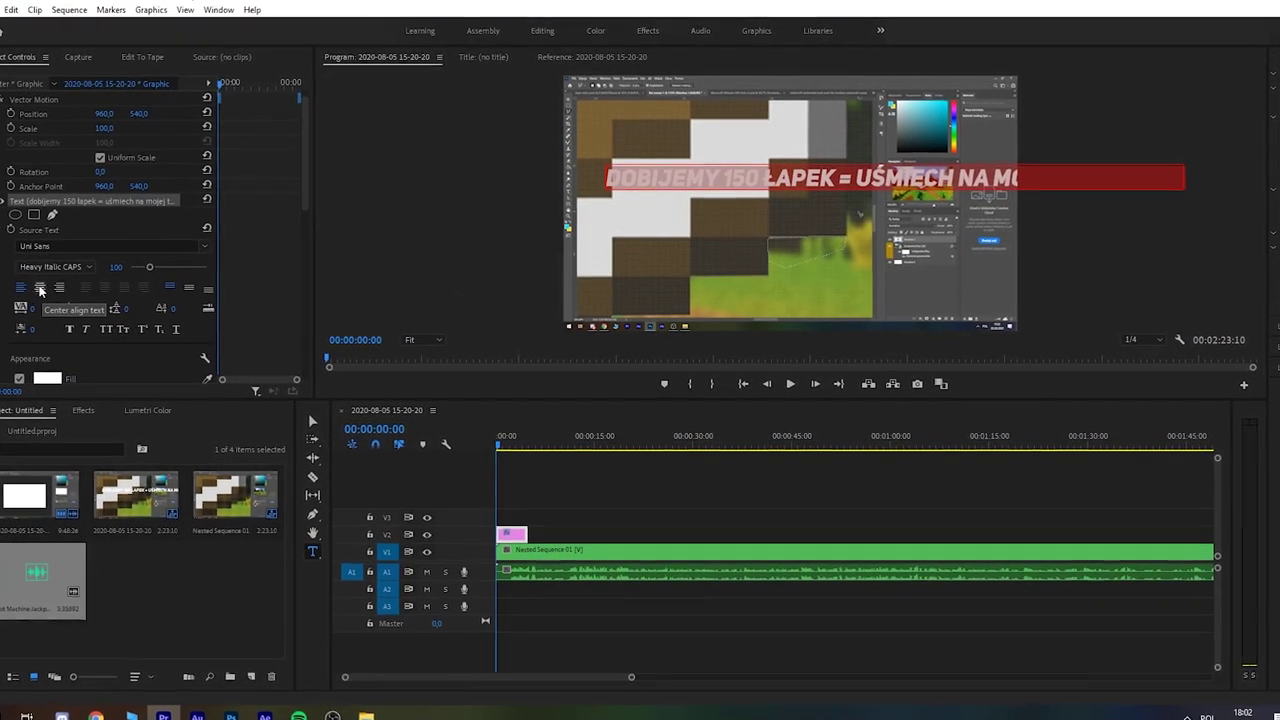
click(40, 290)
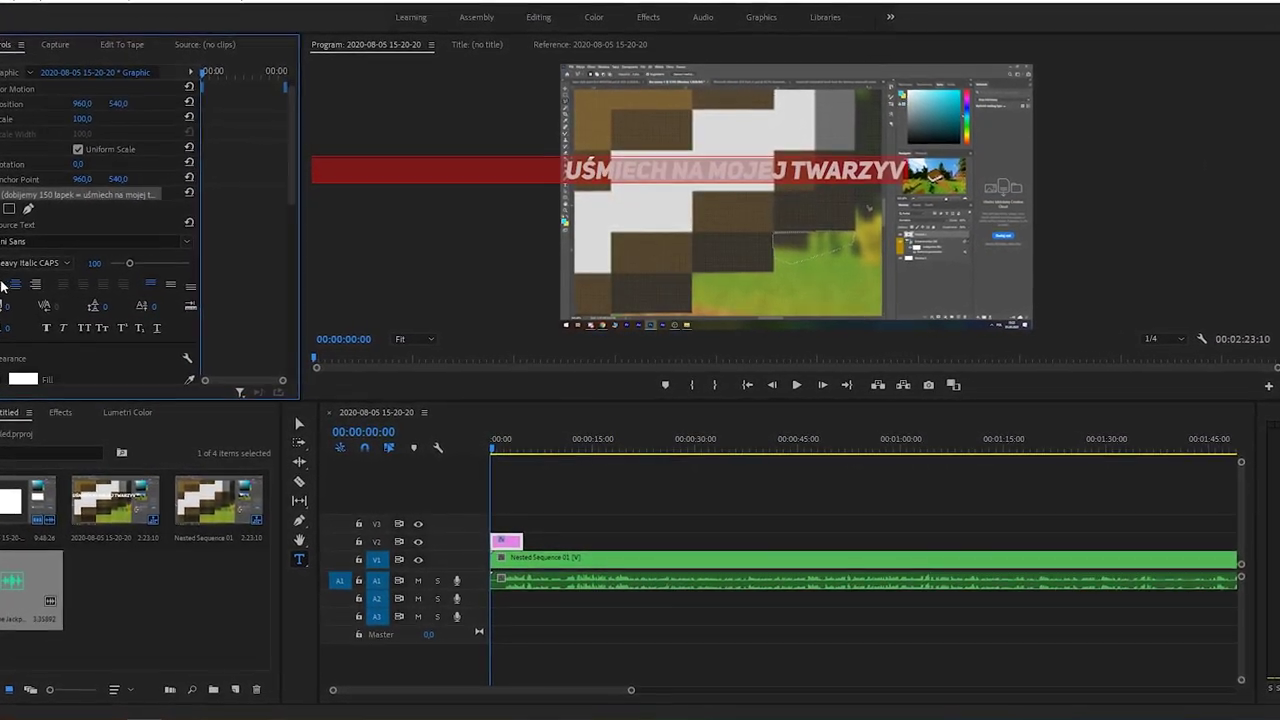
click(6, 284)
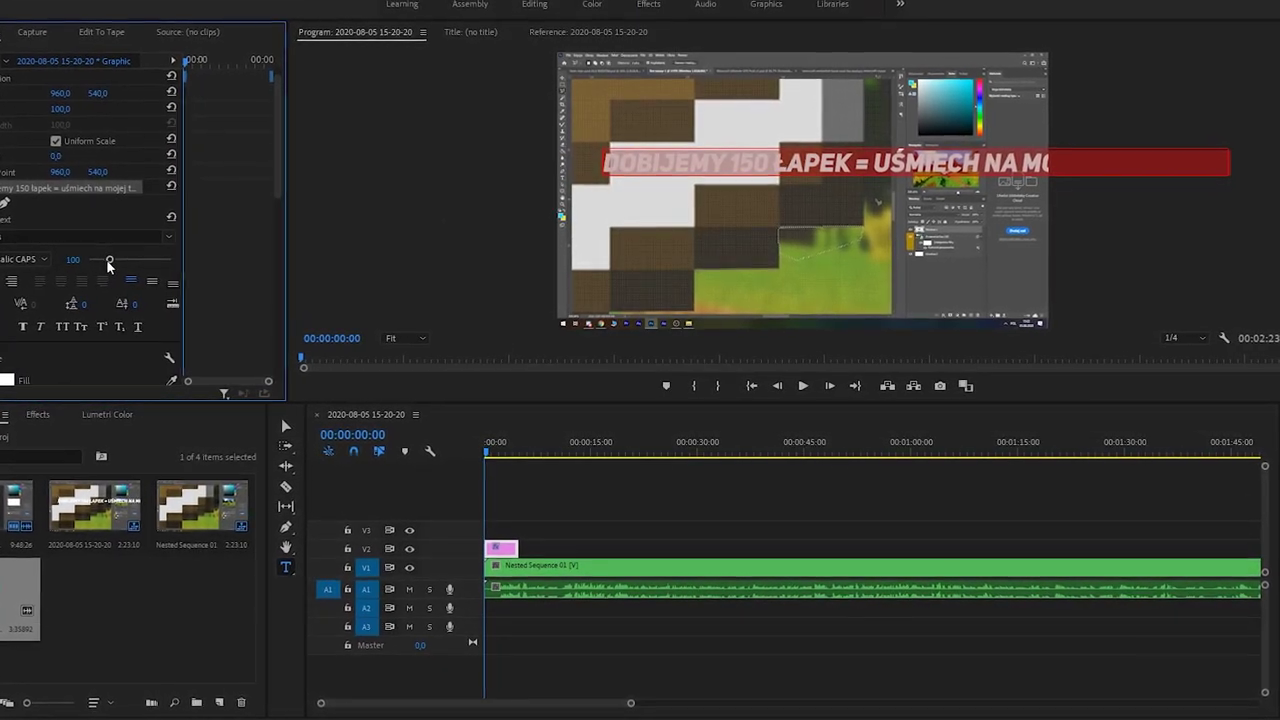
Step: Raise the title font size to 66 and center-align the text
drag(108, 263, 110, 259)
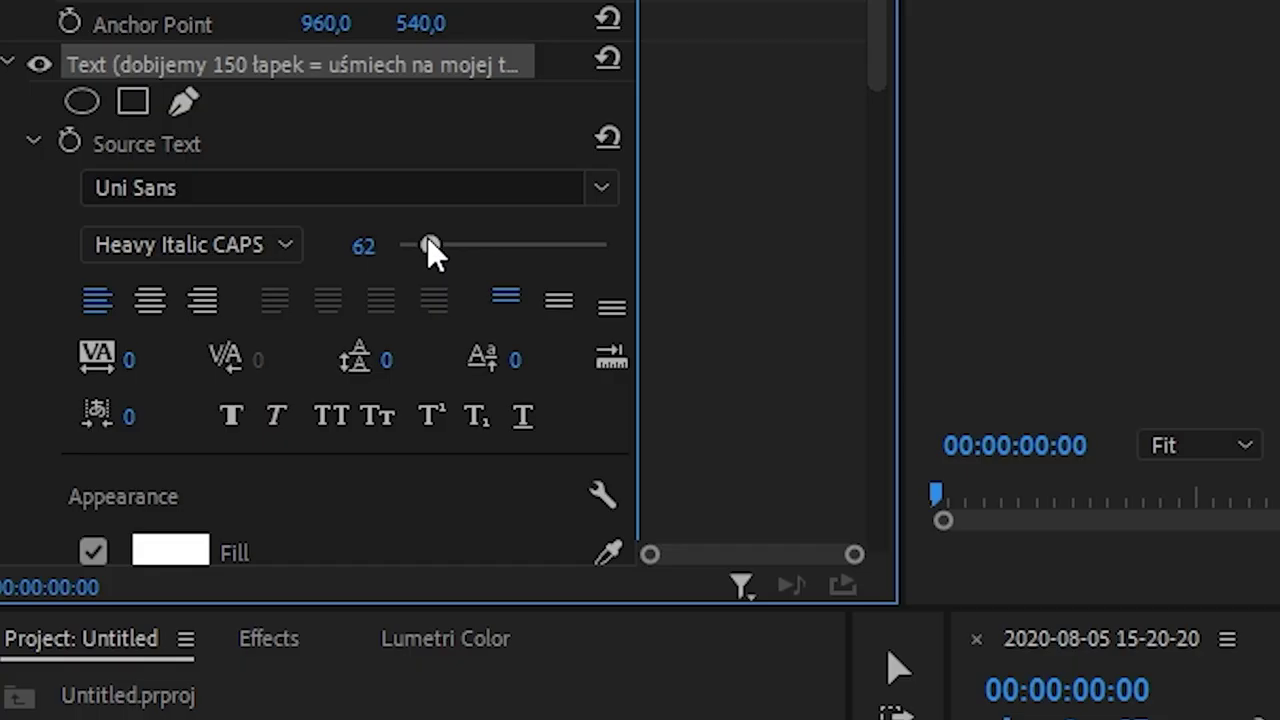
drag(156, 271, 159, 270)
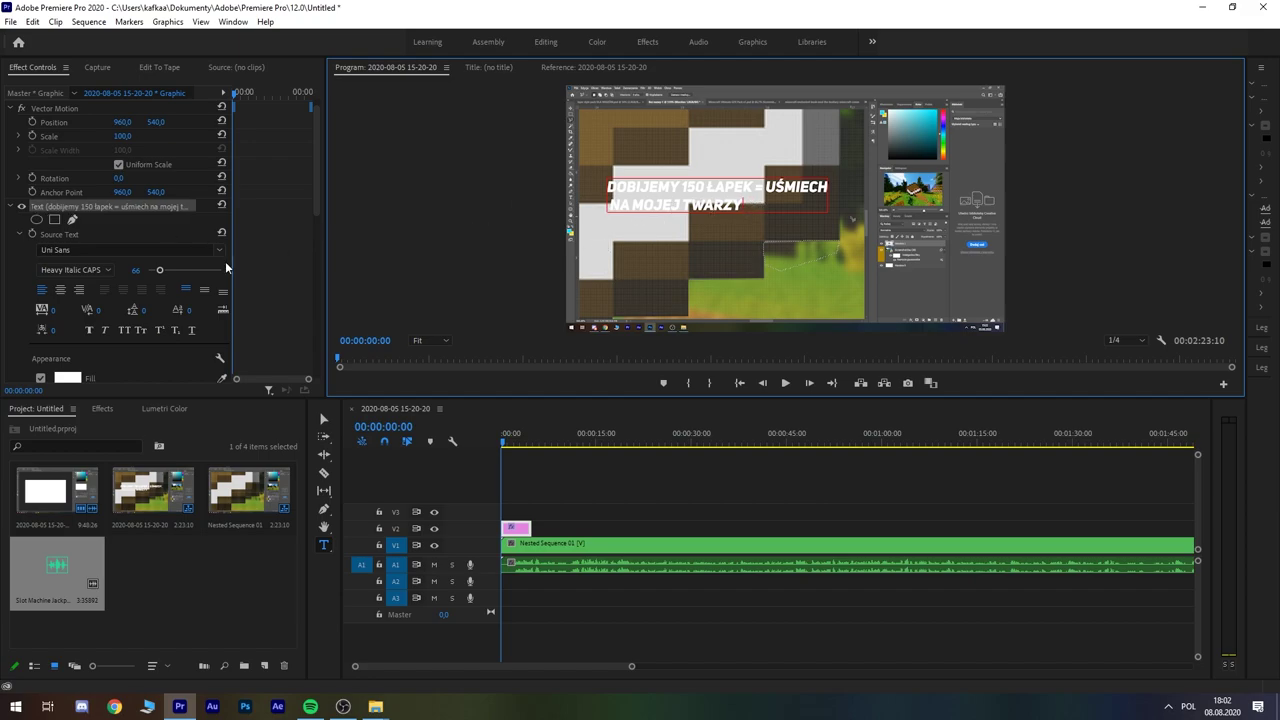
click(60, 289)
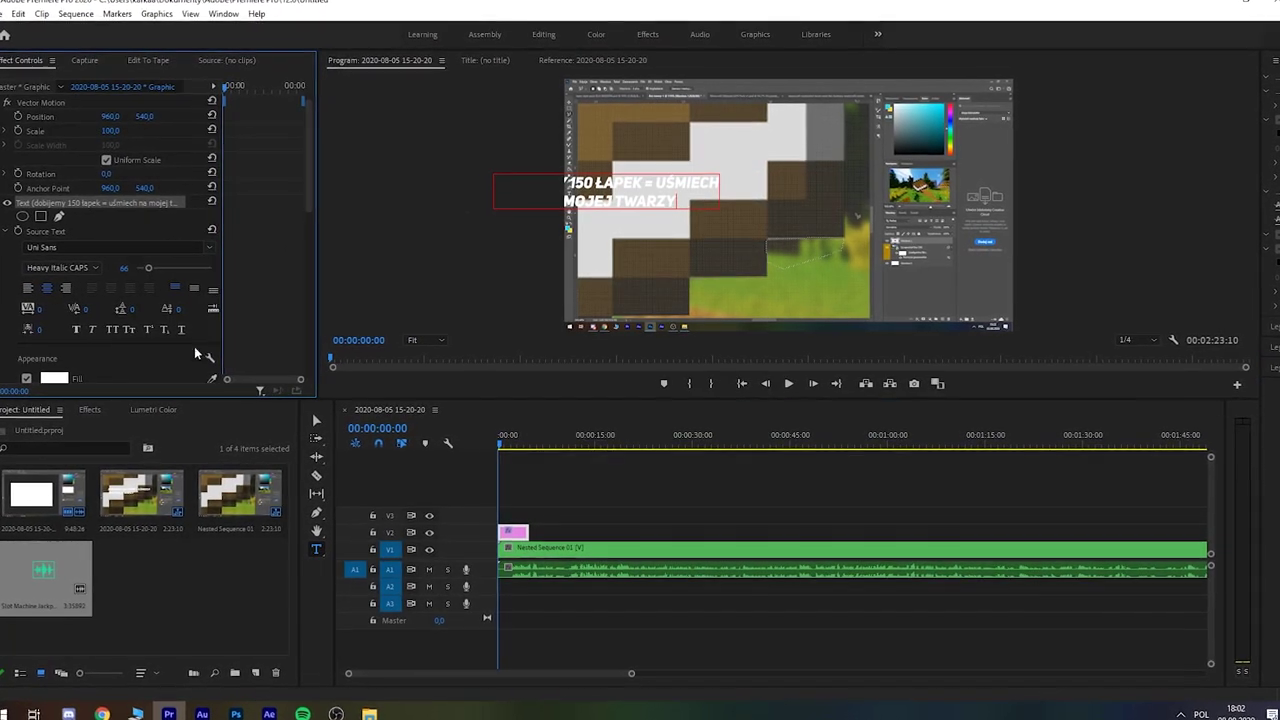
drag(565, 200, 678, 200)
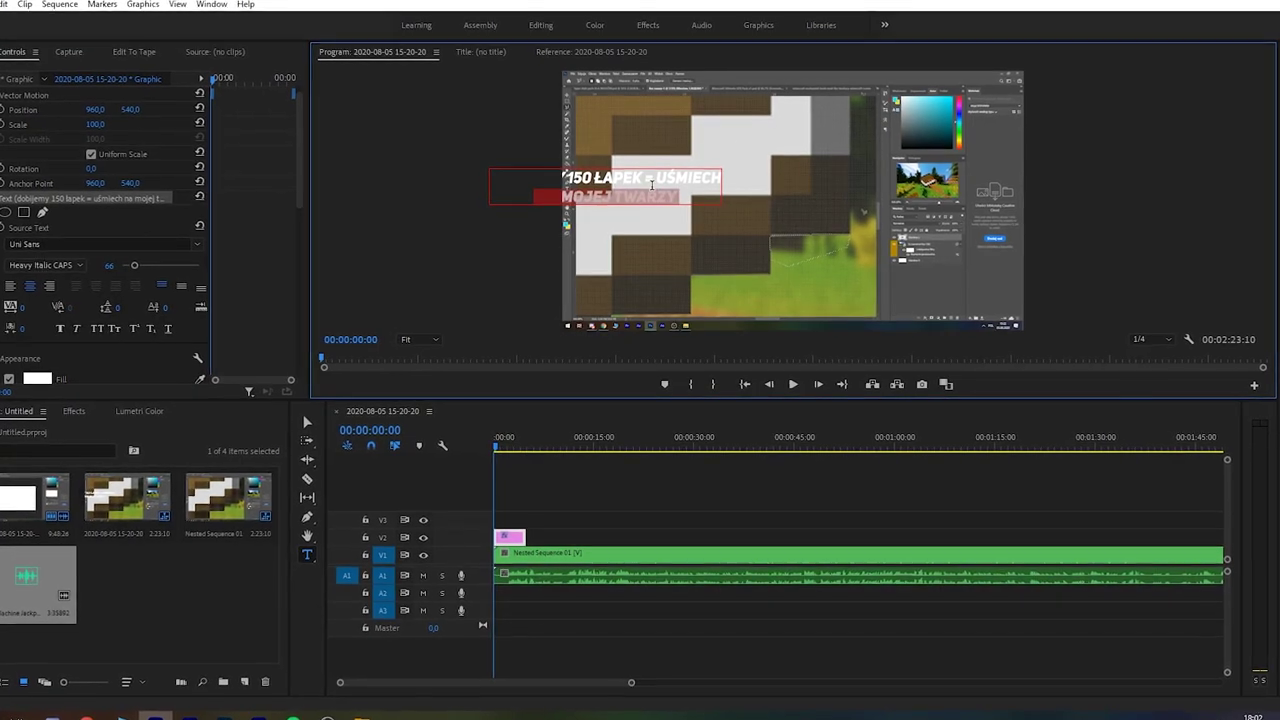
key(Escape)
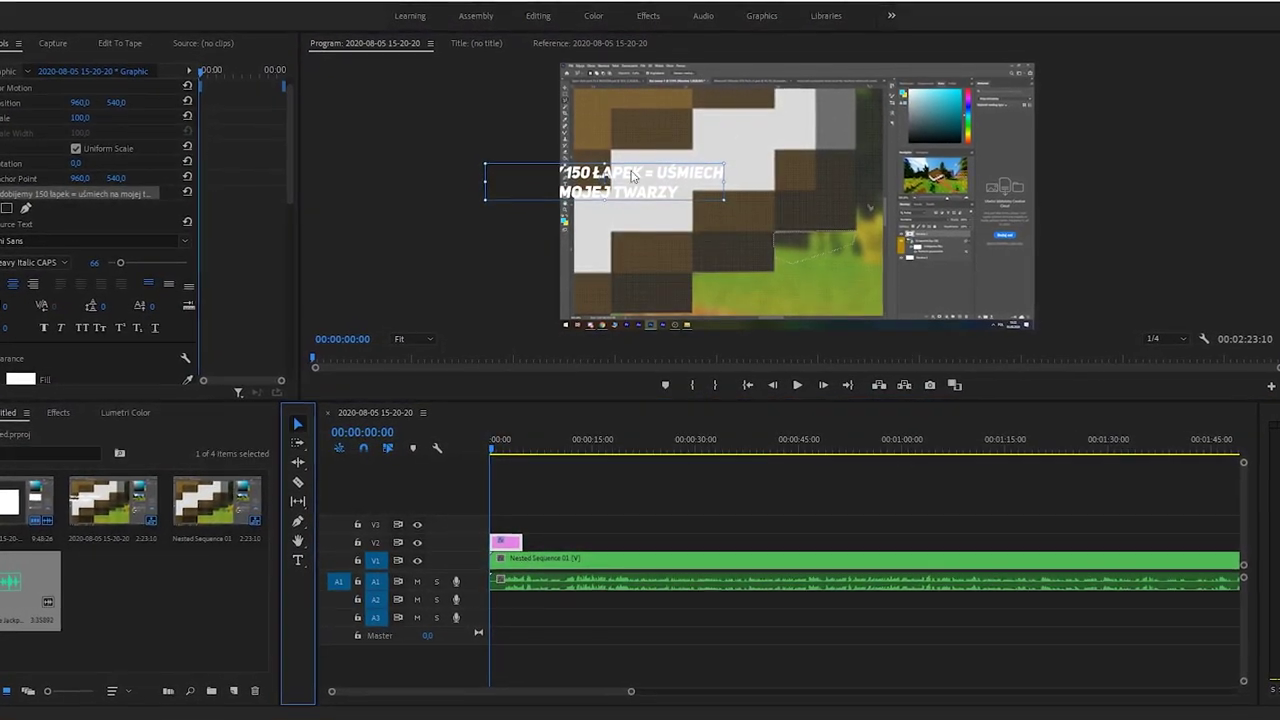
Step: Move the title to the frame centre and enlarge all its text to font size 120
drag(632, 175, 816, 200)
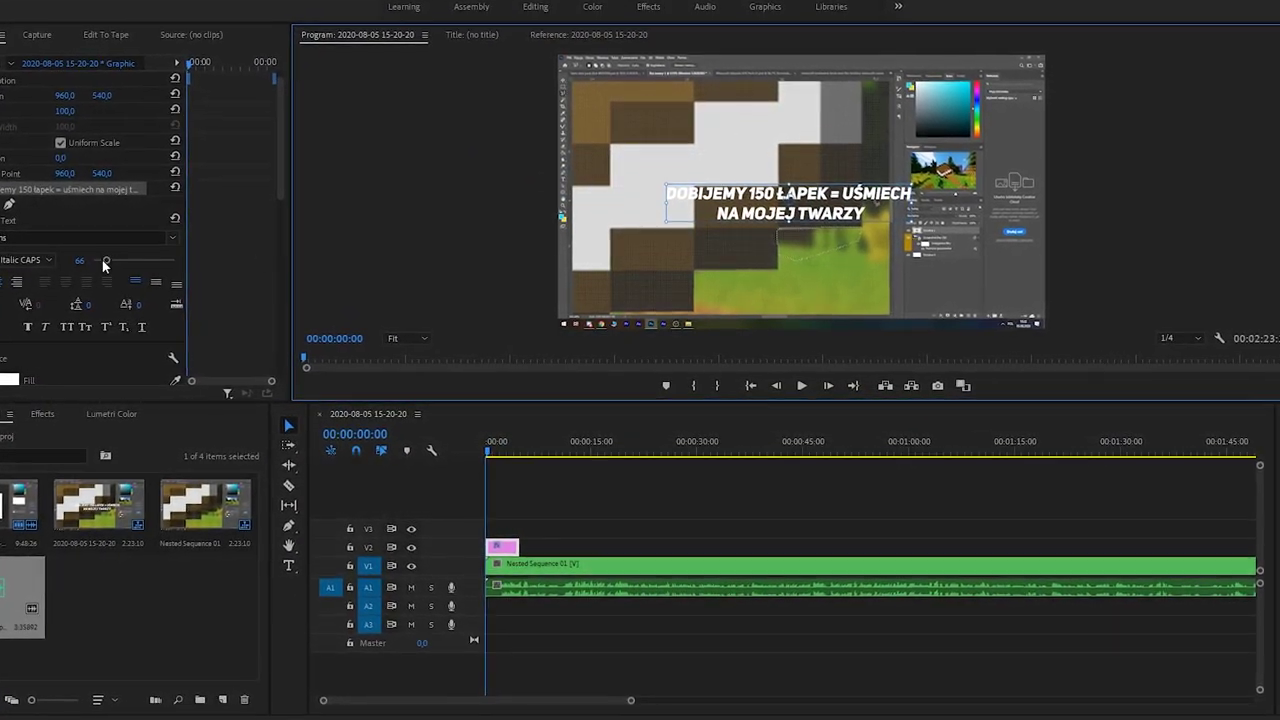
double_click(767, 197)
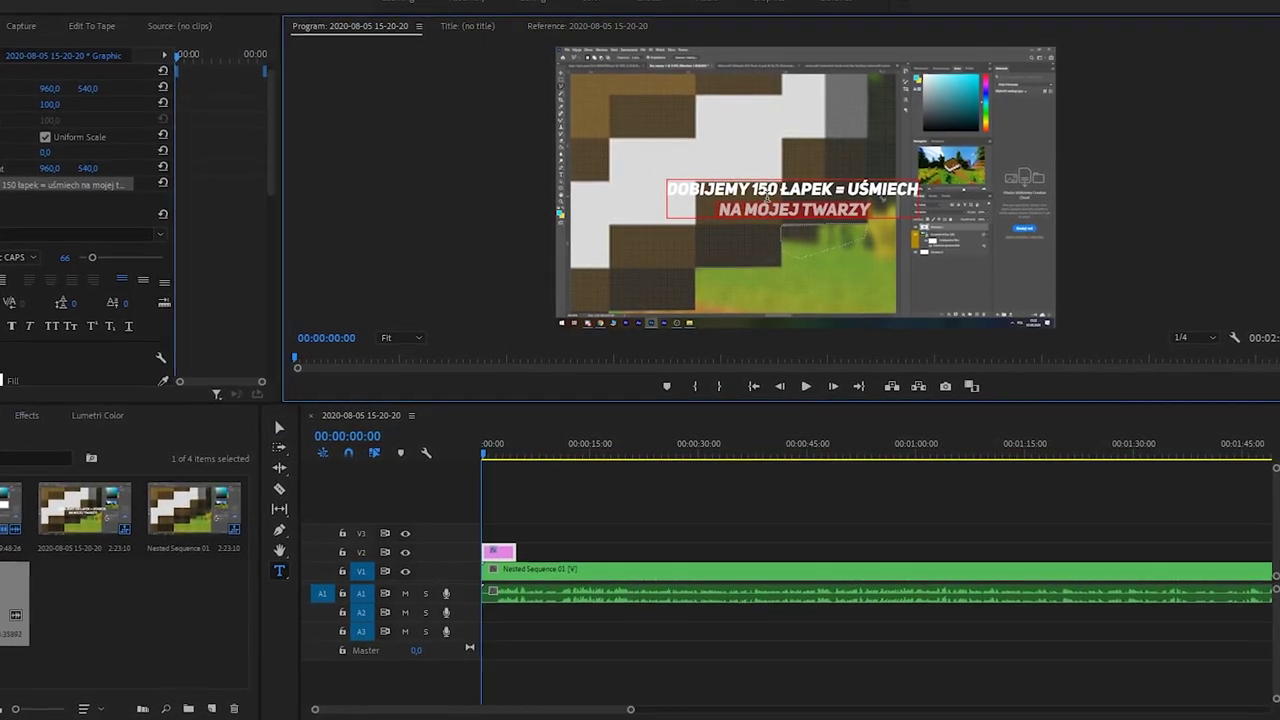
key(ctrl+a)
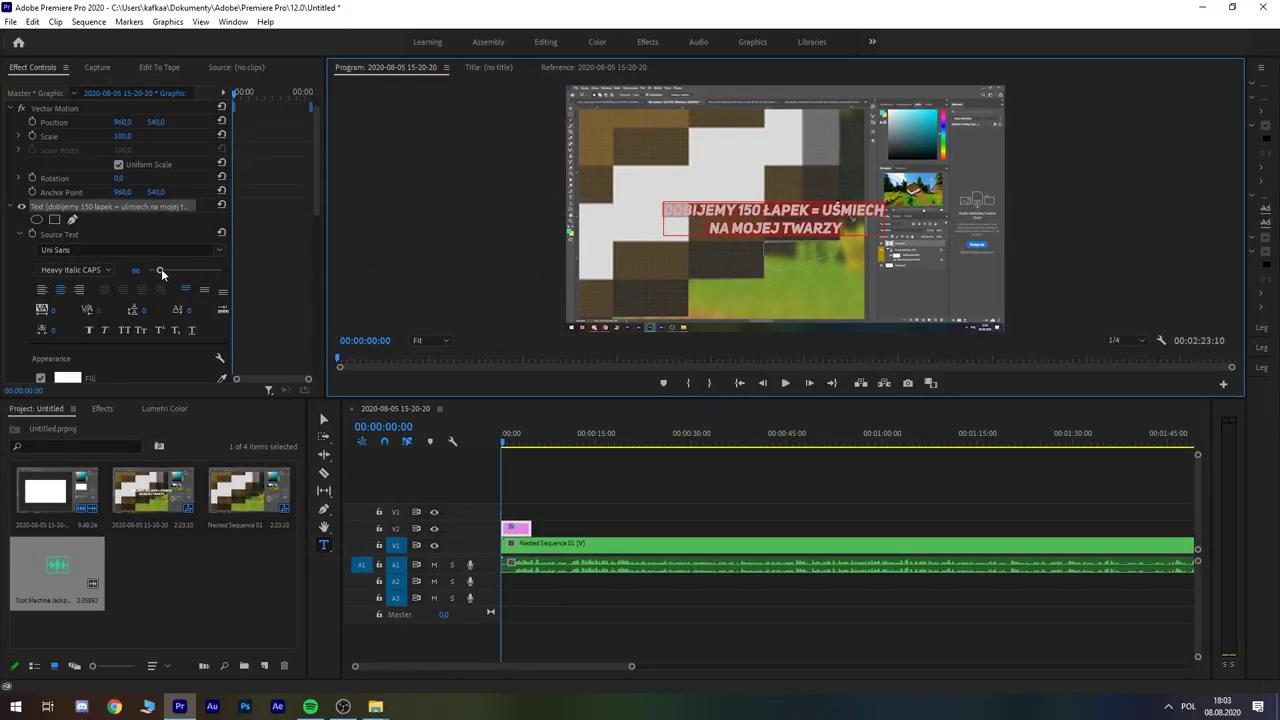
drag(161, 270, 169, 272)
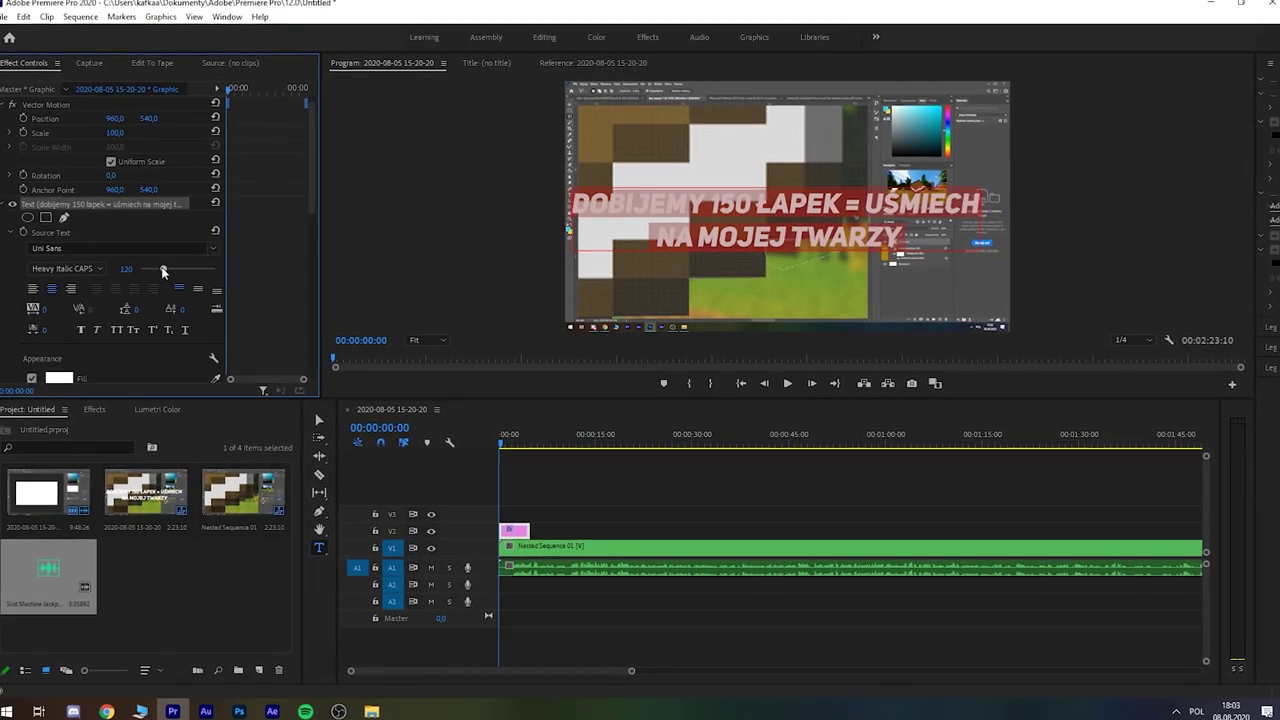
scroll(152, 330, down, 2)
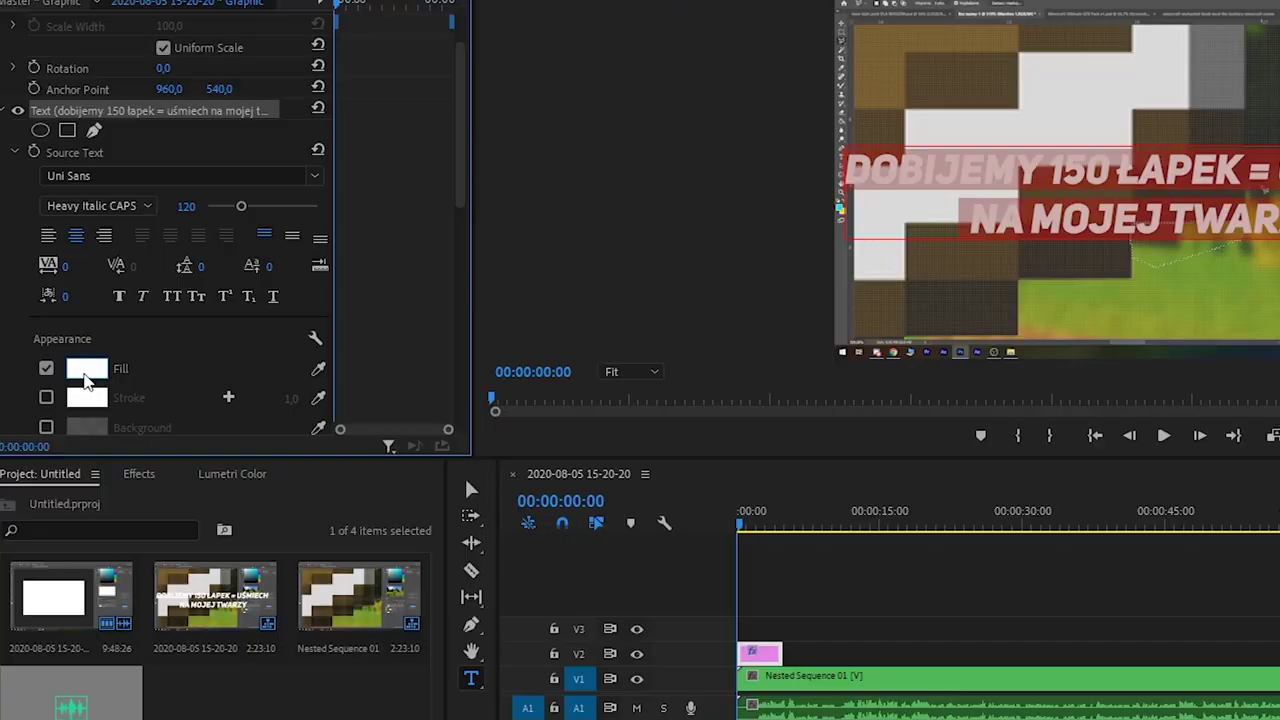
Step: Fill the title text pure red and add a black stroke outline
click(36, 337)
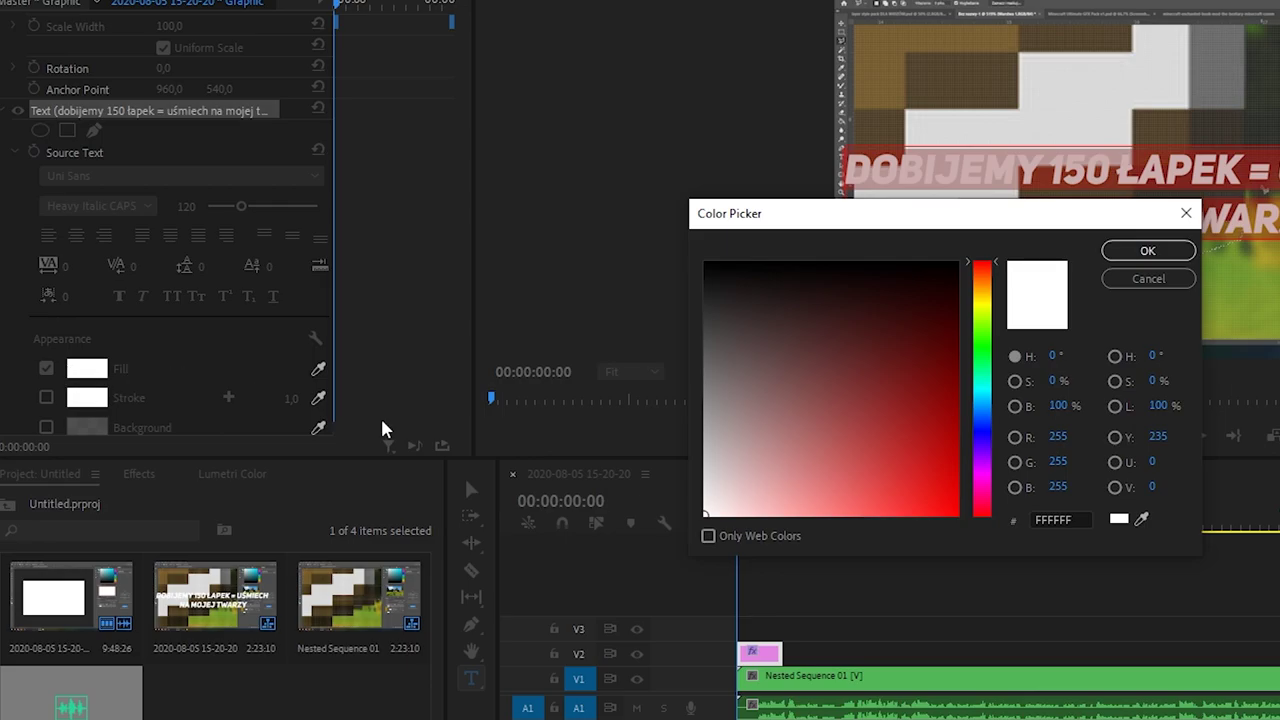
drag(826, 400, 958, 515)
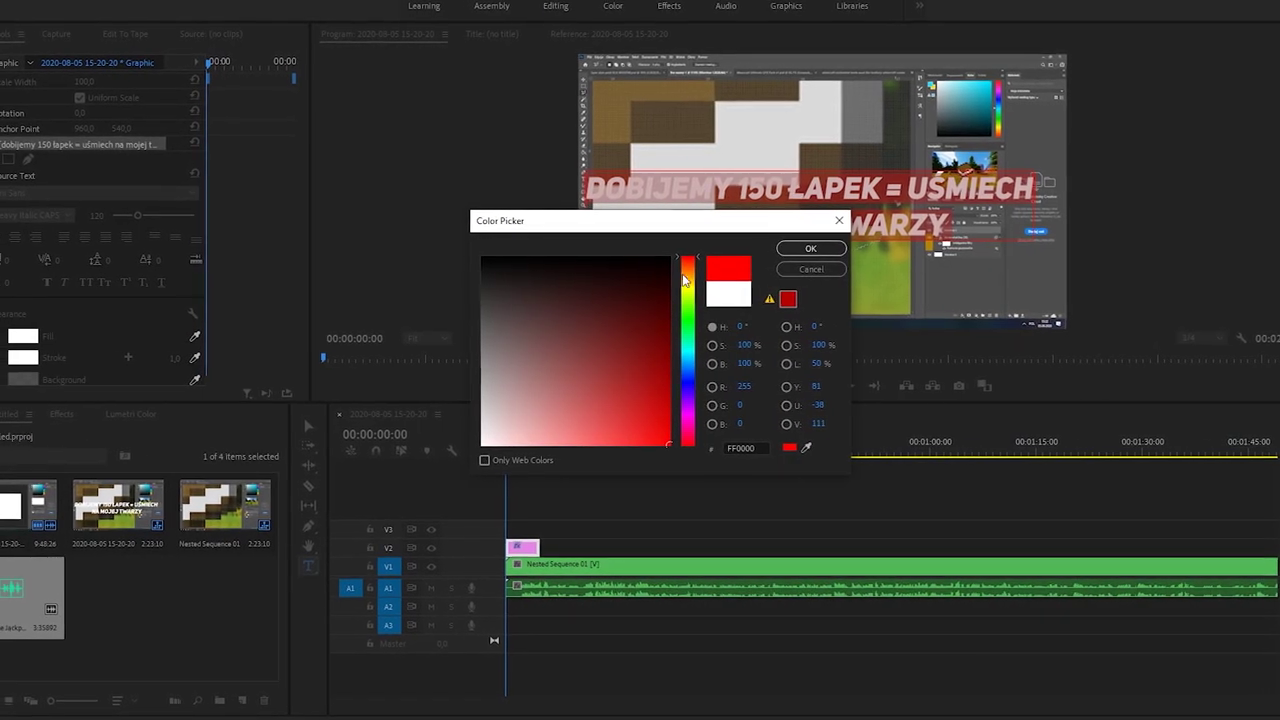
click(800, 249)
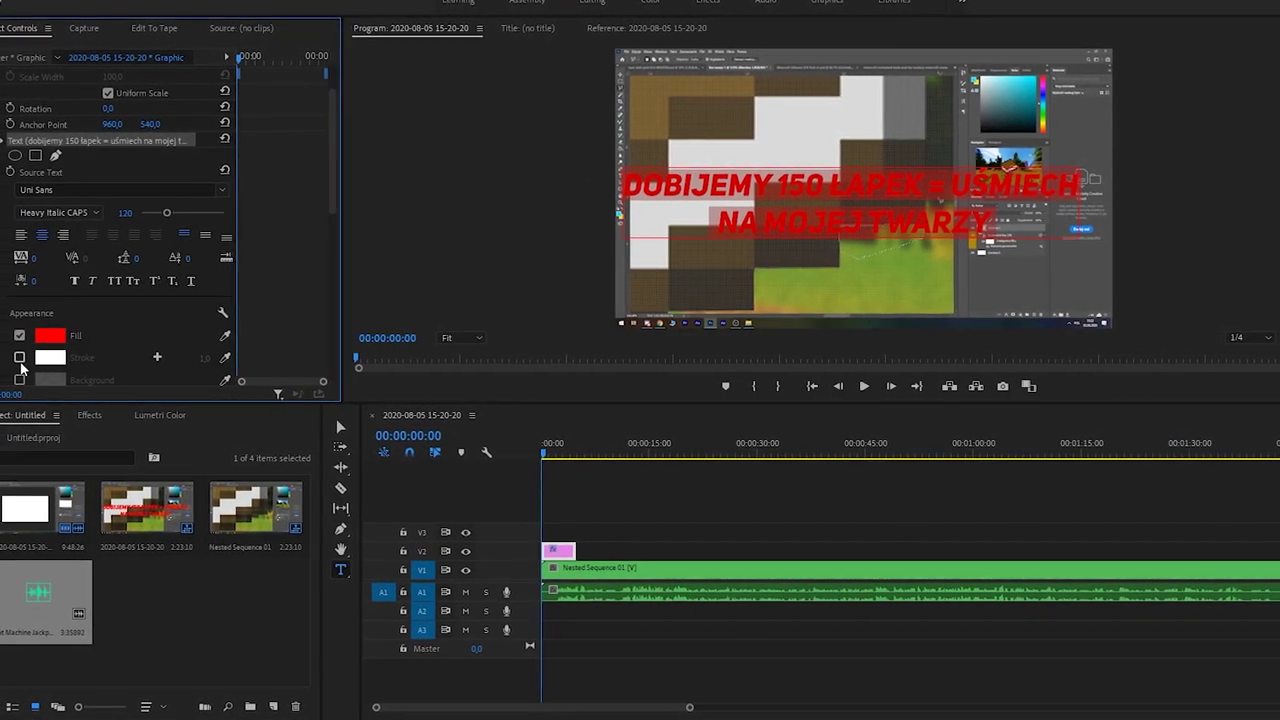
click(12, 357)
click(43, 357)
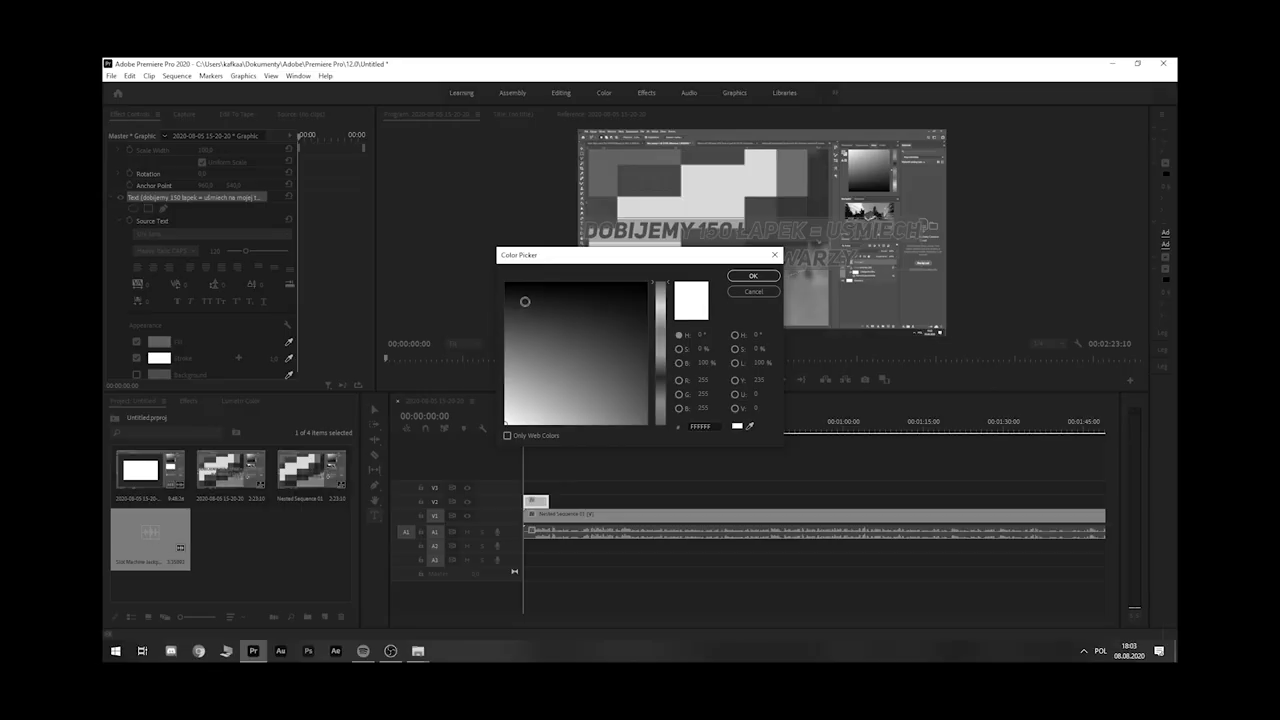
click(728, 275)
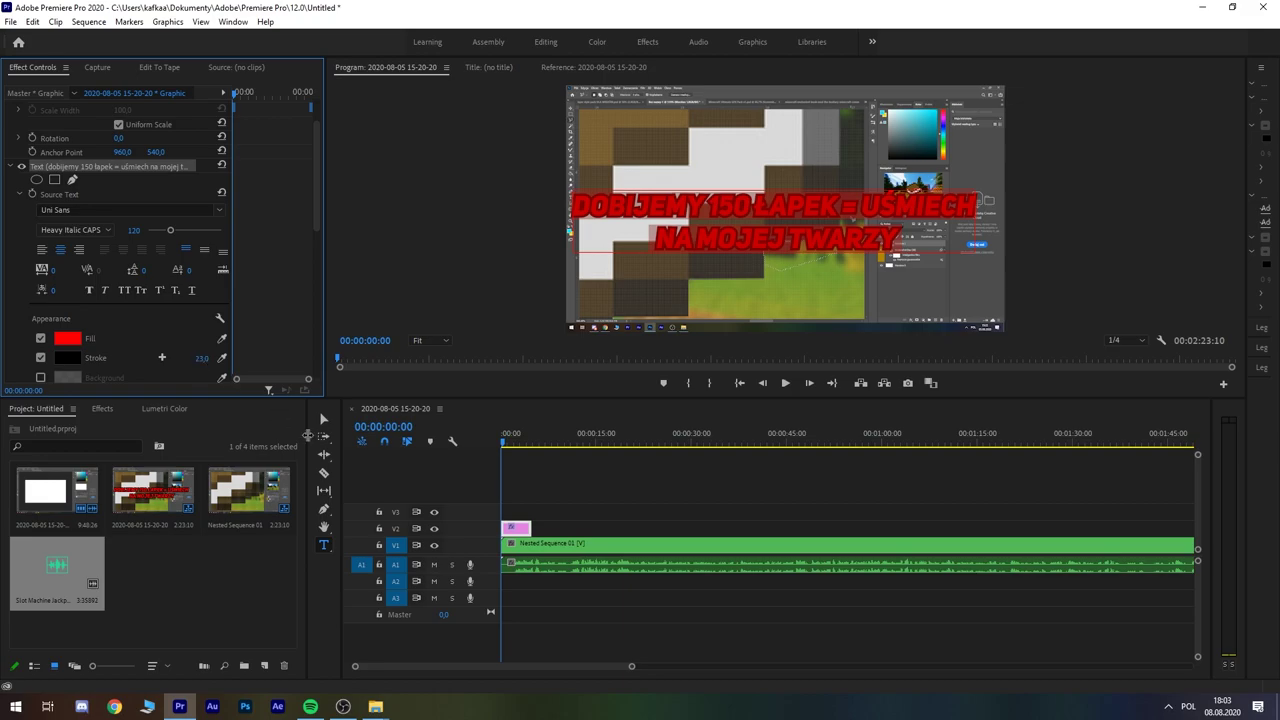
Step: Extend the right edge of the pink title clip on V2
click(796, 237)
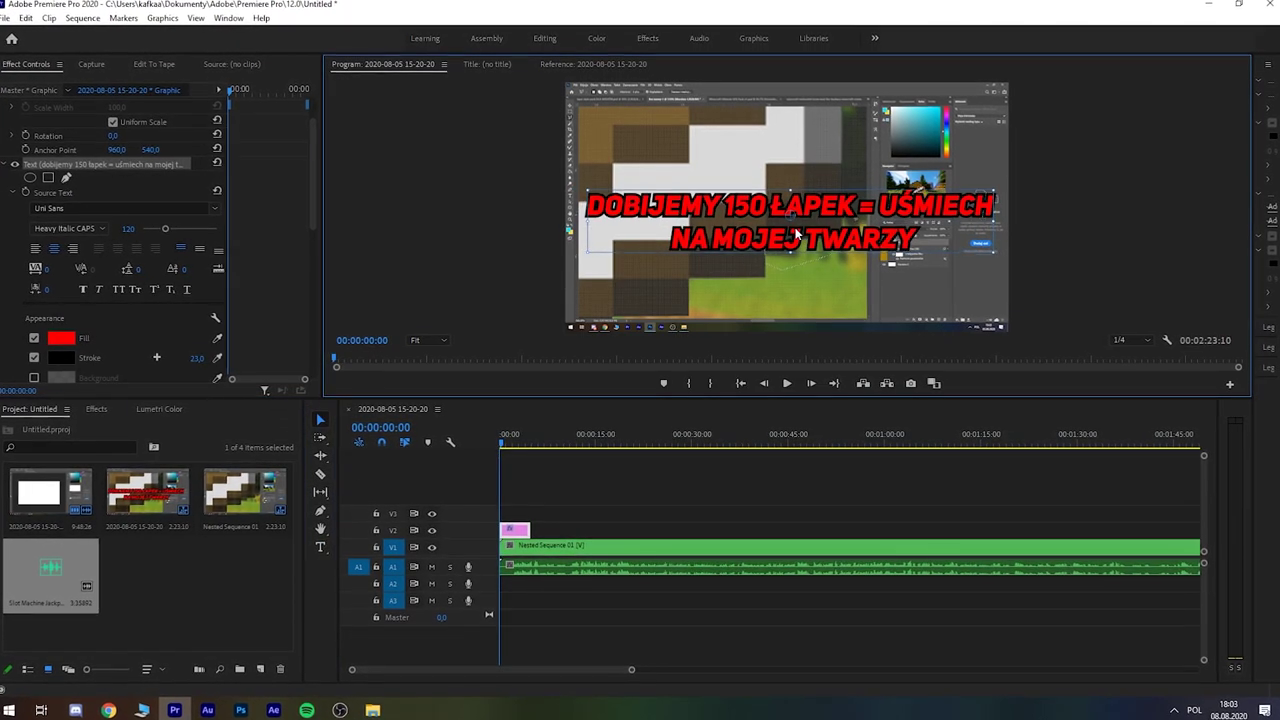
click(549, 505)
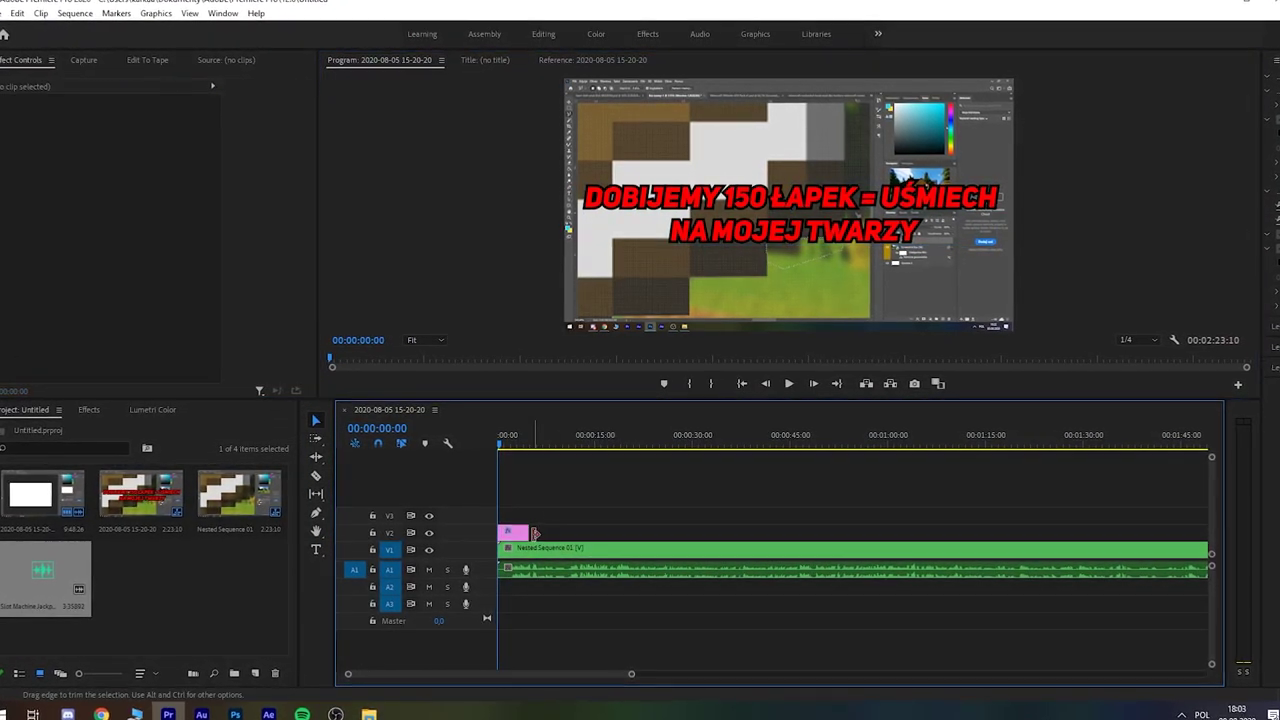
drag(533, 532, 556, 532)
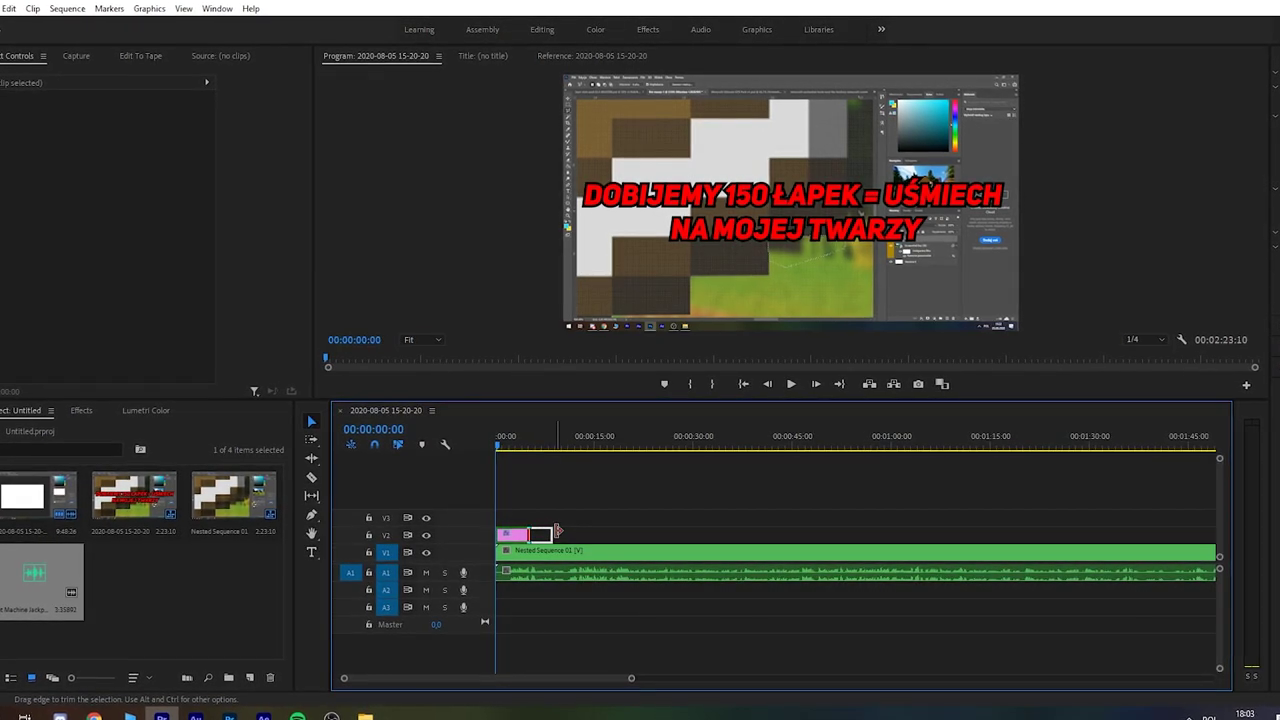
click(525, 533)
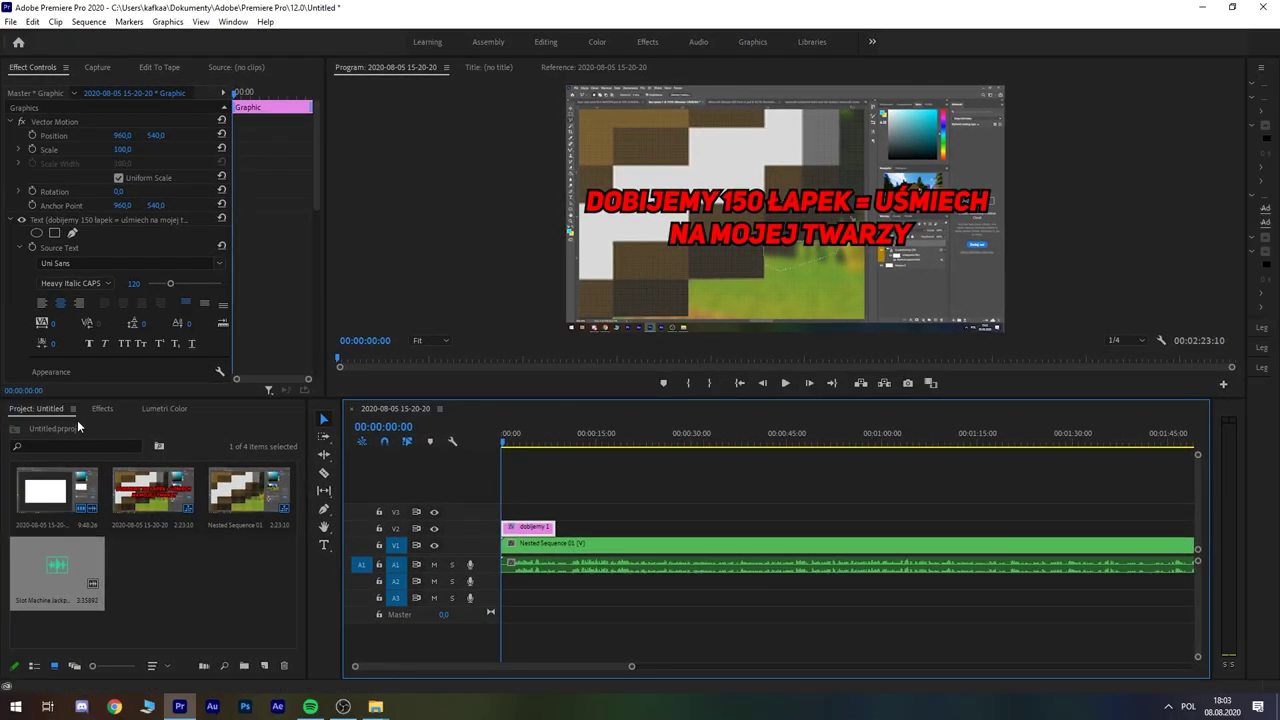
Step: Search the Effects panel for 'color ba'
click(102, 408)
click(93, 428)
text(color ba)
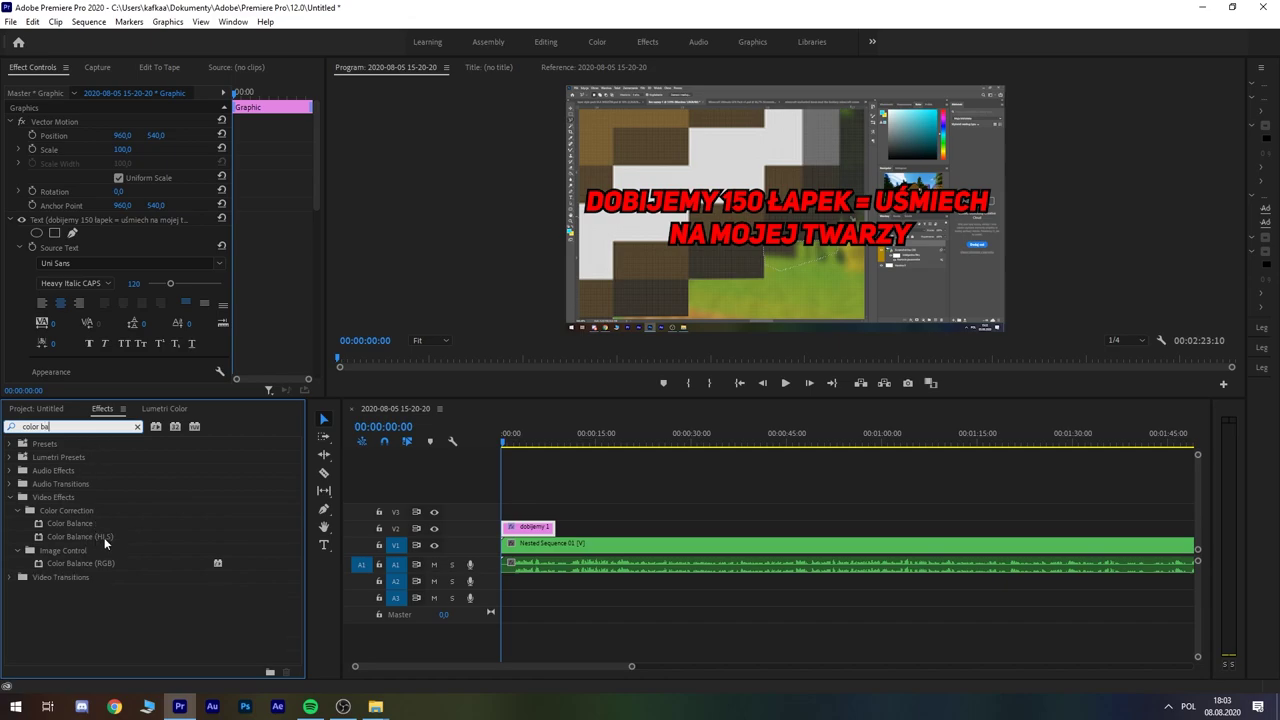
Step: Drop Color Balance (HLS) onto the title clip and check its Hue, Lightness and Saturation settings
drag(104, 537, 381, 519)
drag(545, 530, 538, 529)
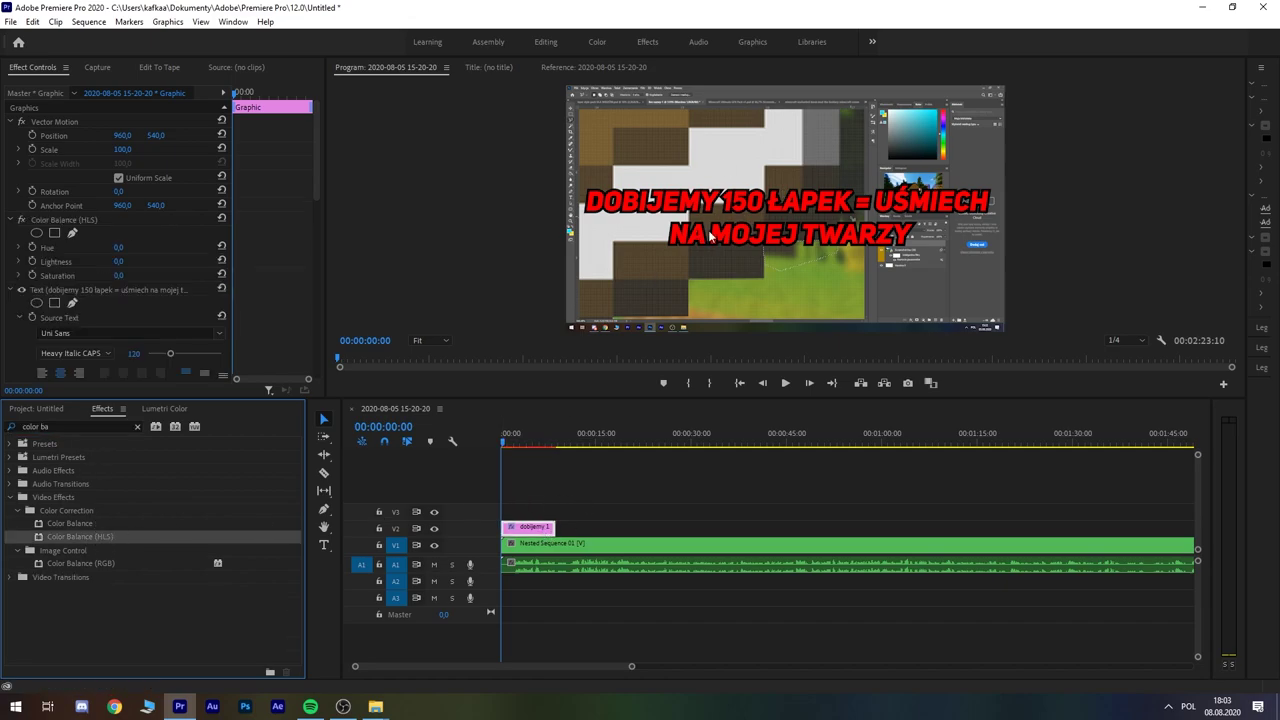
scroll(82, 352, down, 3)
scroll(135, 336, down, 3)
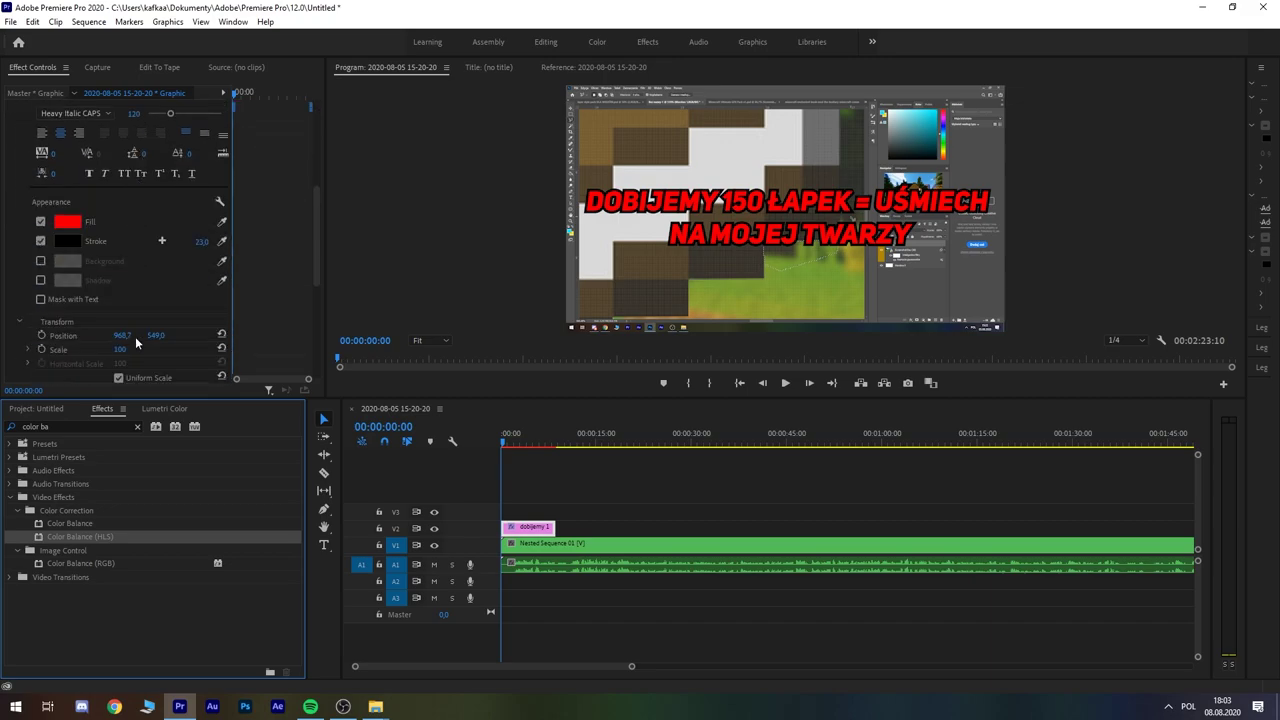
scroll(135, 336, down, 3)
scroll(133, 345, down, 3)
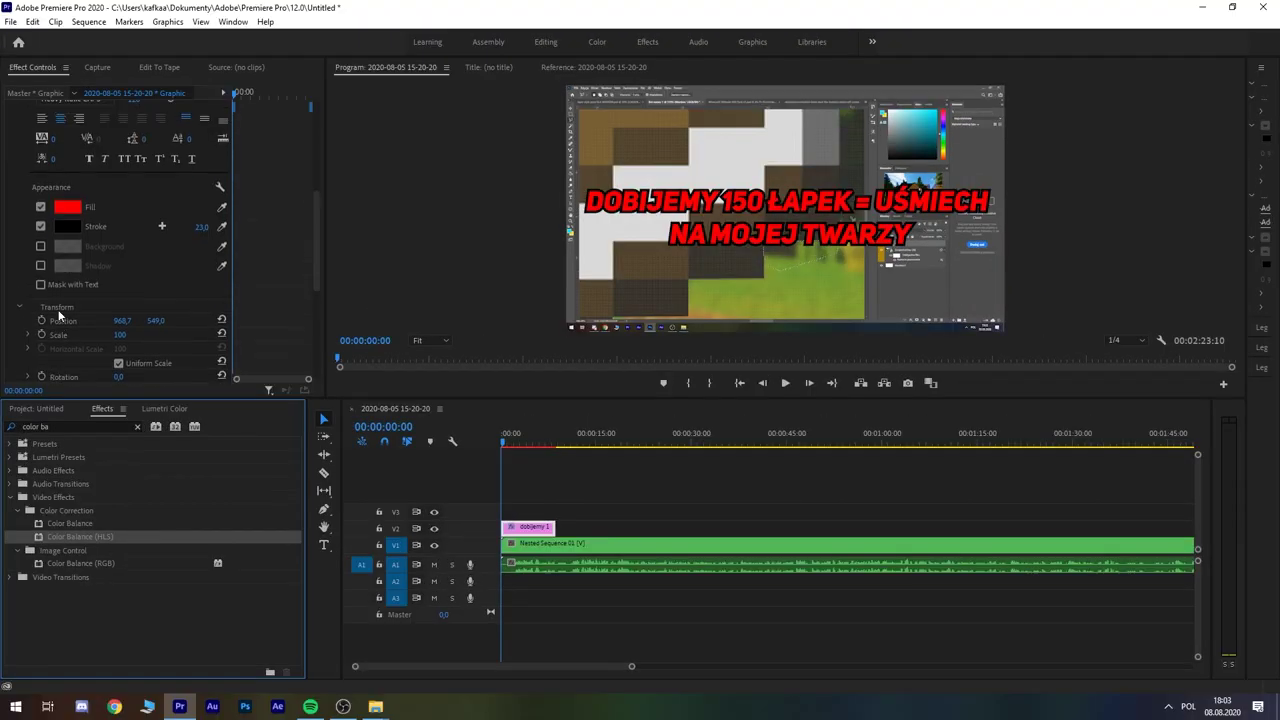
scroll(58, 309, up, 3)
scroll(45, 247, up, 3)
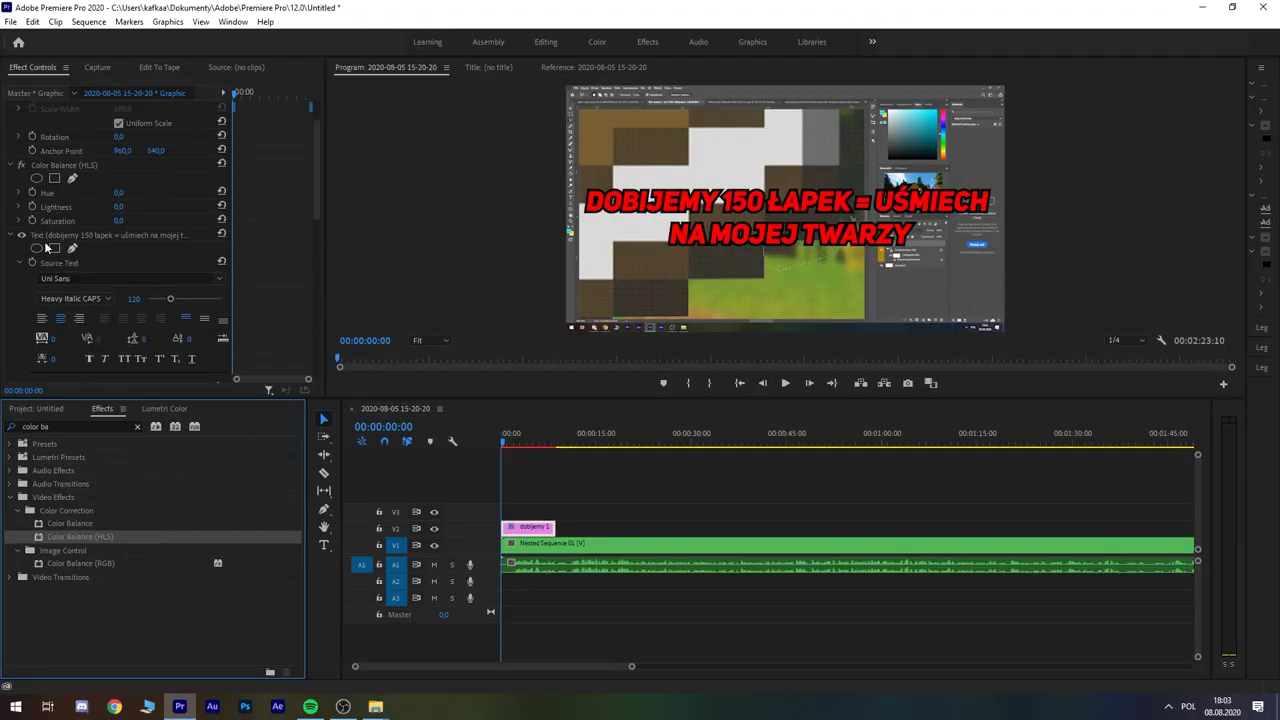
Step: Keyframe Hue at 0° at the clip start and 2x145° at the clip end
click(32, 192)
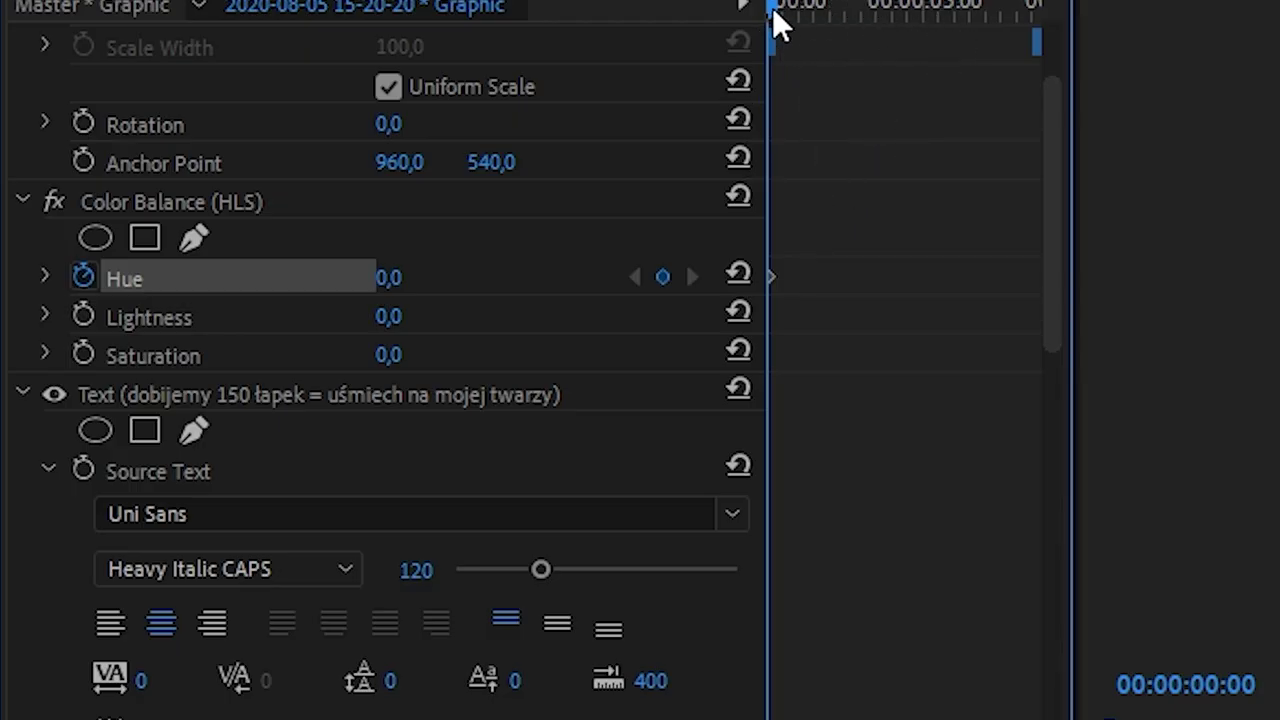
drag(769, 12, 1040, 35)
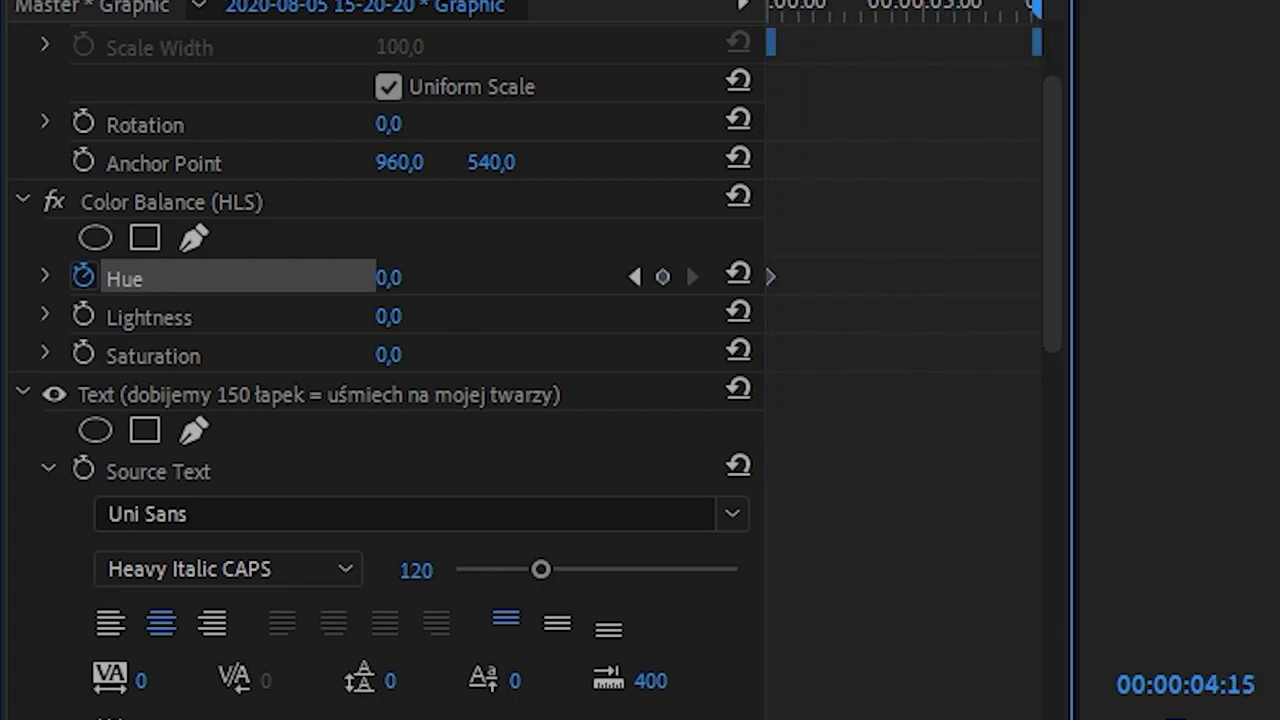
drag(1040, 35, 386, 92)
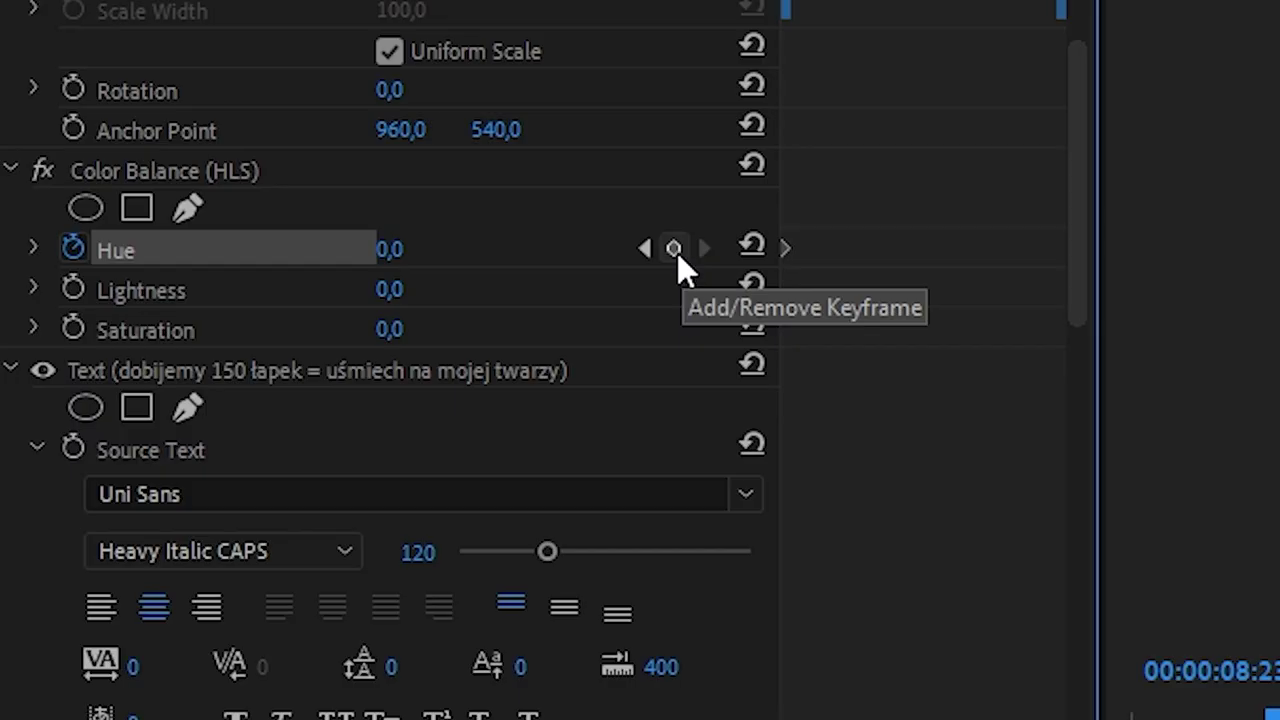
click(243, 193)
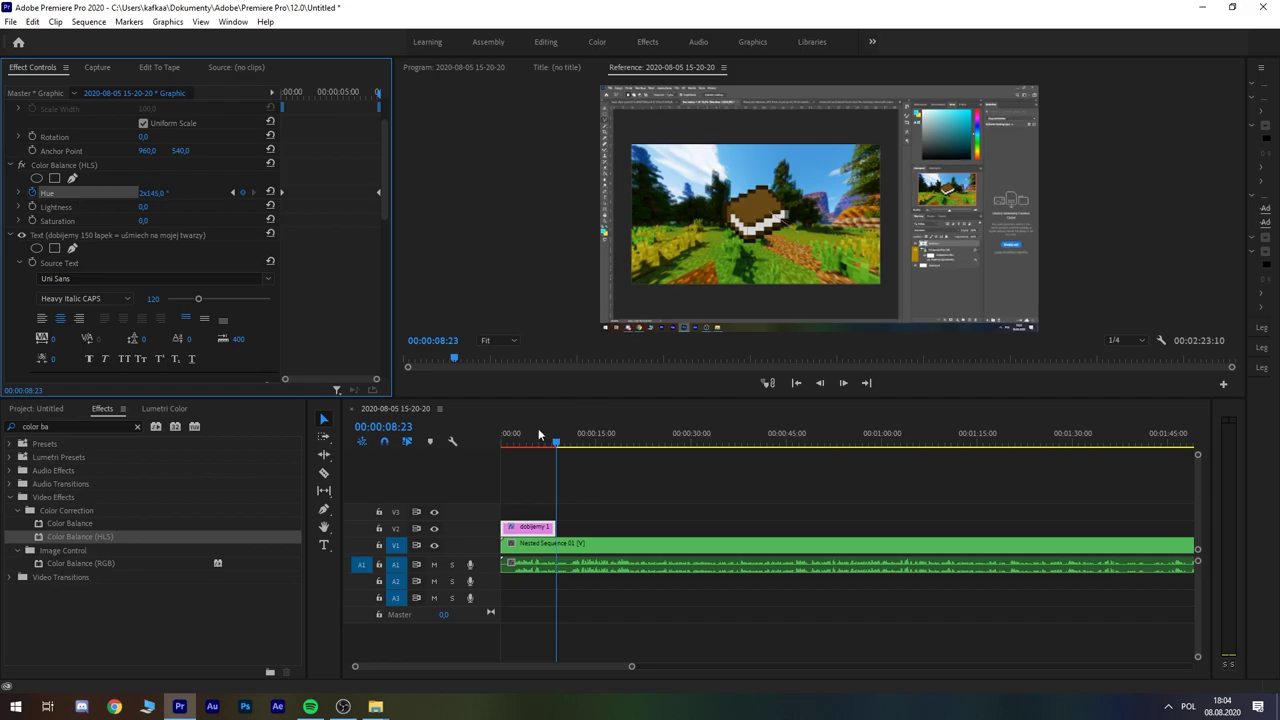
Step: Scrub the title to preview the colour cycling, then trim the clip to about 5 seconds
drag(540, 434, 511, 447)
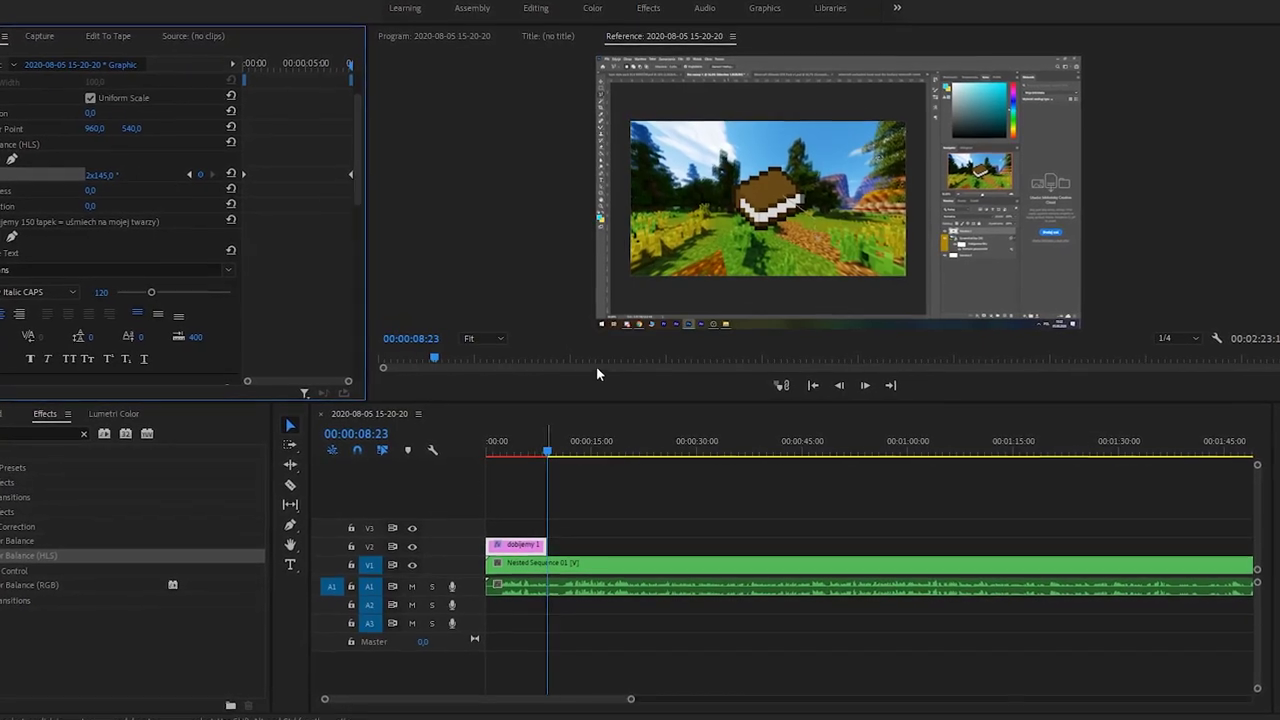
click(545, 449)
drag(540, 449, 512, 448)
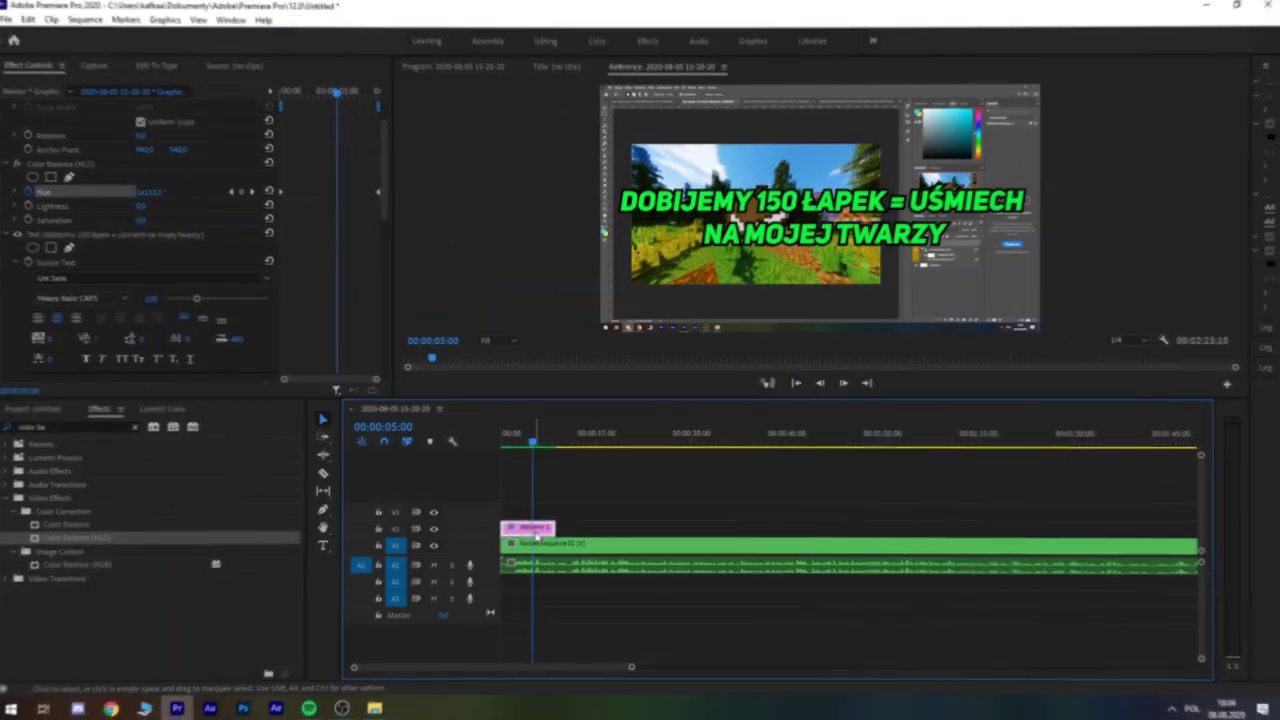
drag(531, 443, 515, 443)
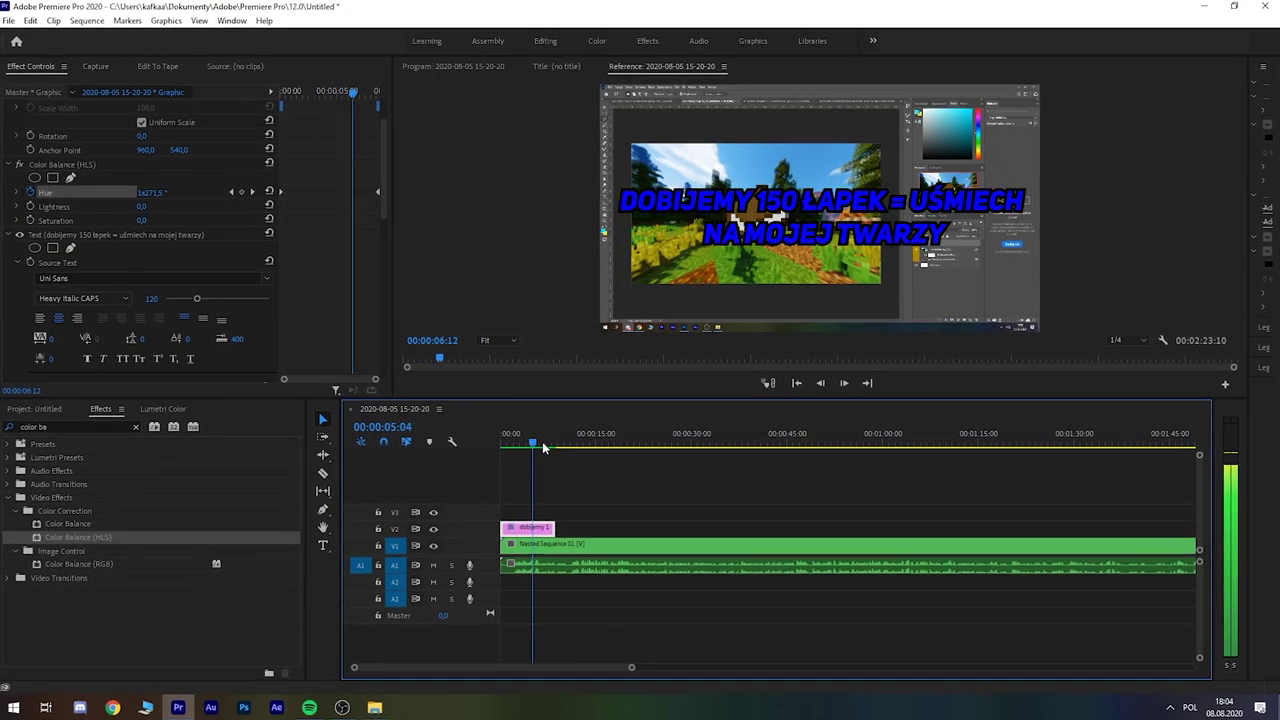
drag(552, 527, 528, 530)
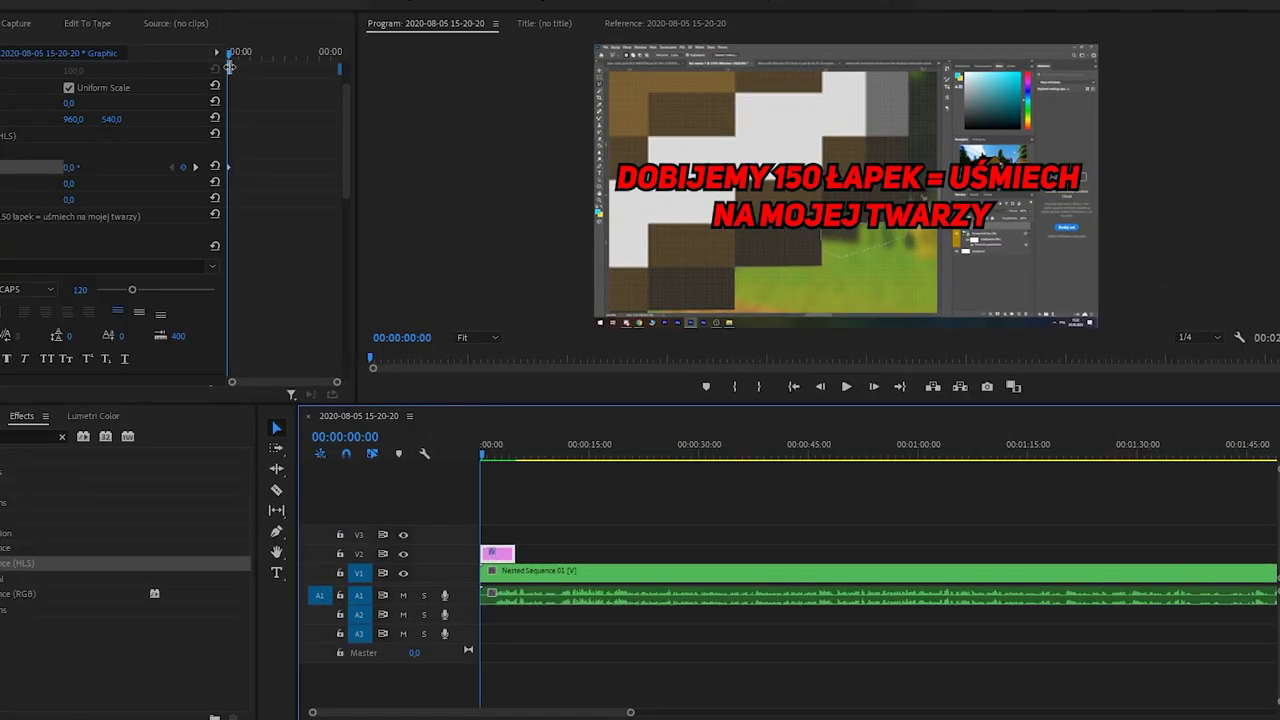
Step: Scrub and play the title clip to preview its hue change
drag(283, 93, 383, 109)
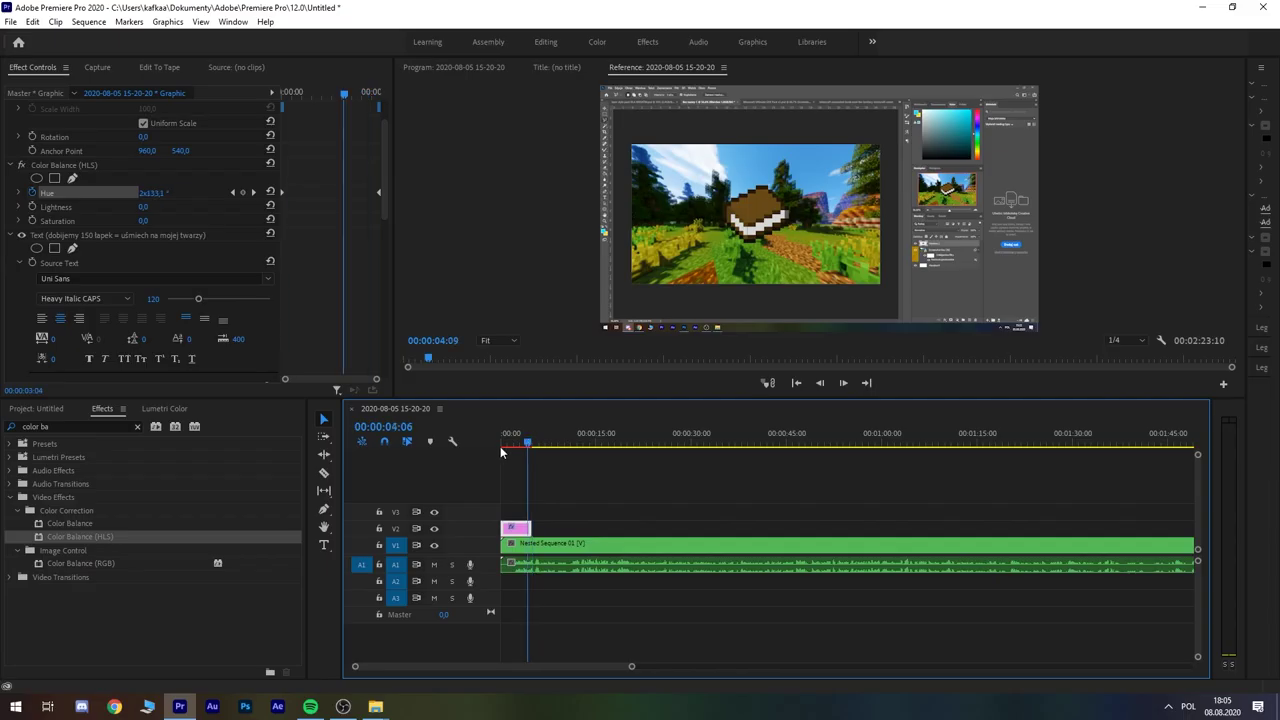
click(506, 447)
drag(508, 446, 488, 473)
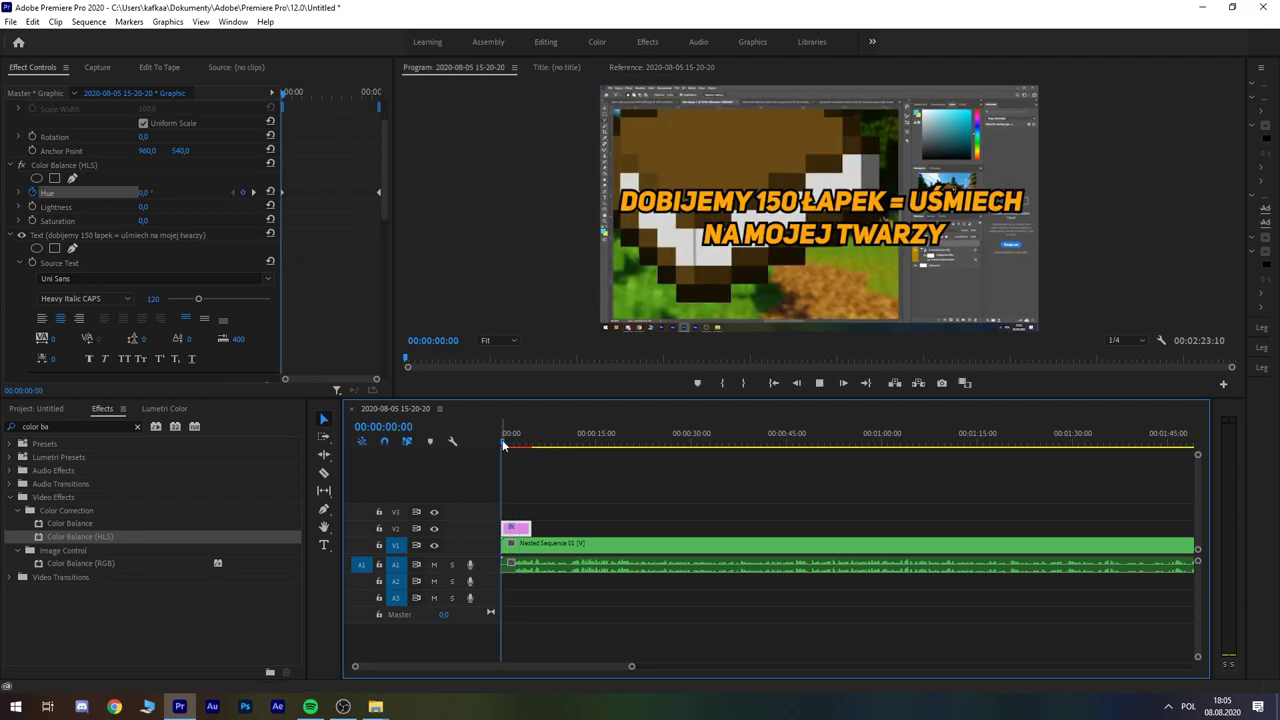
click(508, 443)
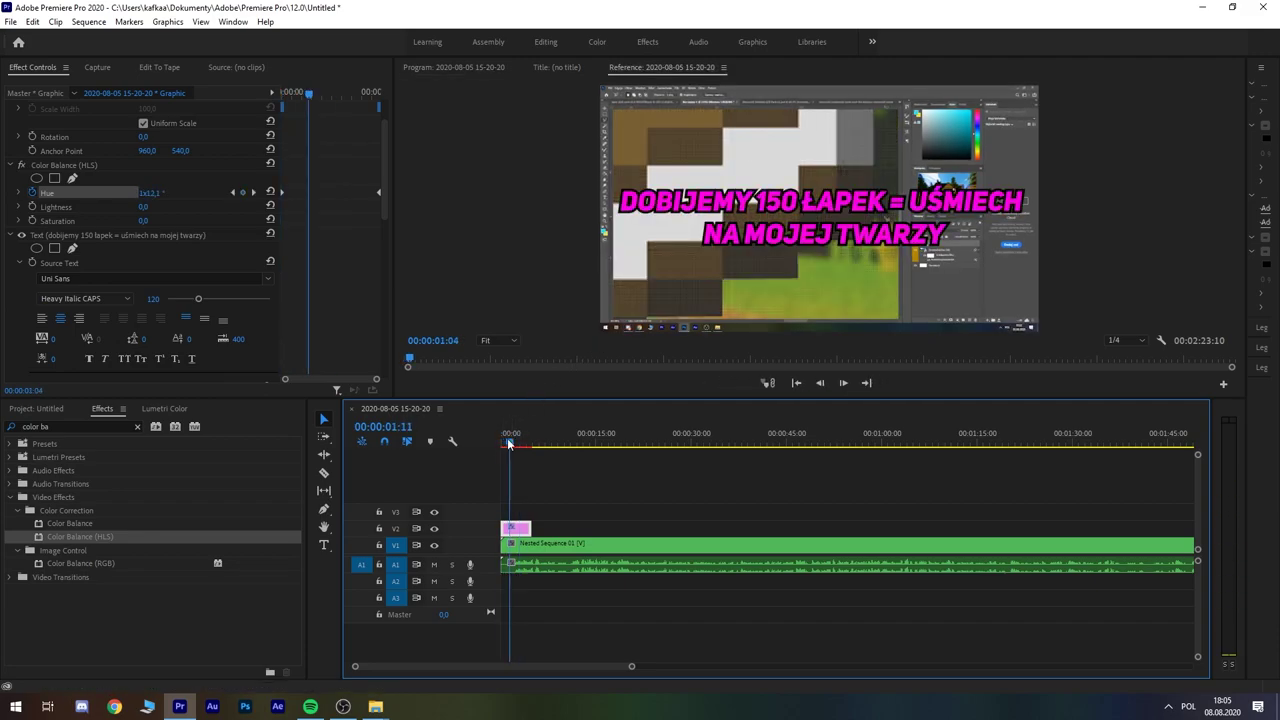
Step: Return to the sequence start and duplicate the title graphic from V2 onto V3
drag(507, 438, 449, 474)
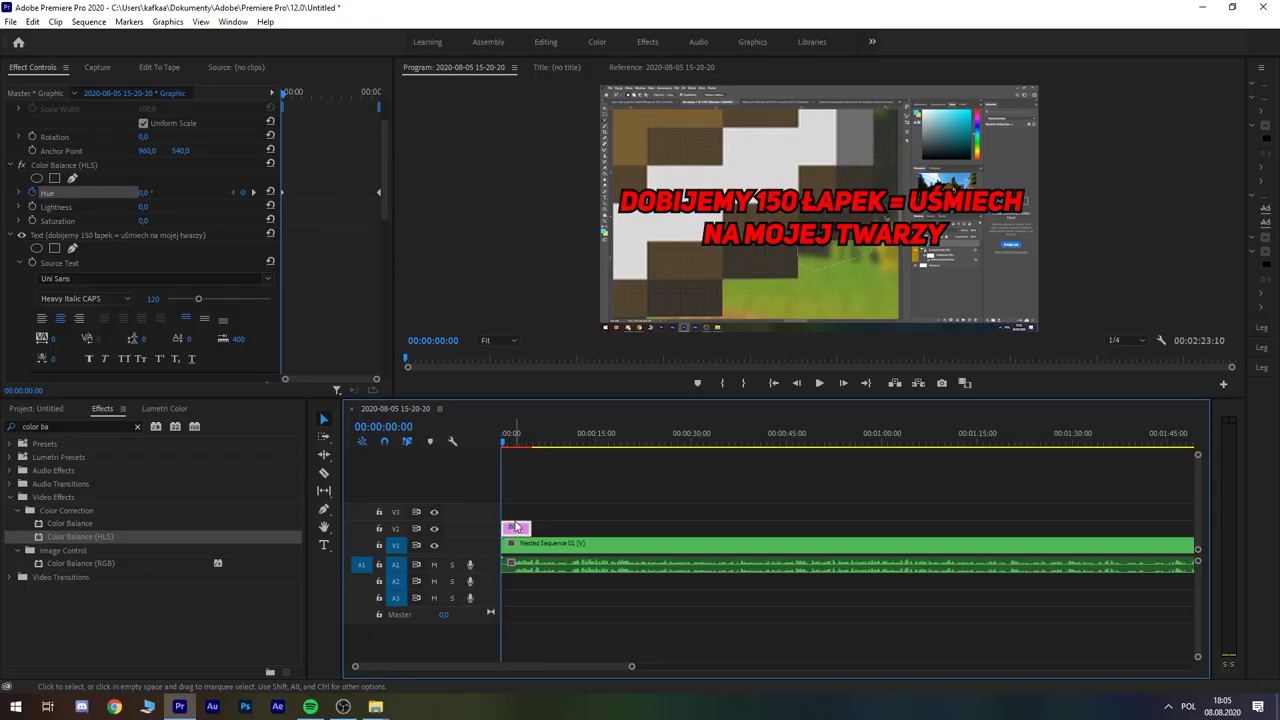
drag(515, 520, 518, 511)
scroll(198, 235, up, 2)
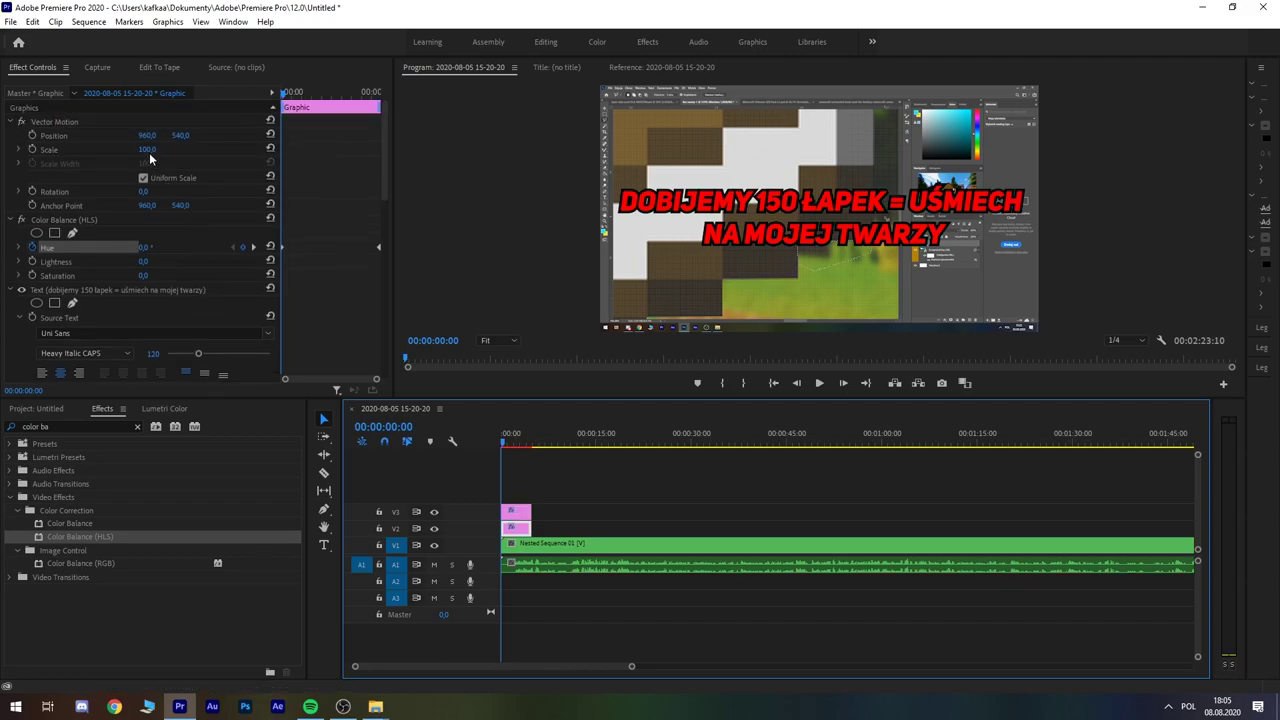
Step: Scale the title copy to 115%, lower its text opacity to 38%, and clear the Effects search
drag(145, 150, 154, 150)
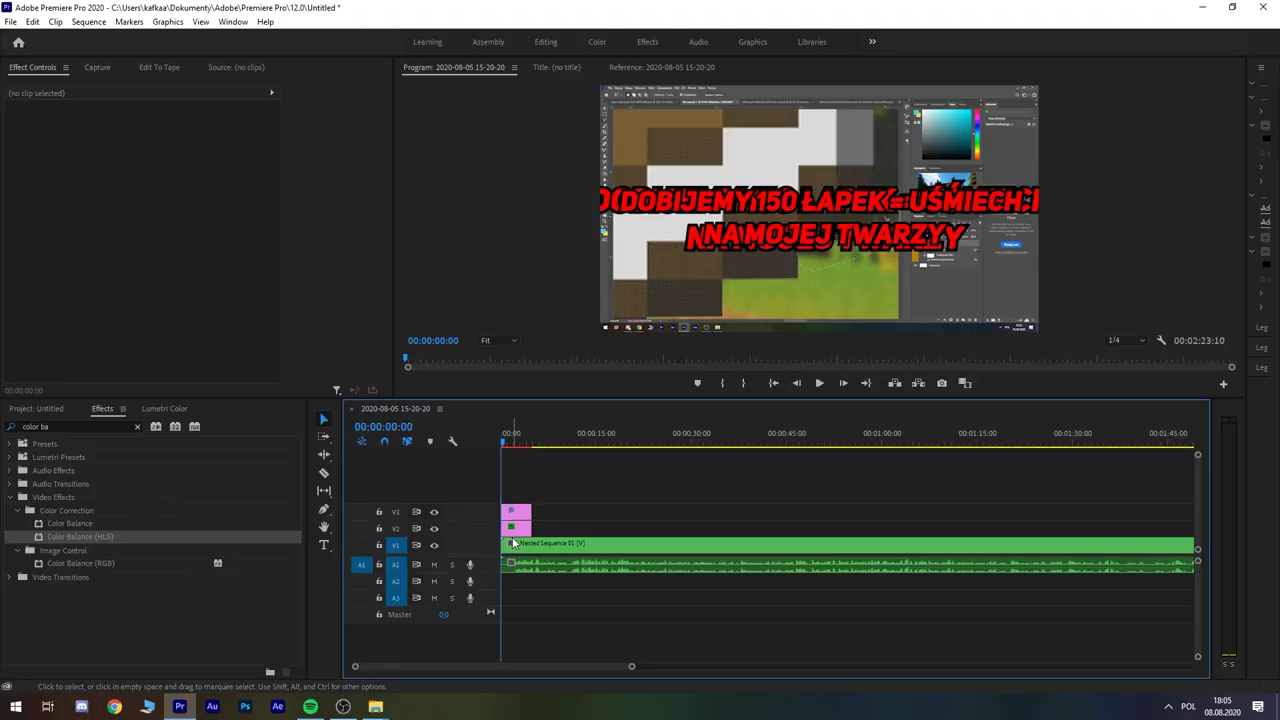
click(519, 530)
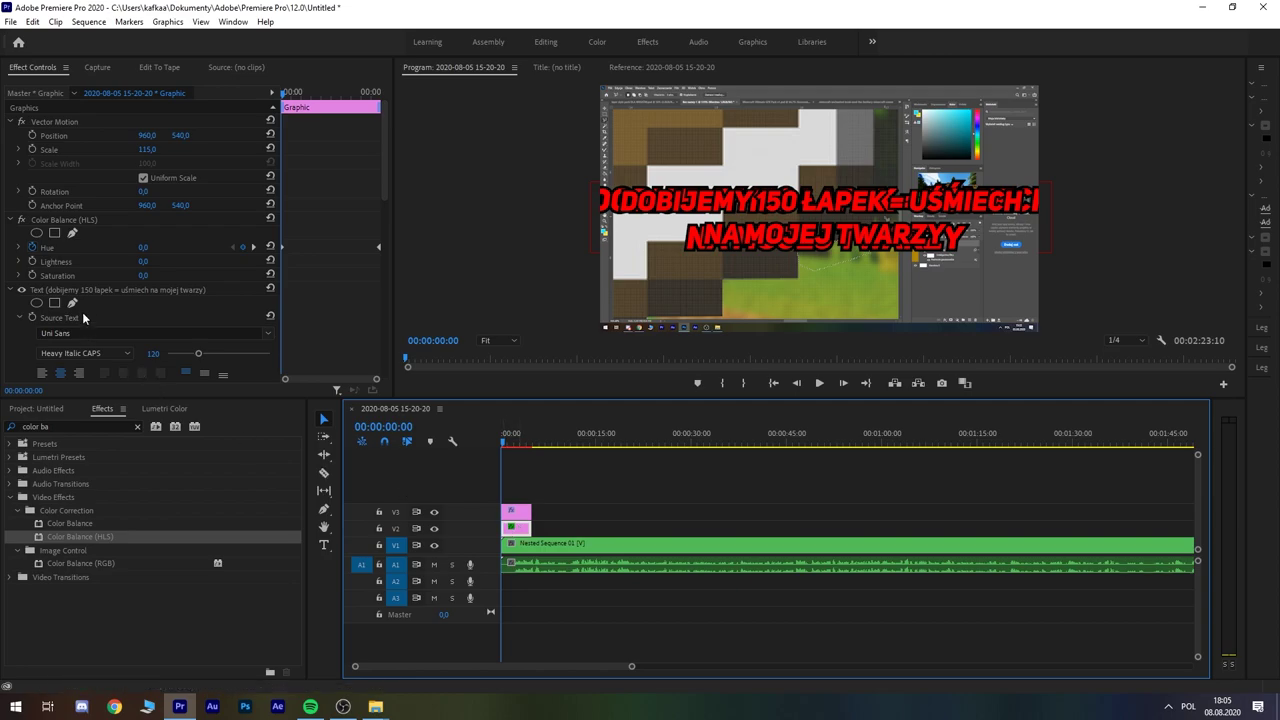
scroll(8, 286, down, 2)
scroll(8, 286, down, 2)
scroll(8, 286, down, 2)
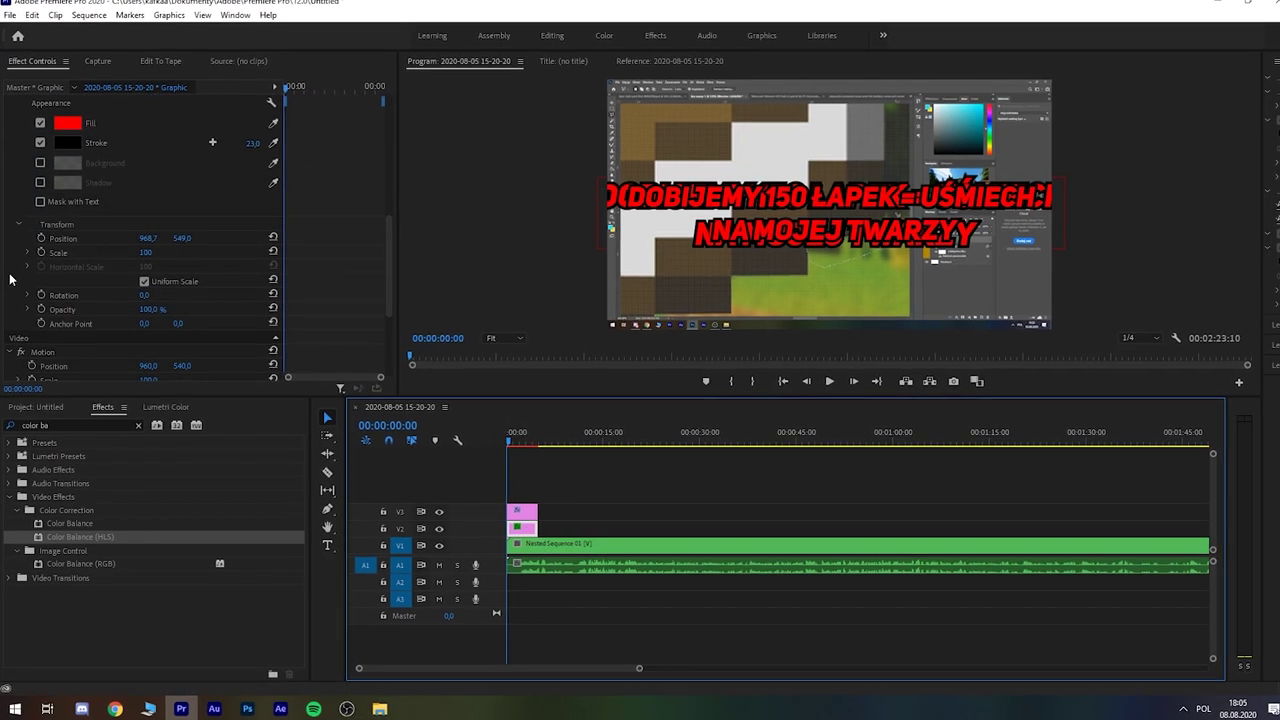
mouse_move(152, 220)
mouse_down()
mouse_move(128, 221)
mouse_move(130, 192)
mouse_move(168, 162)
mouse_up()
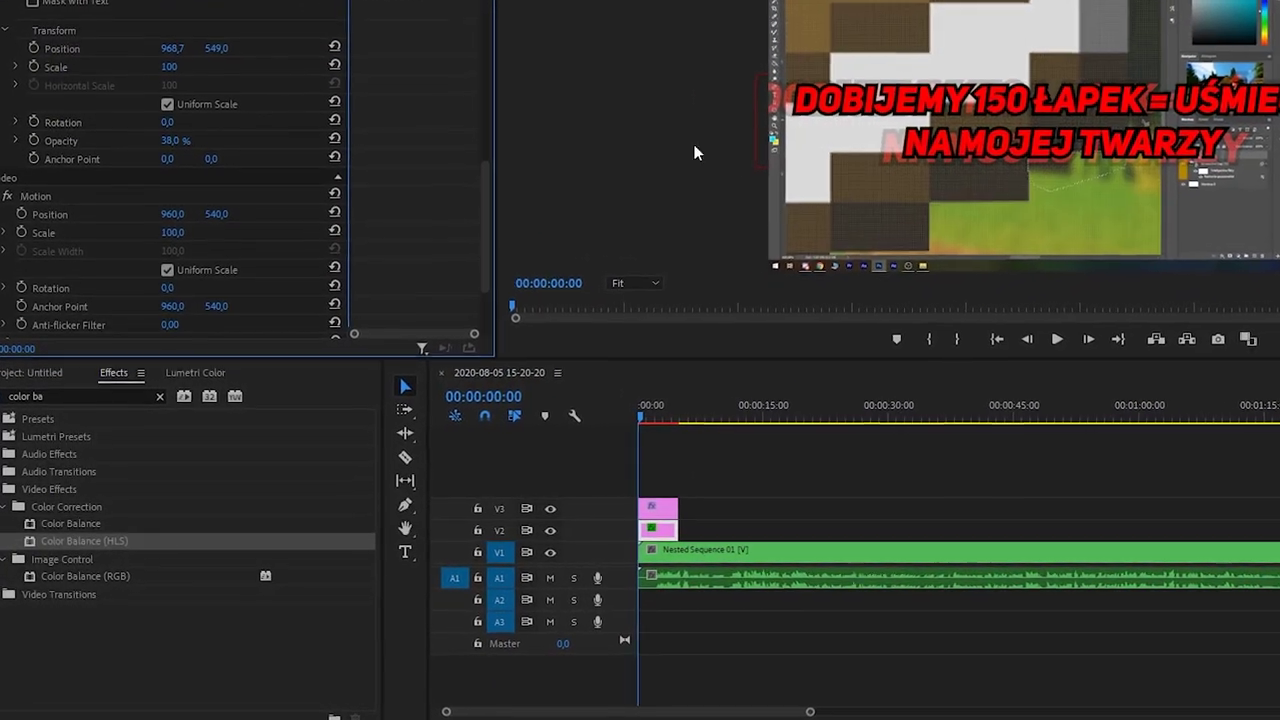
click(68, 387)
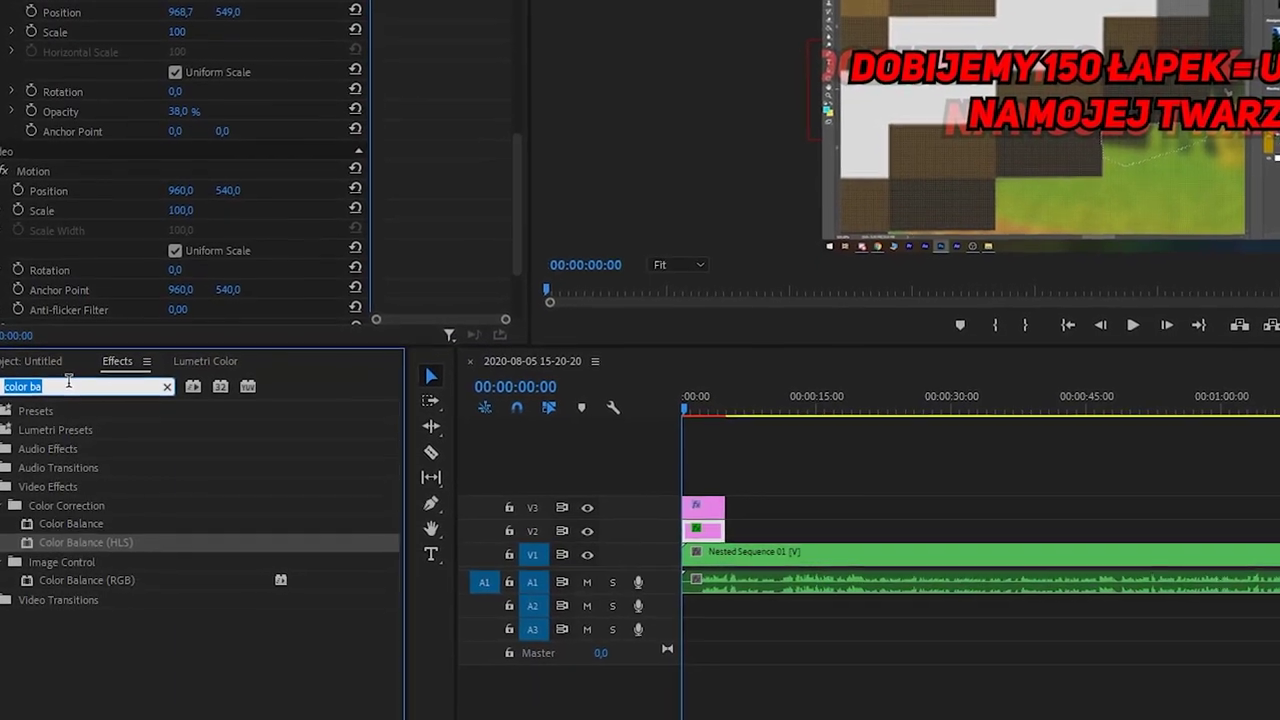
Step: Search 'blur' and apply Camera Blur to the title copy with Percent Blur 12
text(blur)
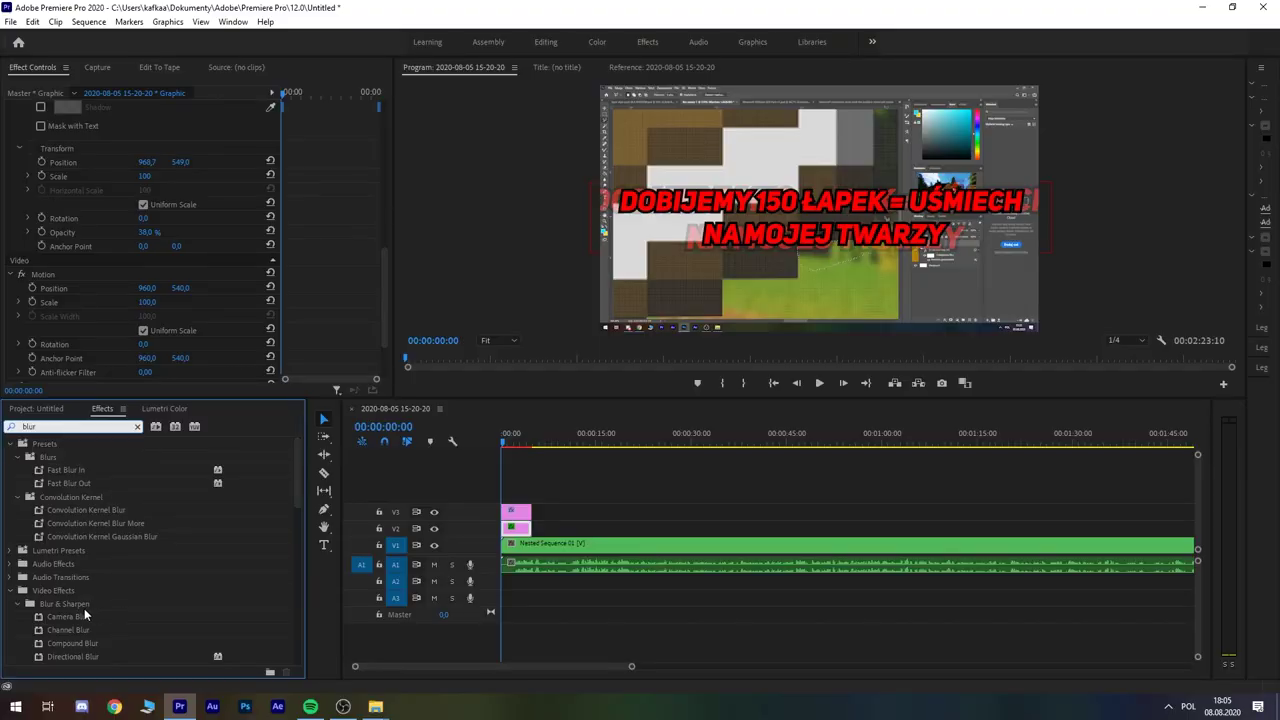
drag(84, 611, 385, 548)
drag(508, 533, 513, 537)
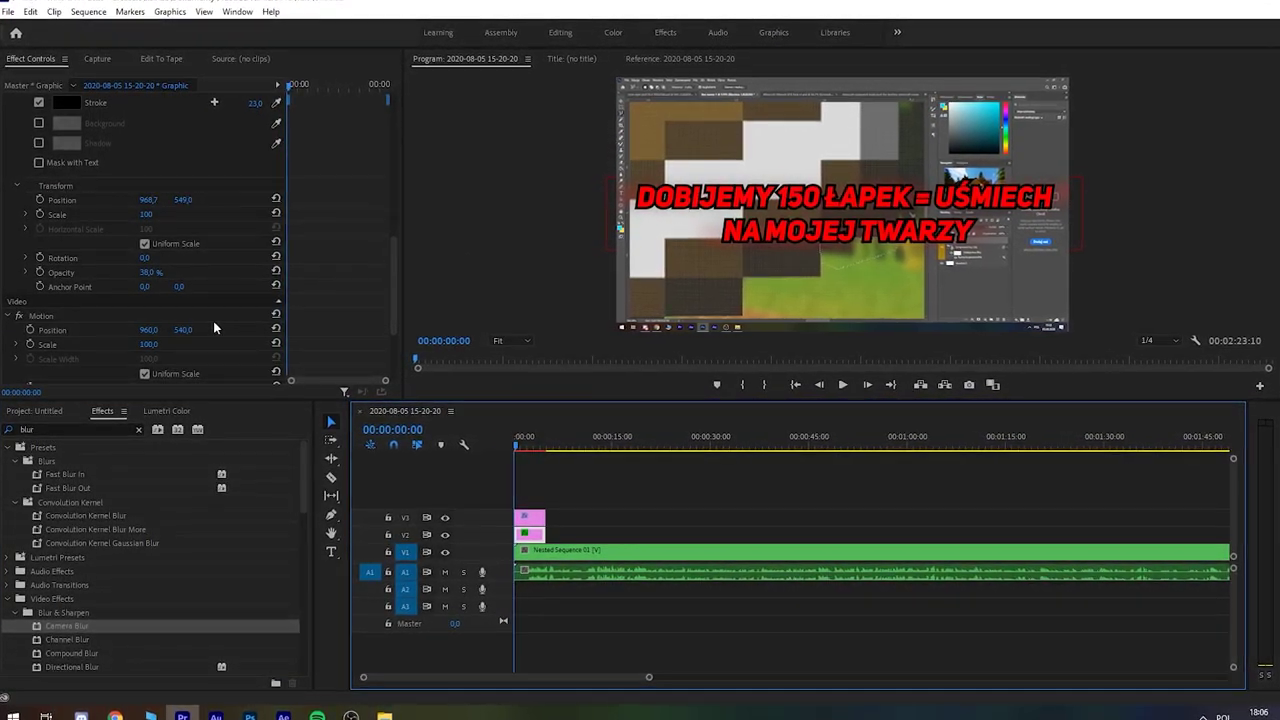
scroll(242, 259, down, 1)
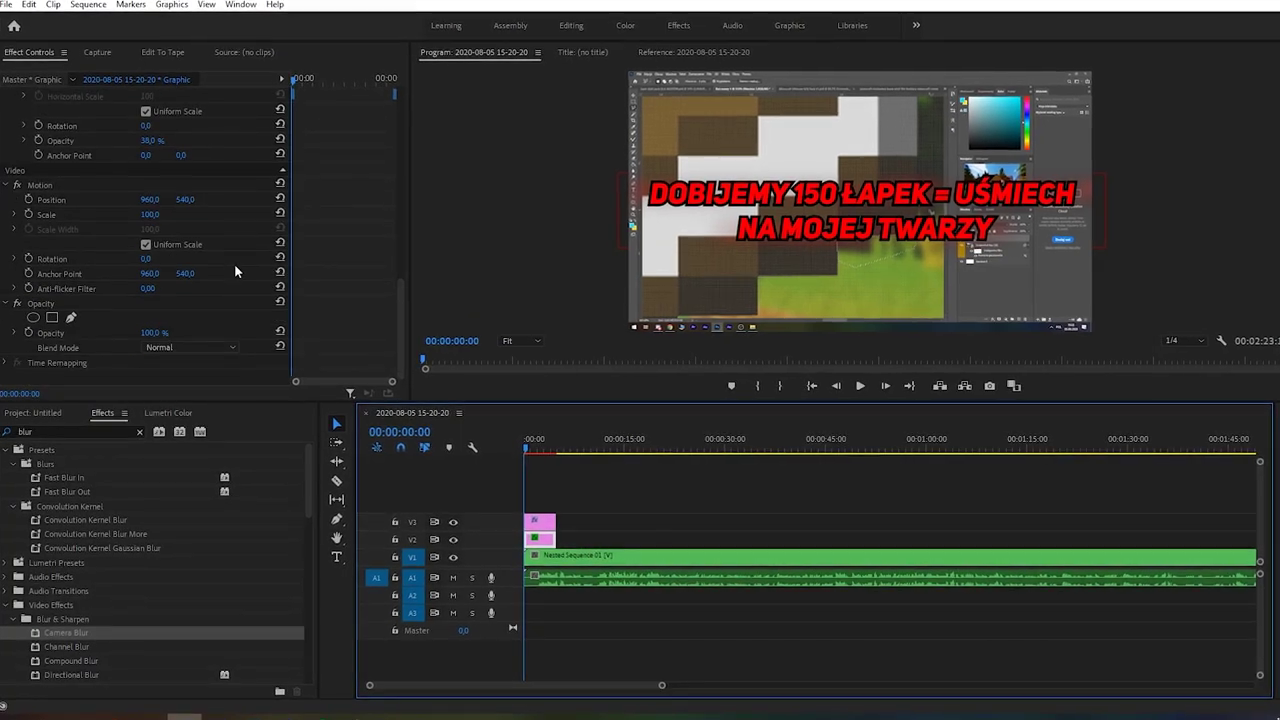
scroll(106, 328, up, 3)
scroll(106, 328, up, 2)
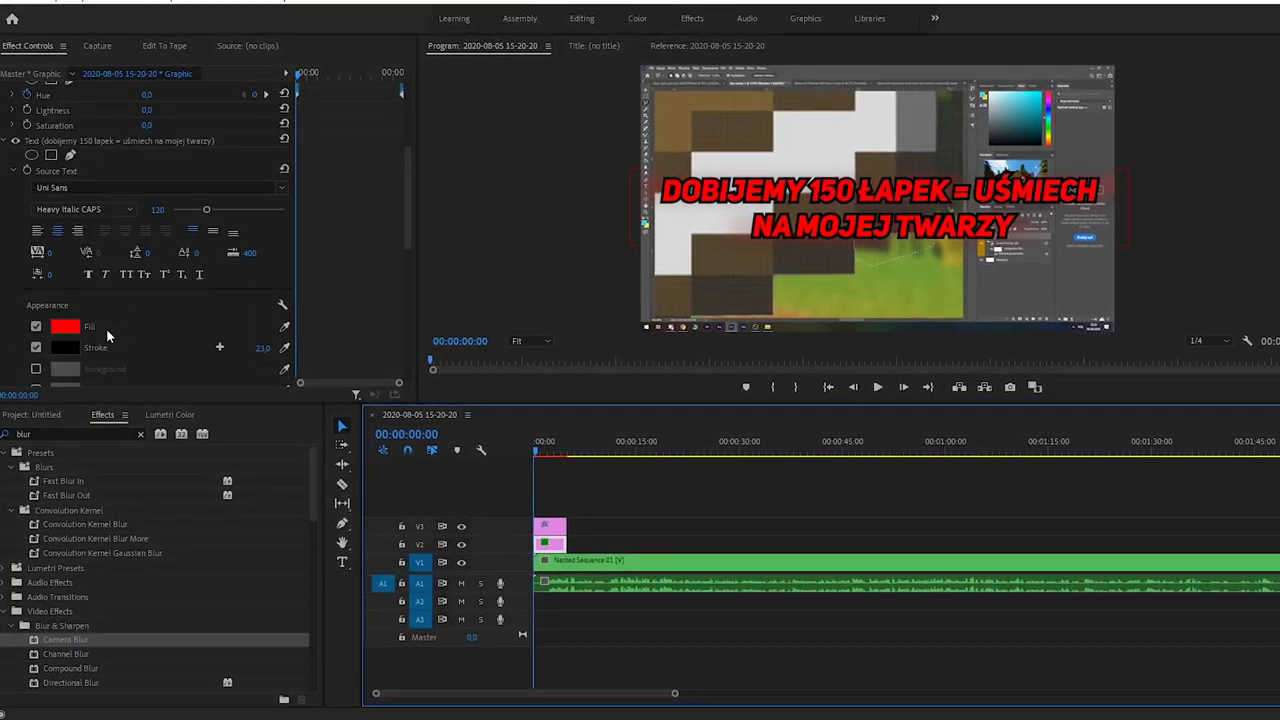
scroll(90, 284, down, 10)
scroll(105, 183, down, 3)
scroll(105, 183, up, 2)
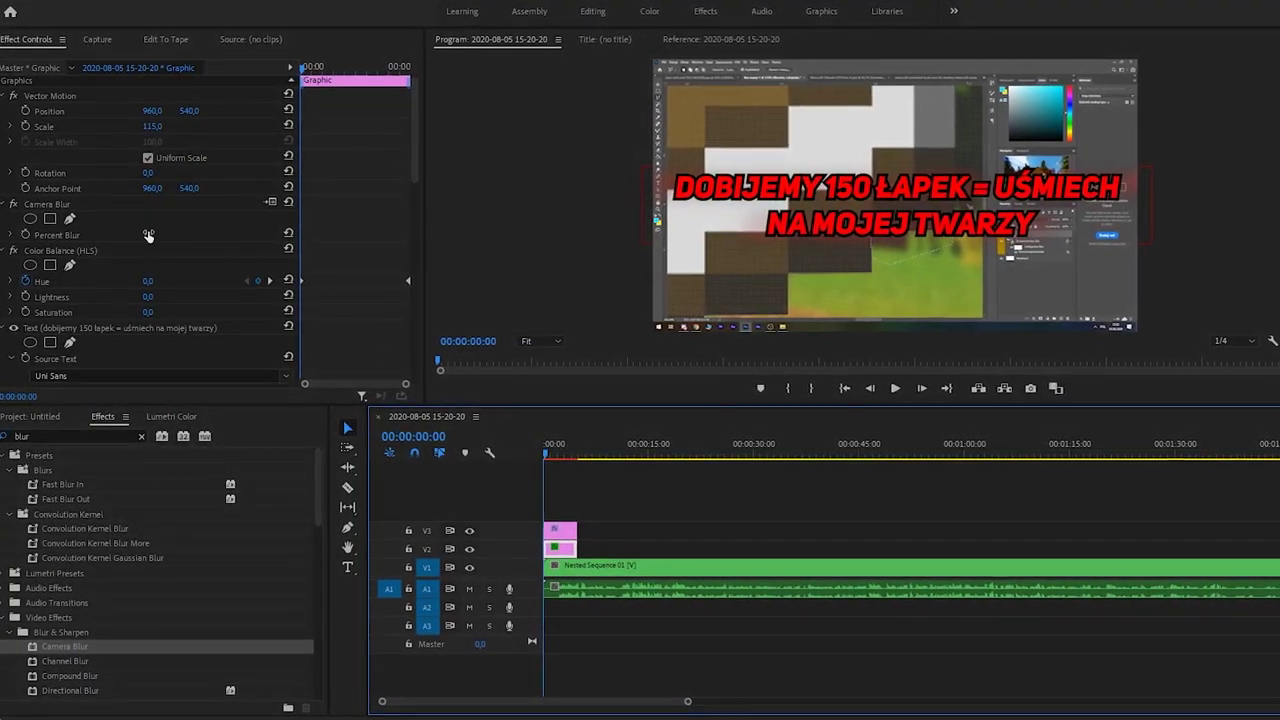
drag(148, 233, 120, 231)
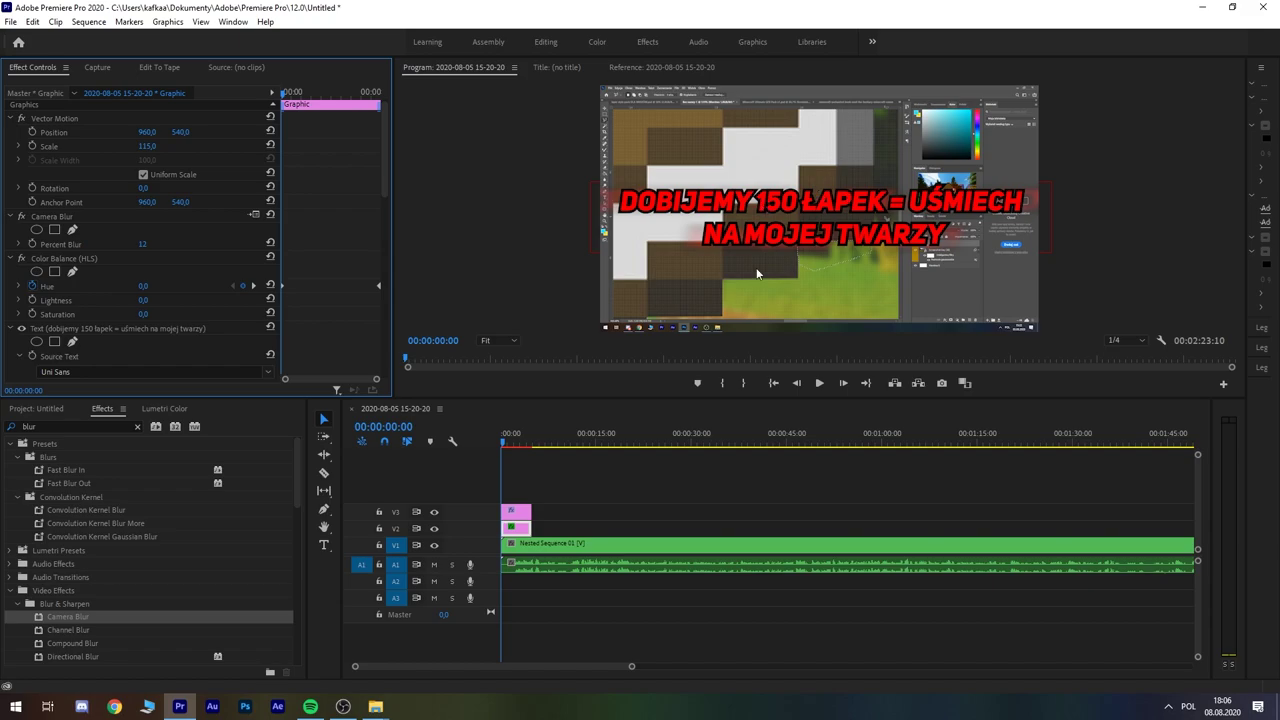
Step: Adjust the upper title copy's scale, then marquee-select both title clips
click(508, 507)
drag(141, 147, 115, 147)
click(515, 527)
drag(508, 490, 521, 570)
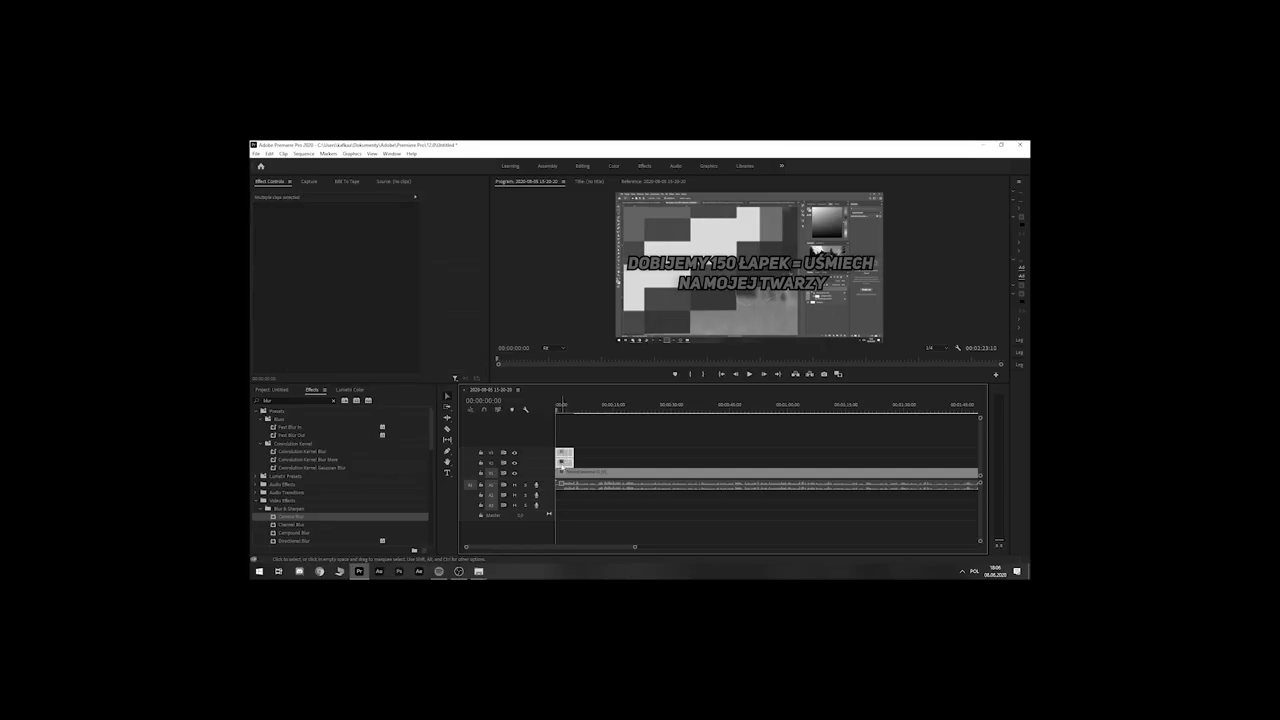
Step: Nest both title clips into a sequence named 'tekst' and search Effects for 'glow'
right_click(512, 528)
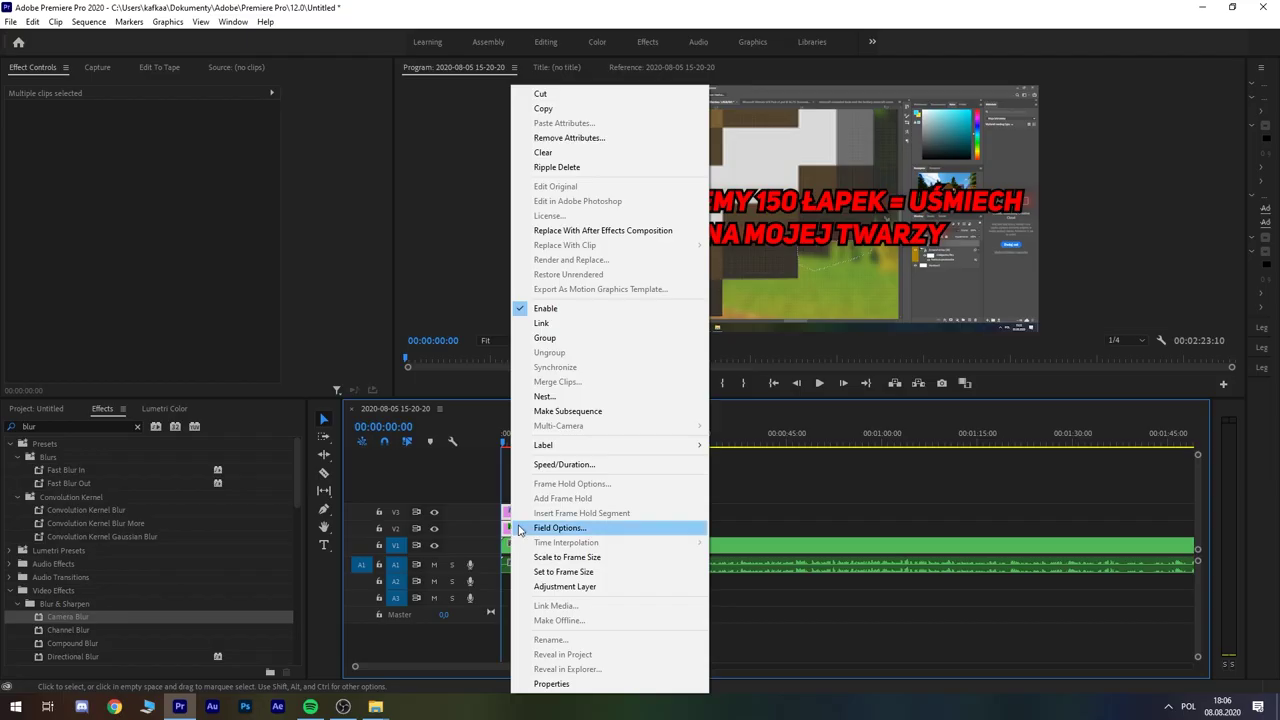
click(545, 396)
text(tkst)
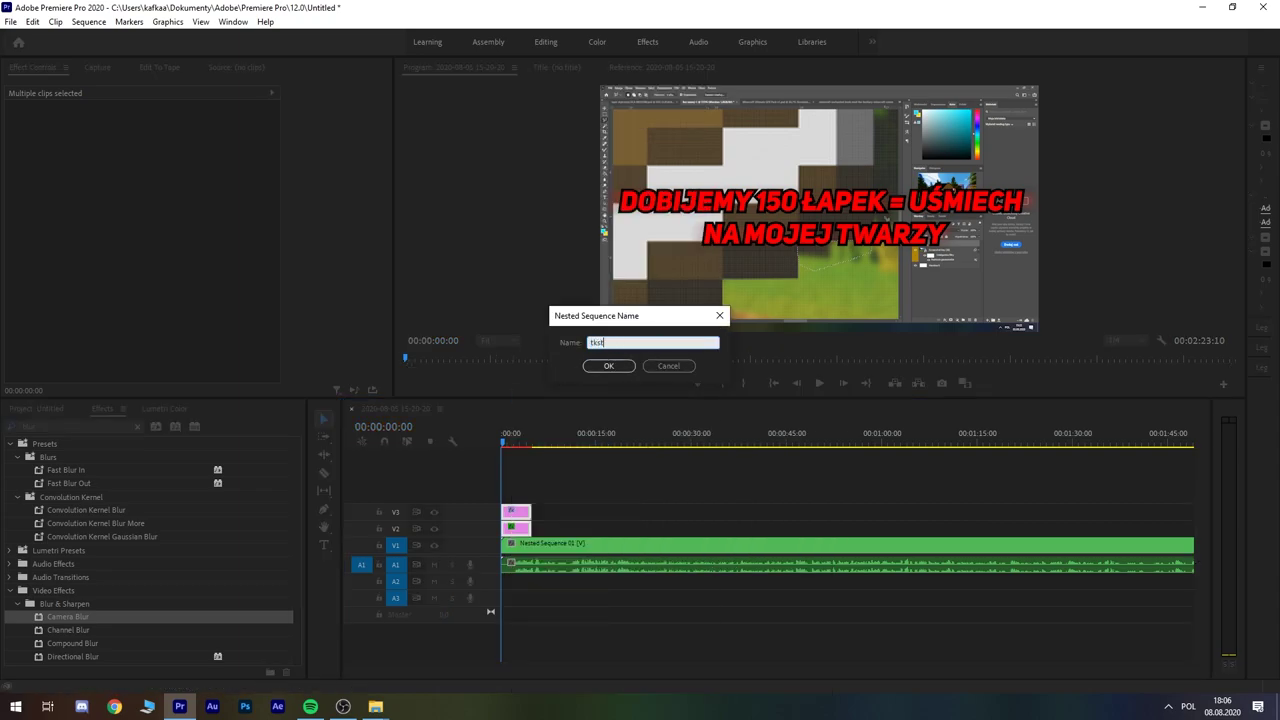
key(Return)
click(517, 524)
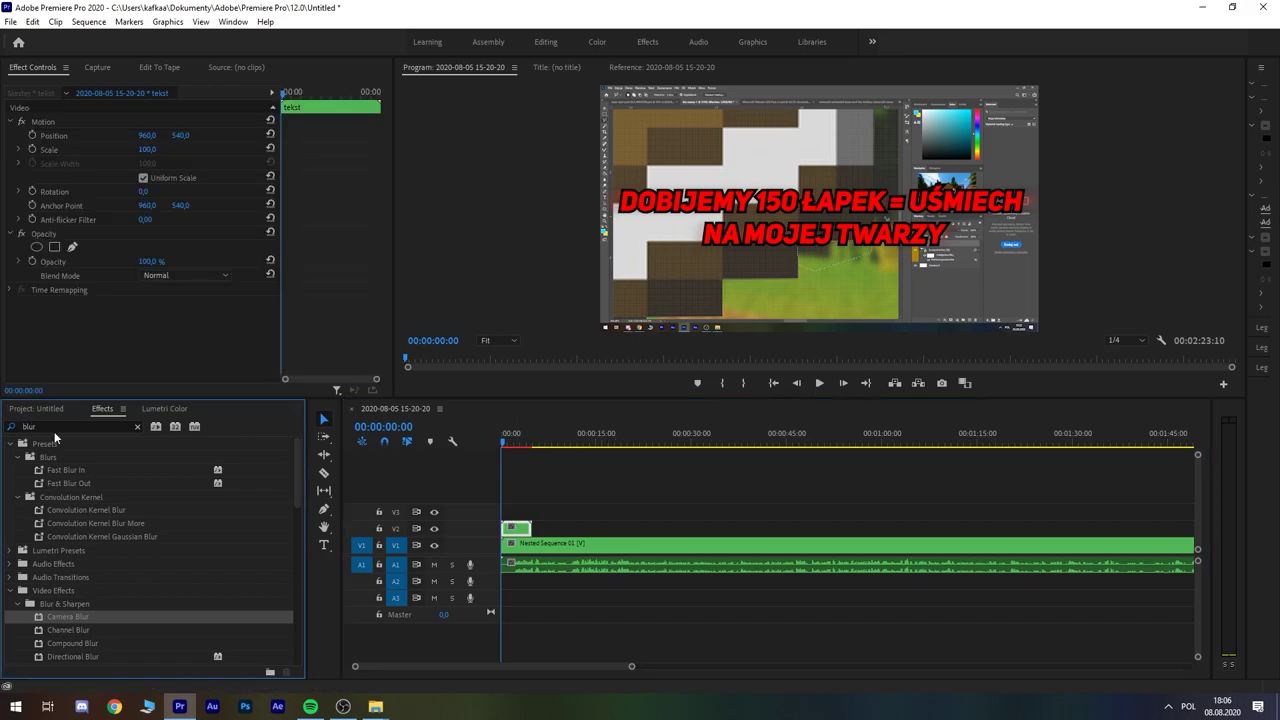
text(glow)
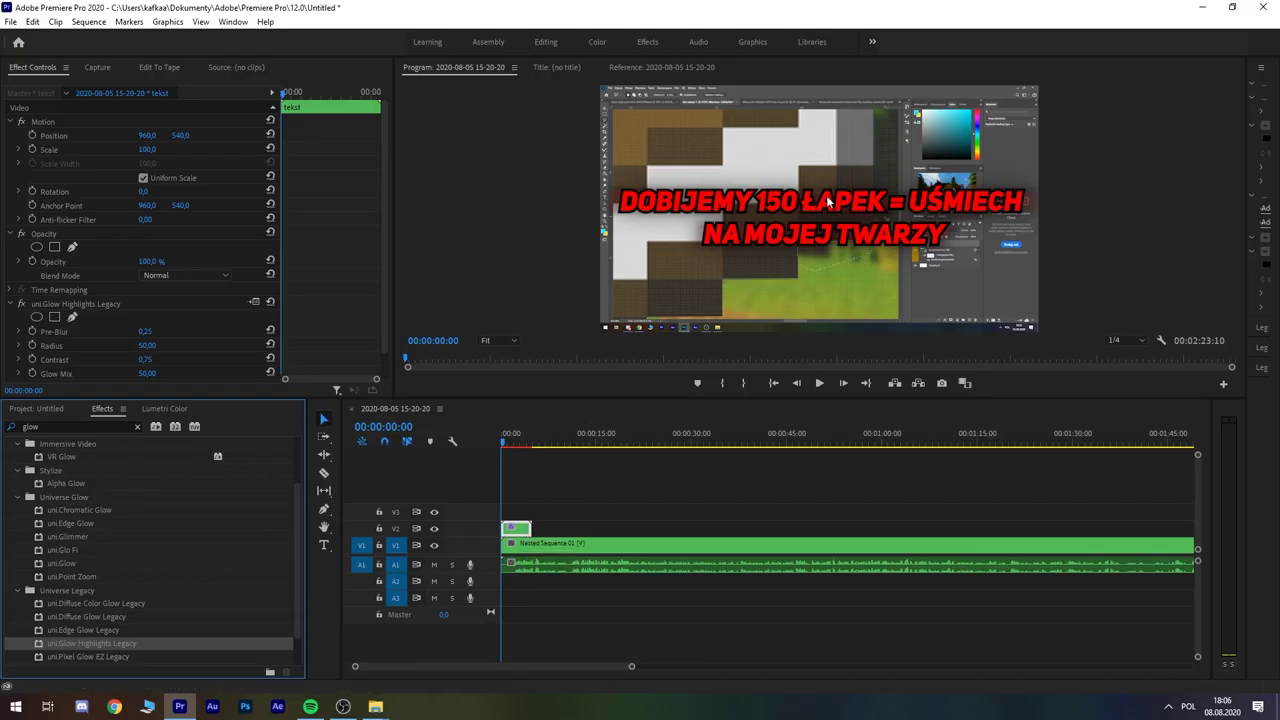
Step: Play the sequence to preview the glowing 'tekst' title, then return to the Effects list
click(499, 444)
key(space)
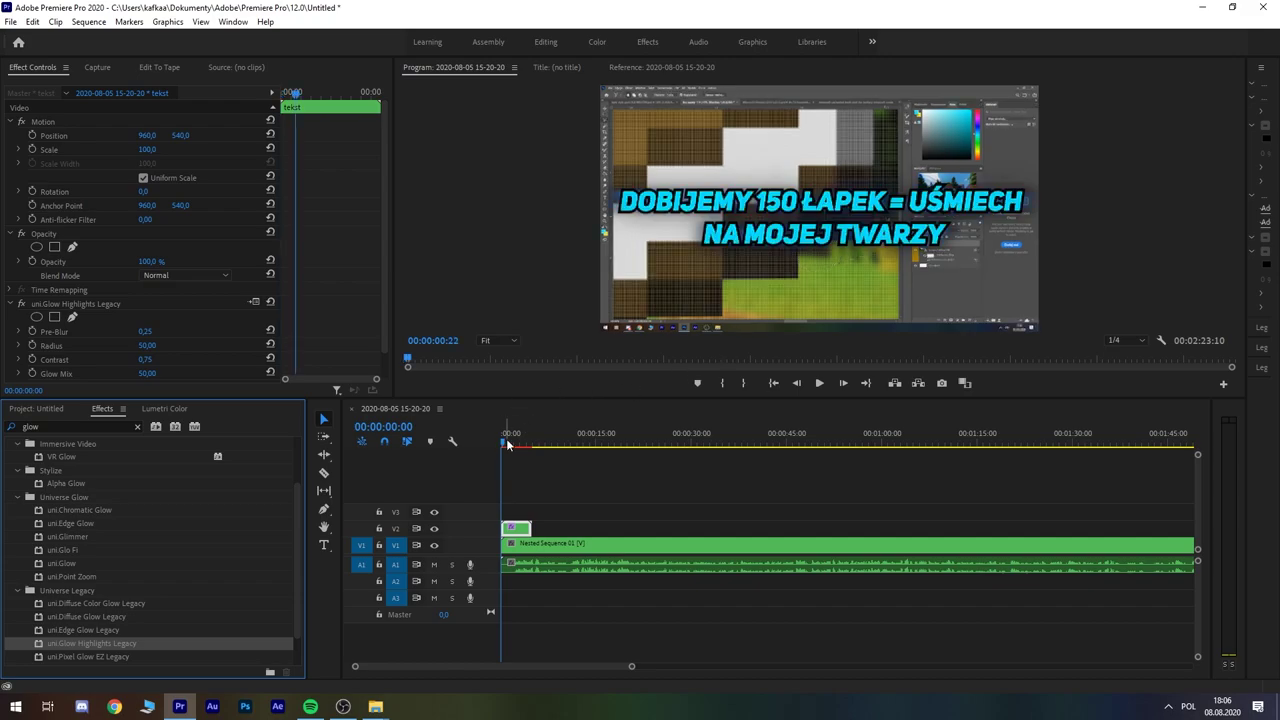
drag(513, 447, 501, 450)
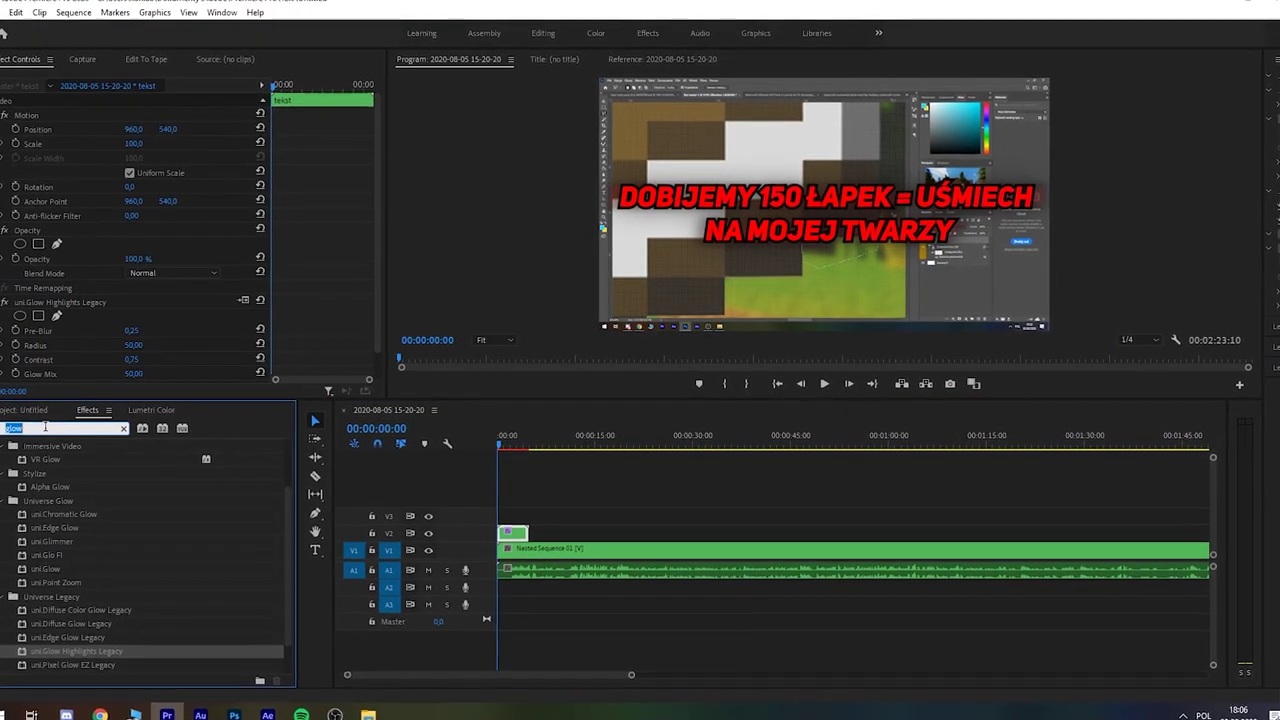
click(36, 408)
click(71, 411)
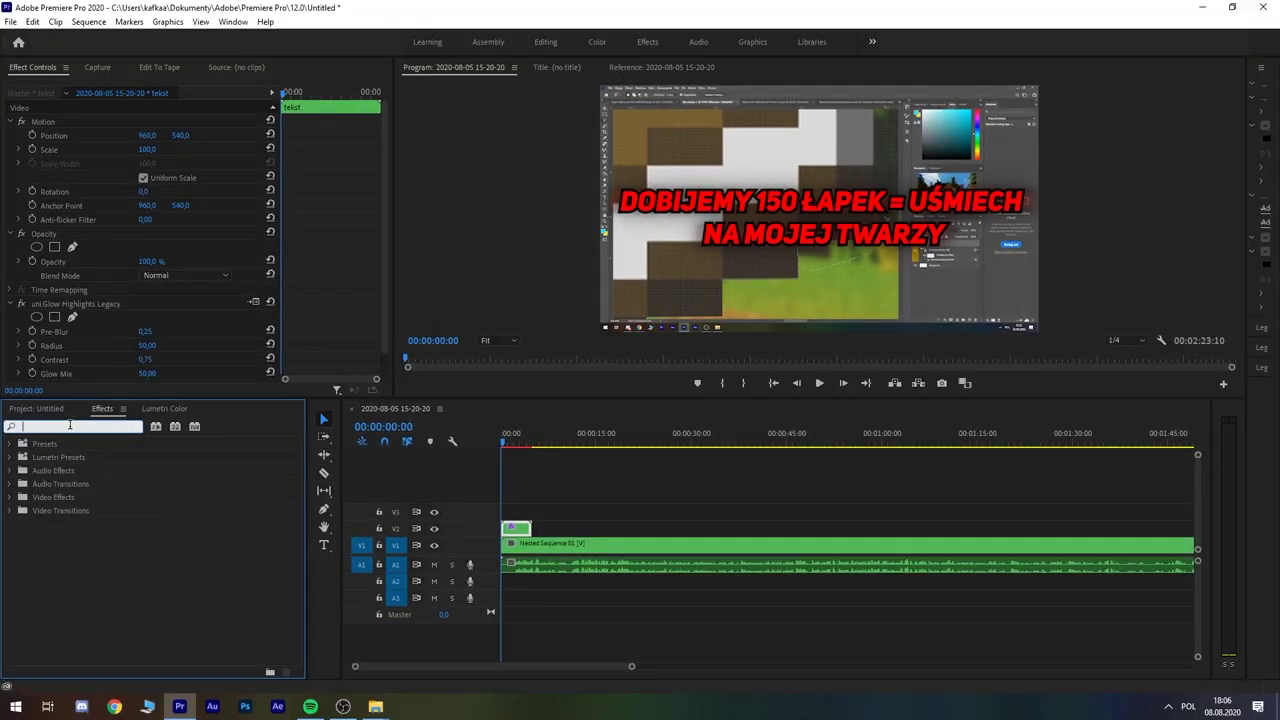
Step: Search 'ha' and try the Tele and Super Tele Smooth Motion presets on the title
text(hand)
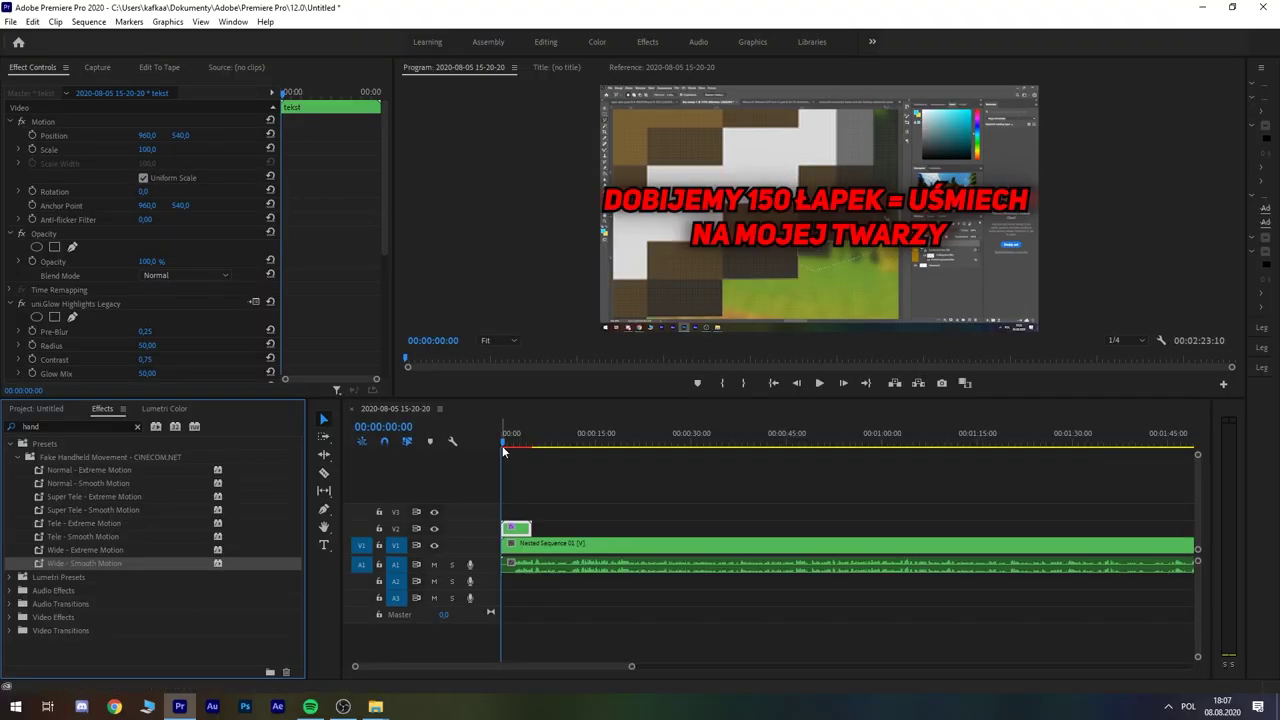
click(510, 437)
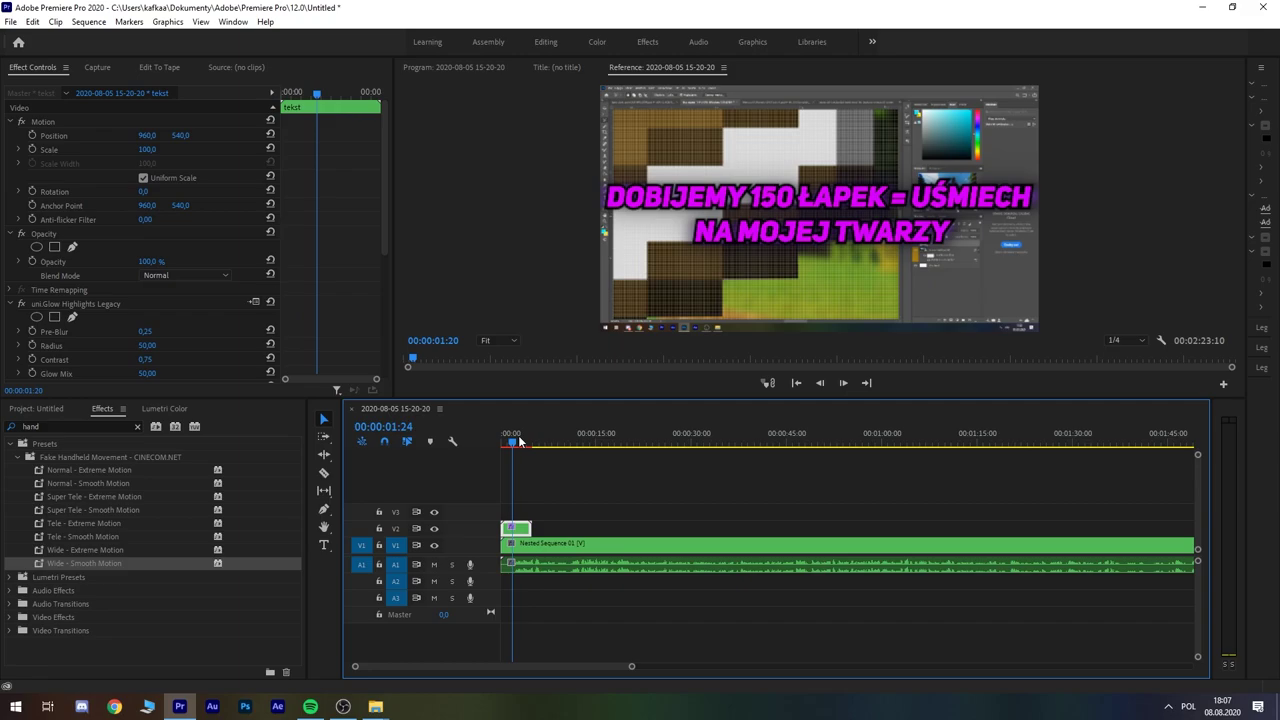
drag(519, 441, 517, 443)
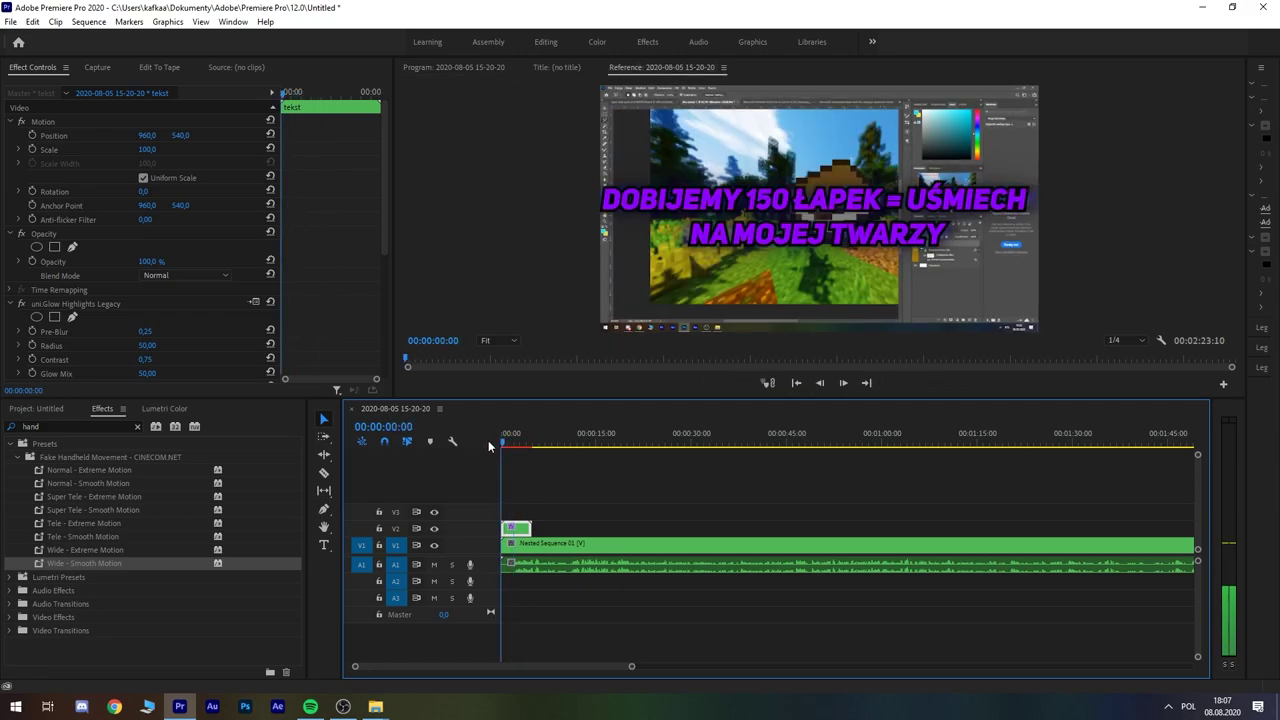
key(space)
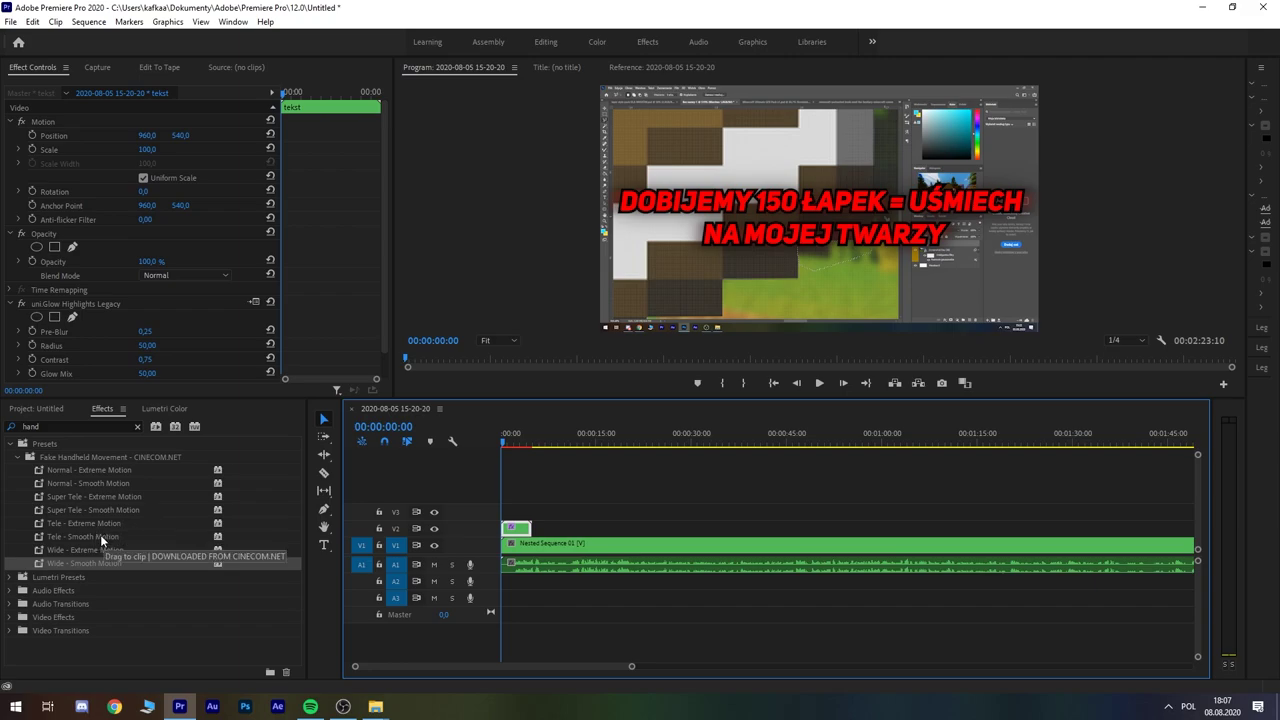
drag(100, 536, 515, 528)
key(space)
mouse_move(93, 509)
mouse_down()
mouse_move(537, 525)
mouse_move(517, 529)
mouse_up()
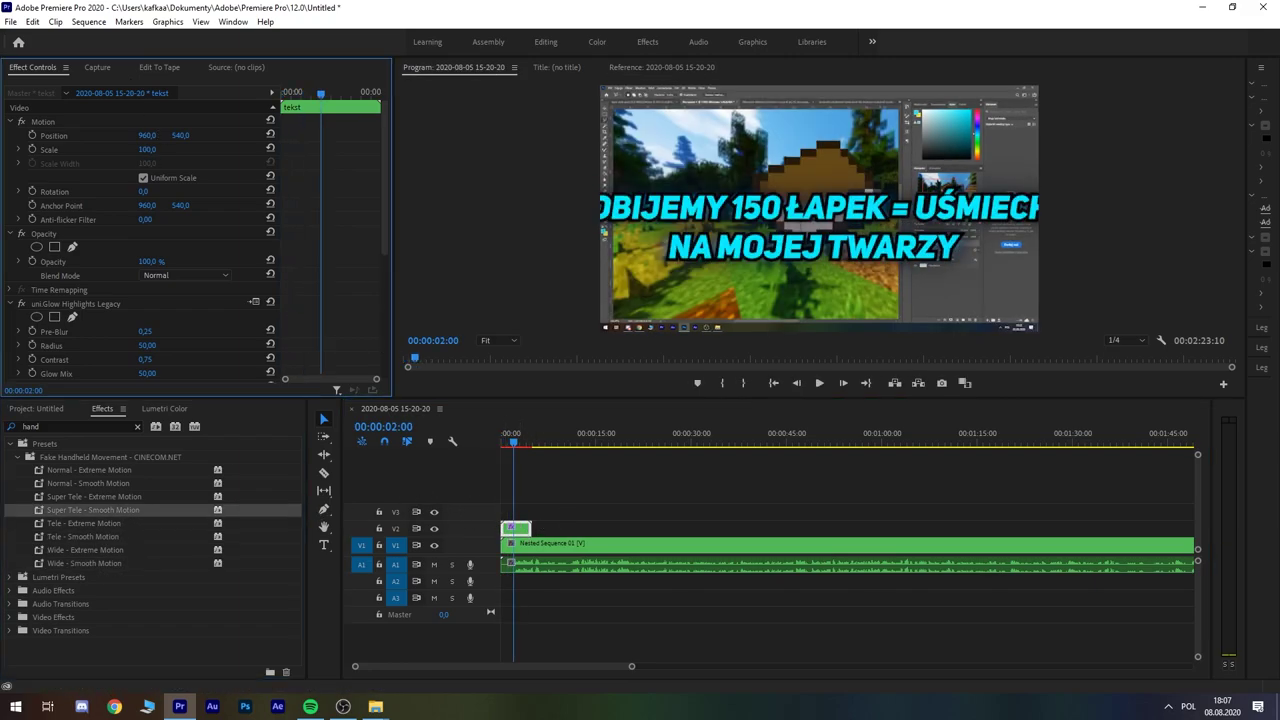
Step: Shrink the tekst title to 86% scale and preview it
drag(147, 150, 133, 150)
key(space)
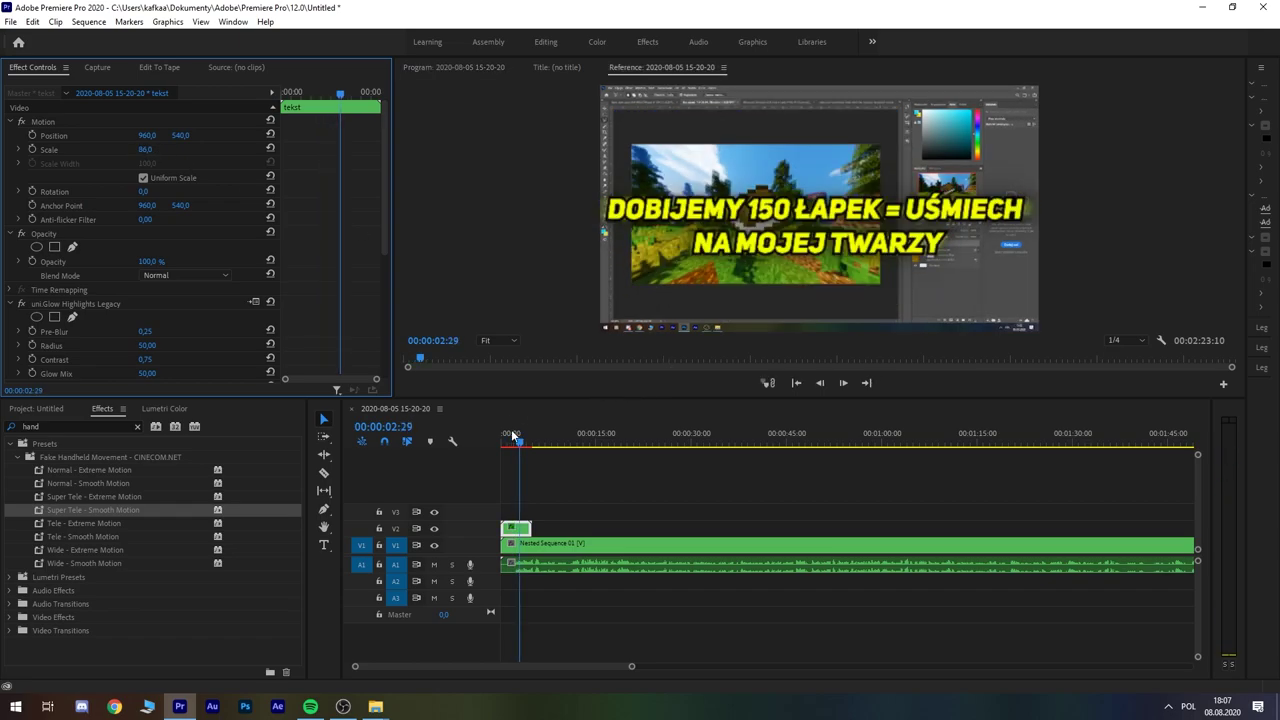
click(495, 439)
Step: Clear the Effects search and expand the FilmImpact.net Bounce Pack transitions
scroll(600, 653, up, 3)
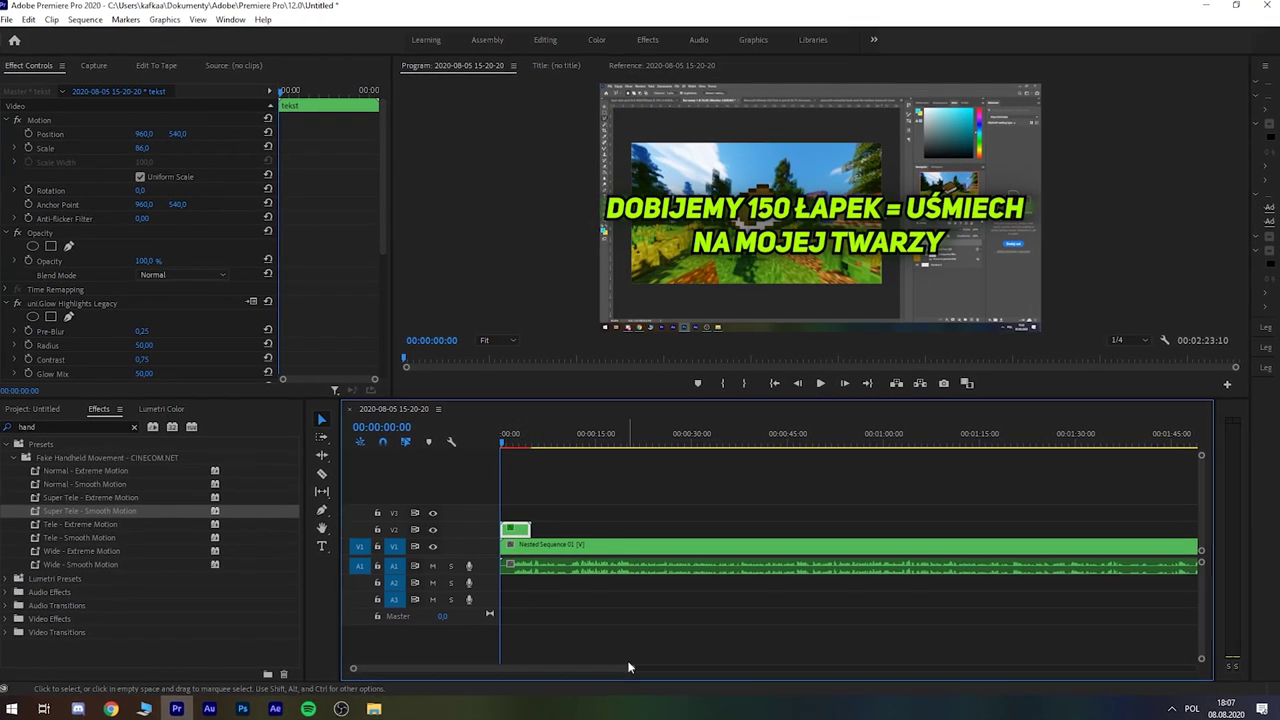
scroll(567, 667, up, 2)
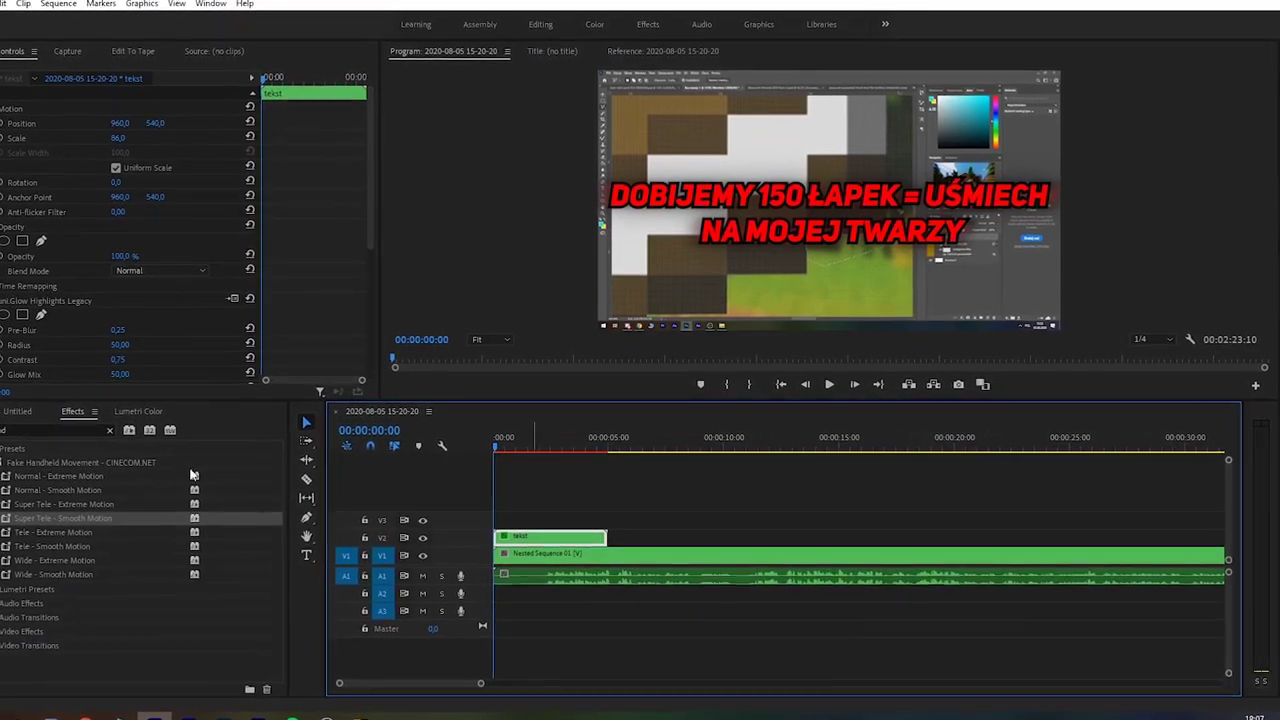
click(290, 416)
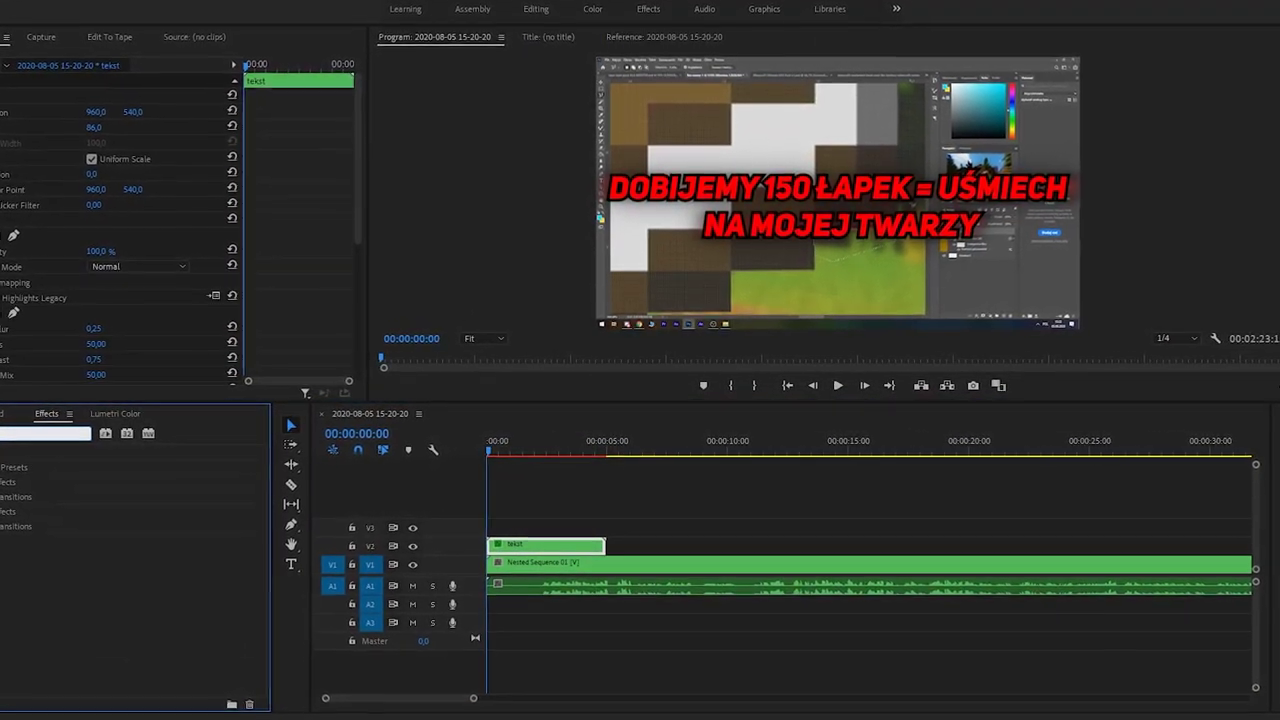
double_click(20, 577)
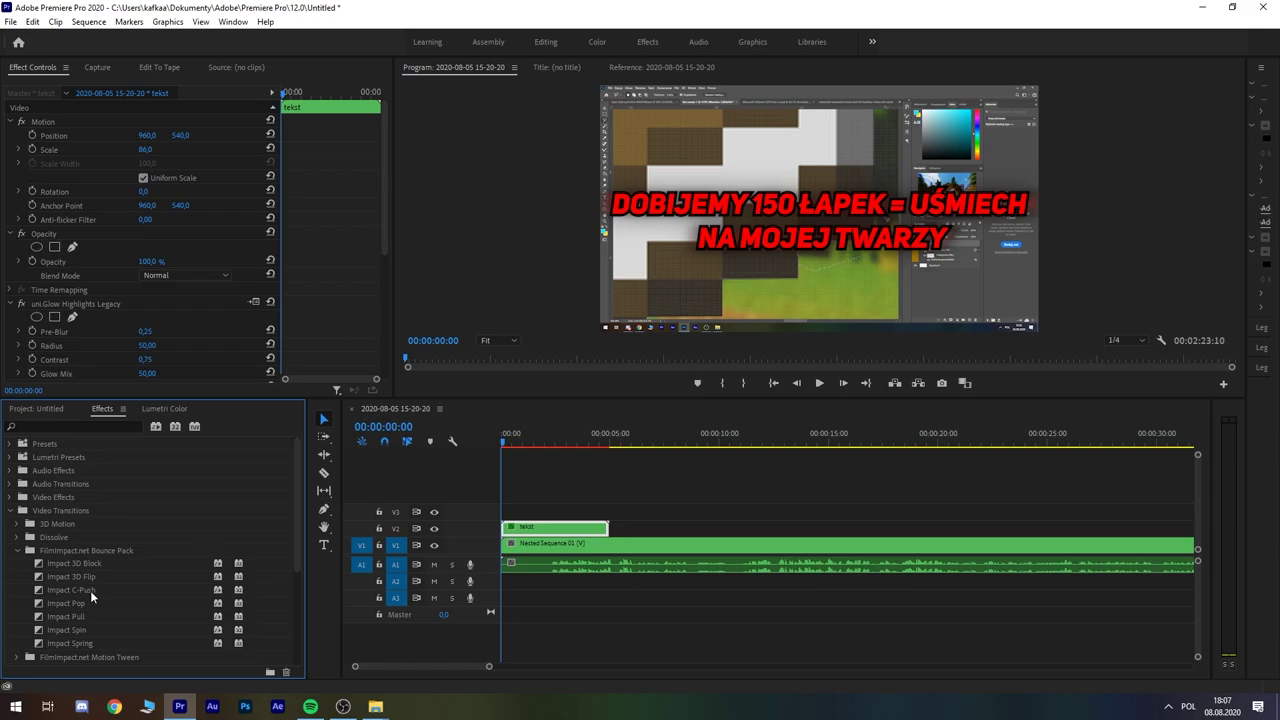
Step: Add Impact Pop to the end of the tekst clip and scrub through it
drag(66, 603, 600, 527)
drag(589, 454, 606, 458)
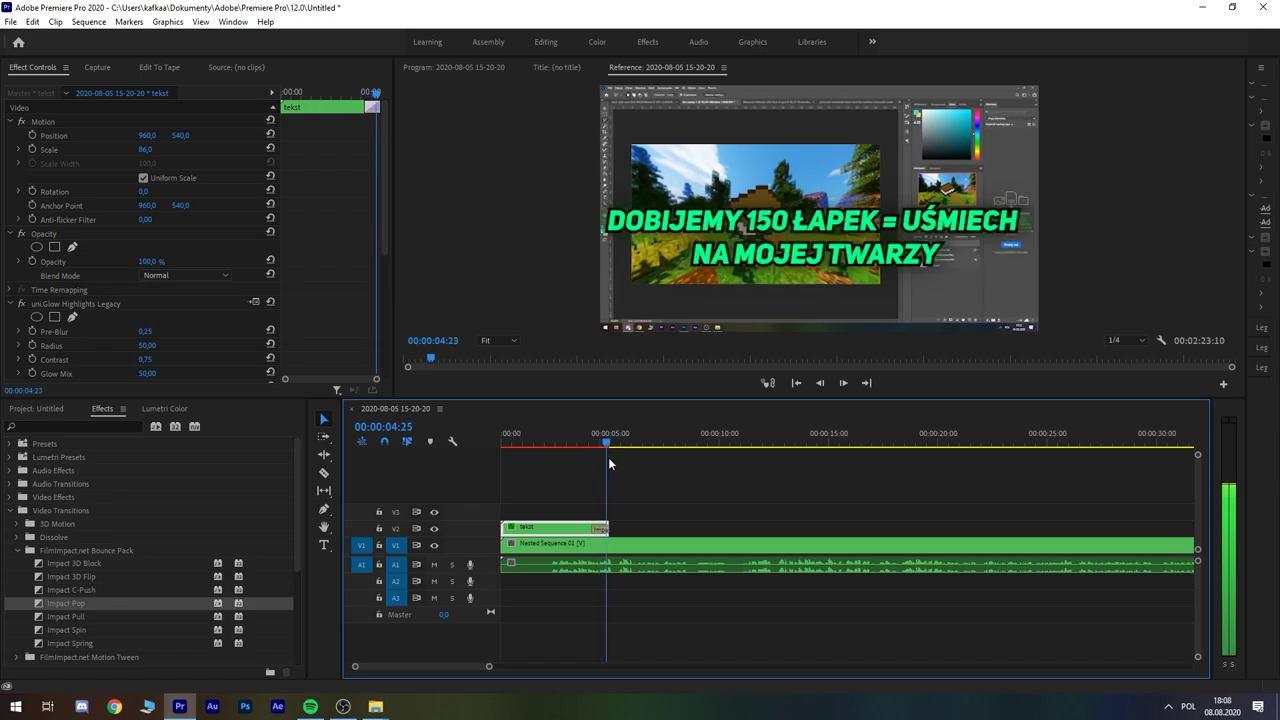
drag(606, 462, 604, 440)
Step: Set Impact Pop's type to Bounce with 14 bounces and scrub to review it
click(599, 528)
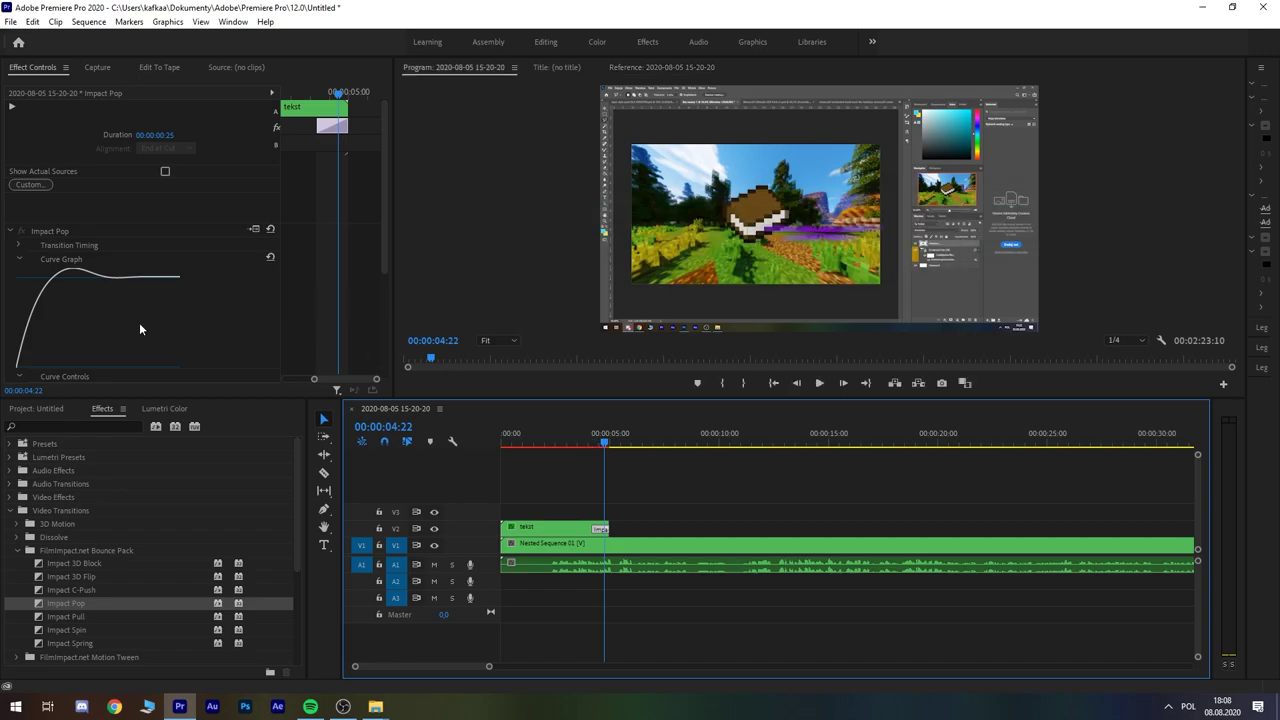
scroll(180, 325, down, 1)
click(176, 310)
click(184, 322)
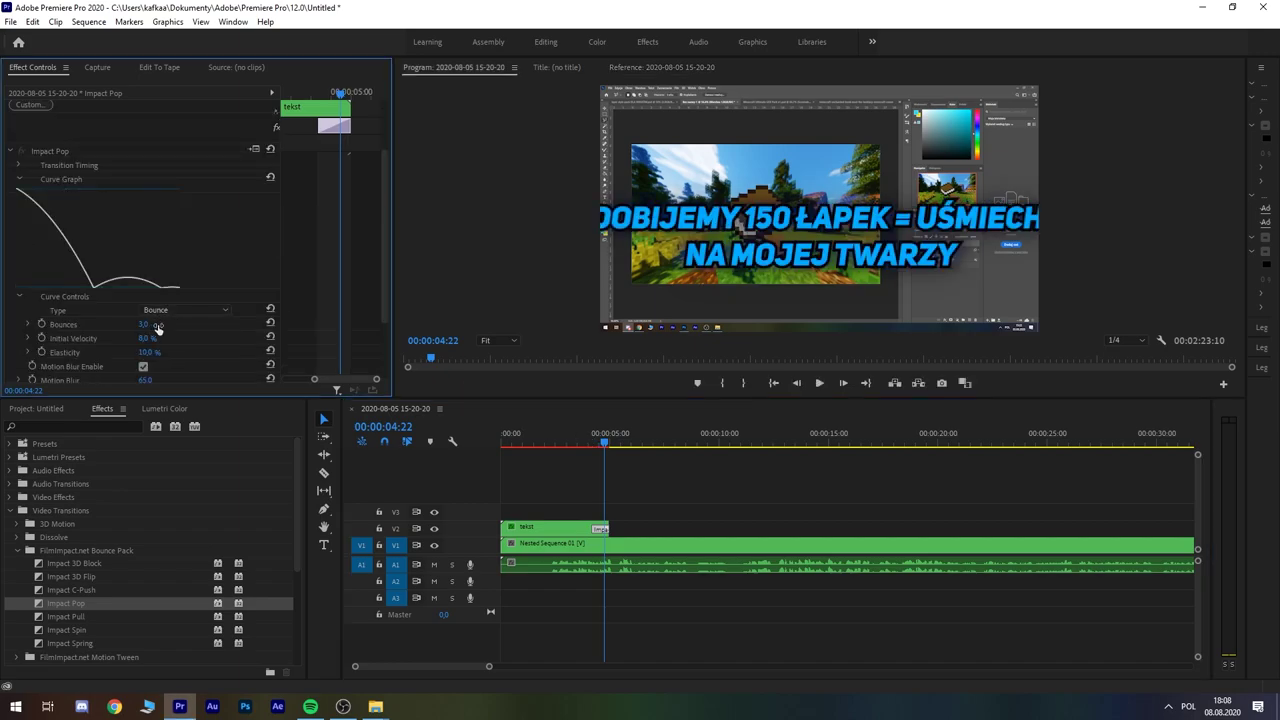
mouse_move(145, 324)
mouse_down()
mouse_move(190, 338)
mouse_move(190, 352)
mouse_up()
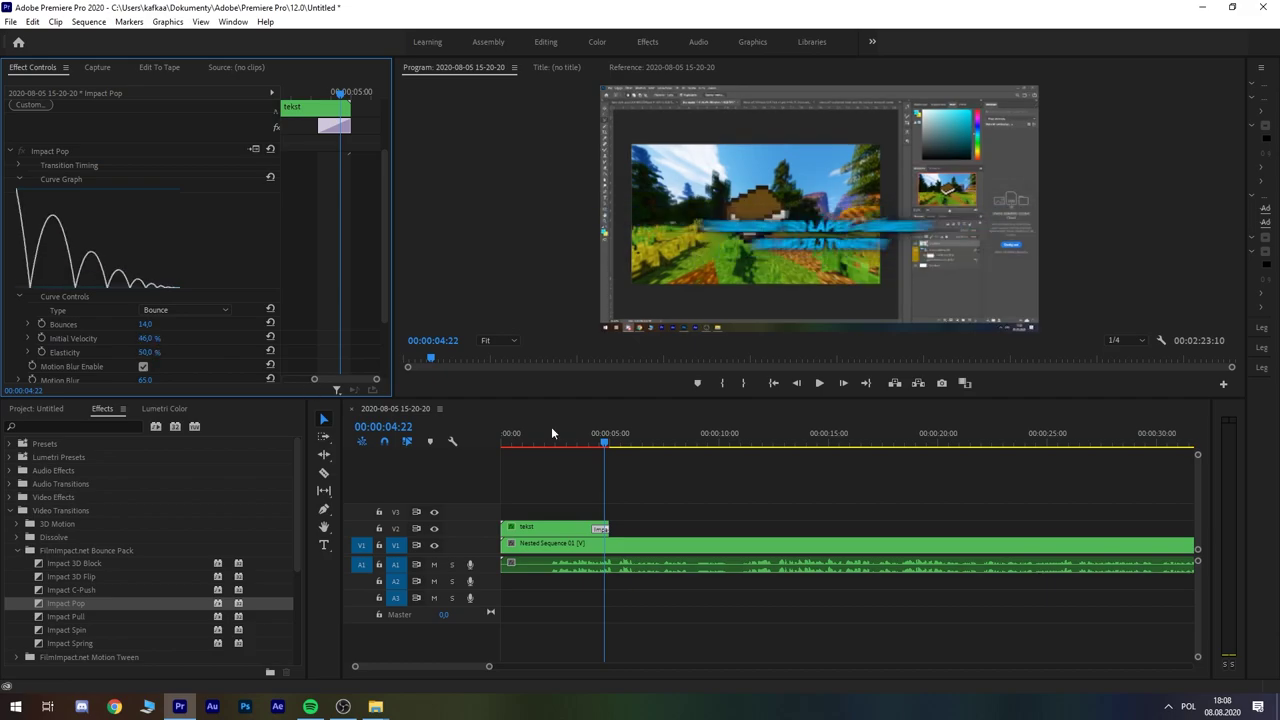
click(560, 460)
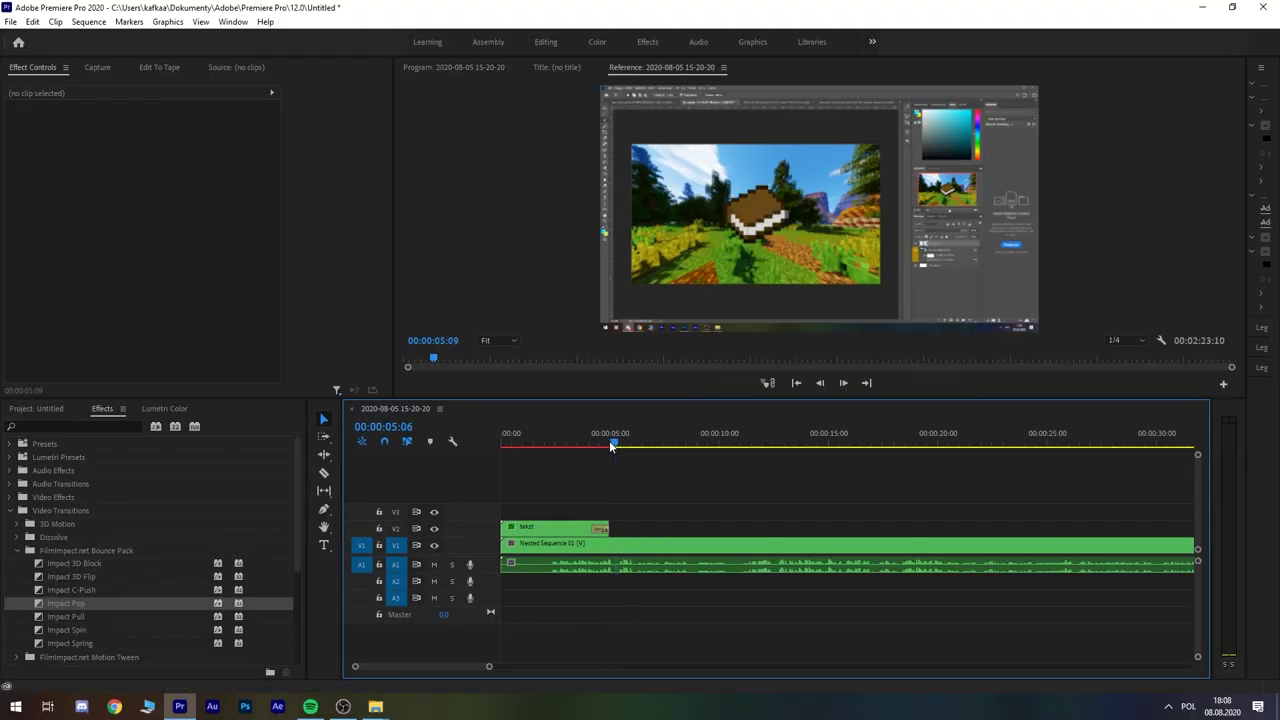
drag(598, 448, 598, 454)
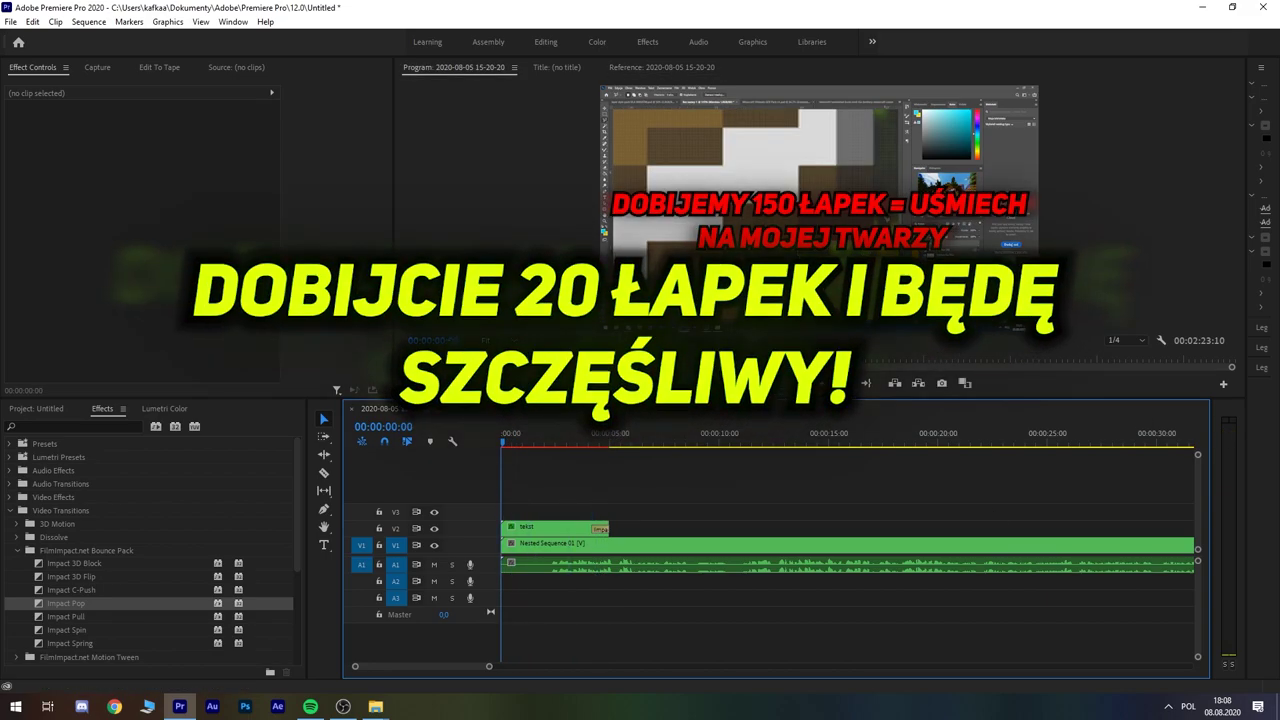
click(35, 408)
Step: Place the Slot Machine sound on A2 and trim its end shorter
drag(57, 567, 521, 588)
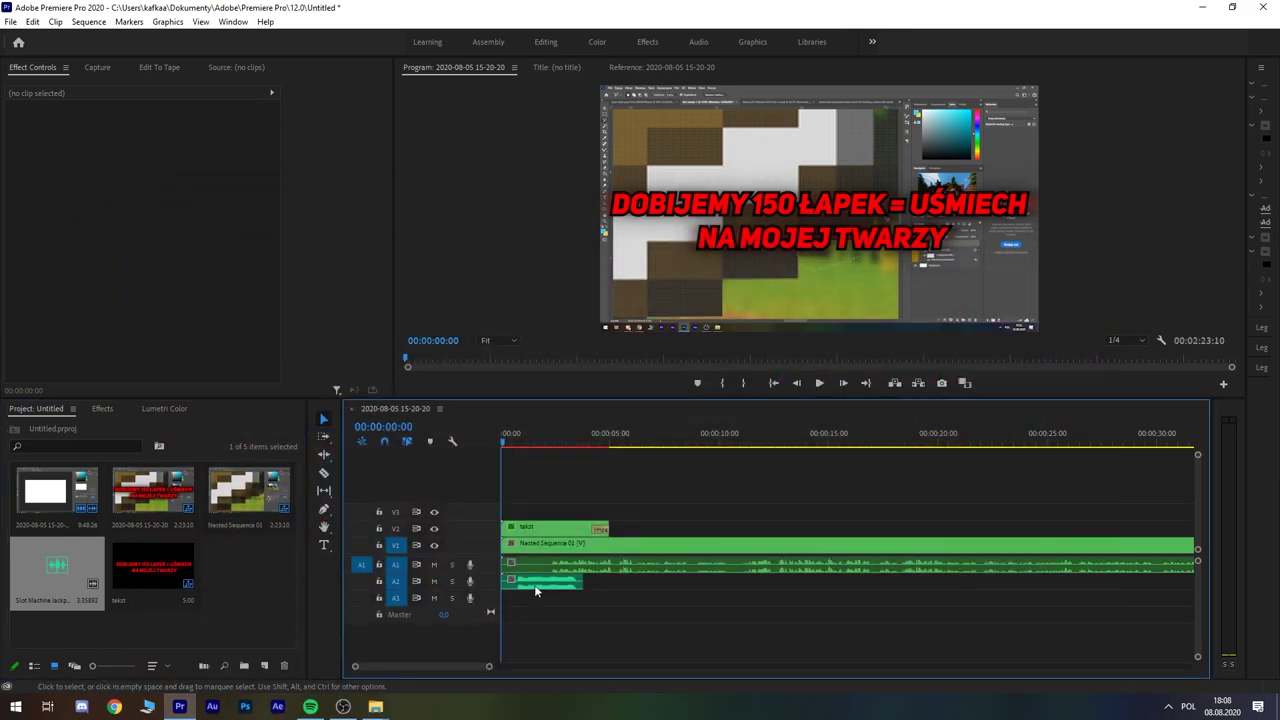
key(v)
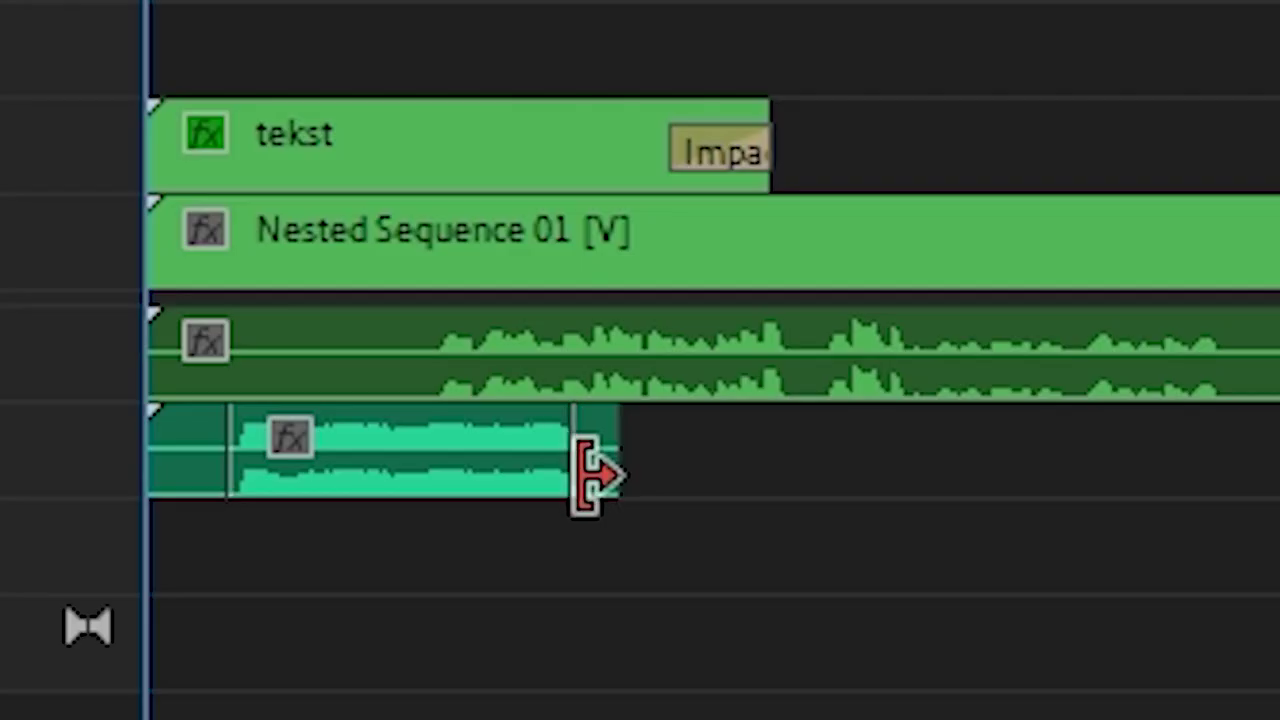
mouse_move(582, 581)
mouse_down()
mouse_move(529, 584)
mouse_move(604, 614)
mouse_move(505, 580)
mouse_up()
click(516, 596)
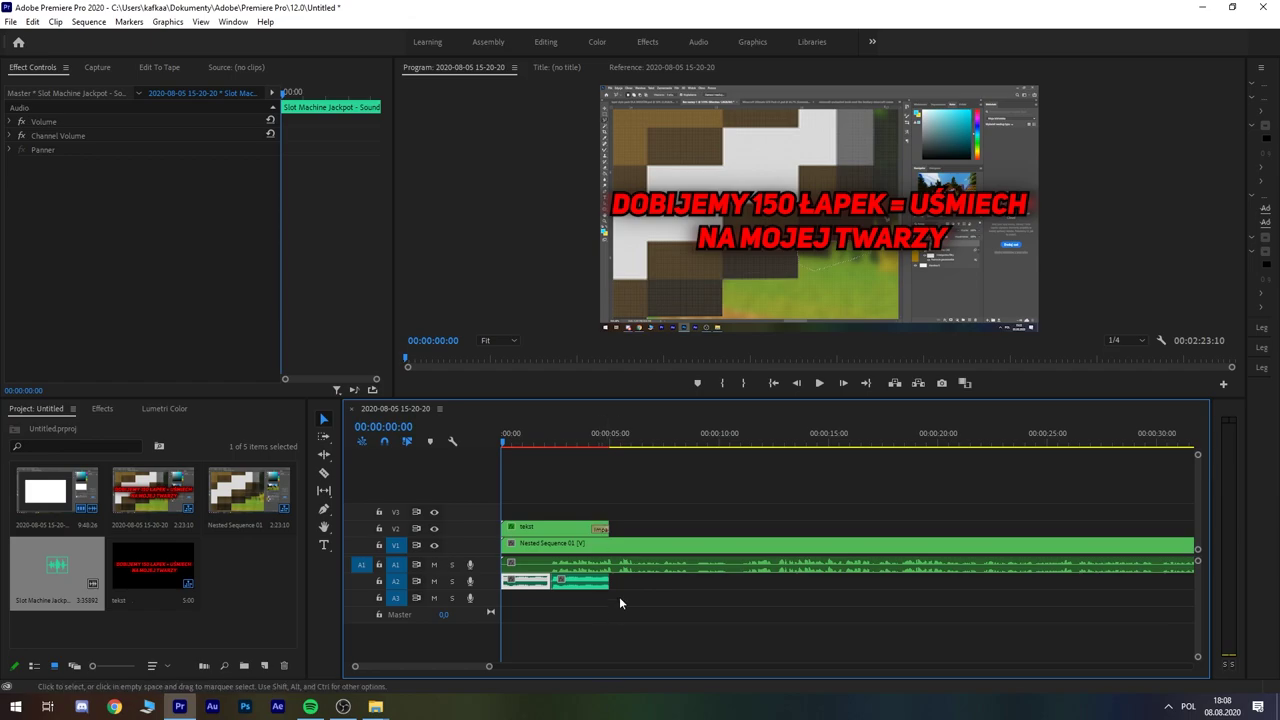
Step: Nest the A2 audio into a sequence named 'dźwięk'
right_click(505, 580)
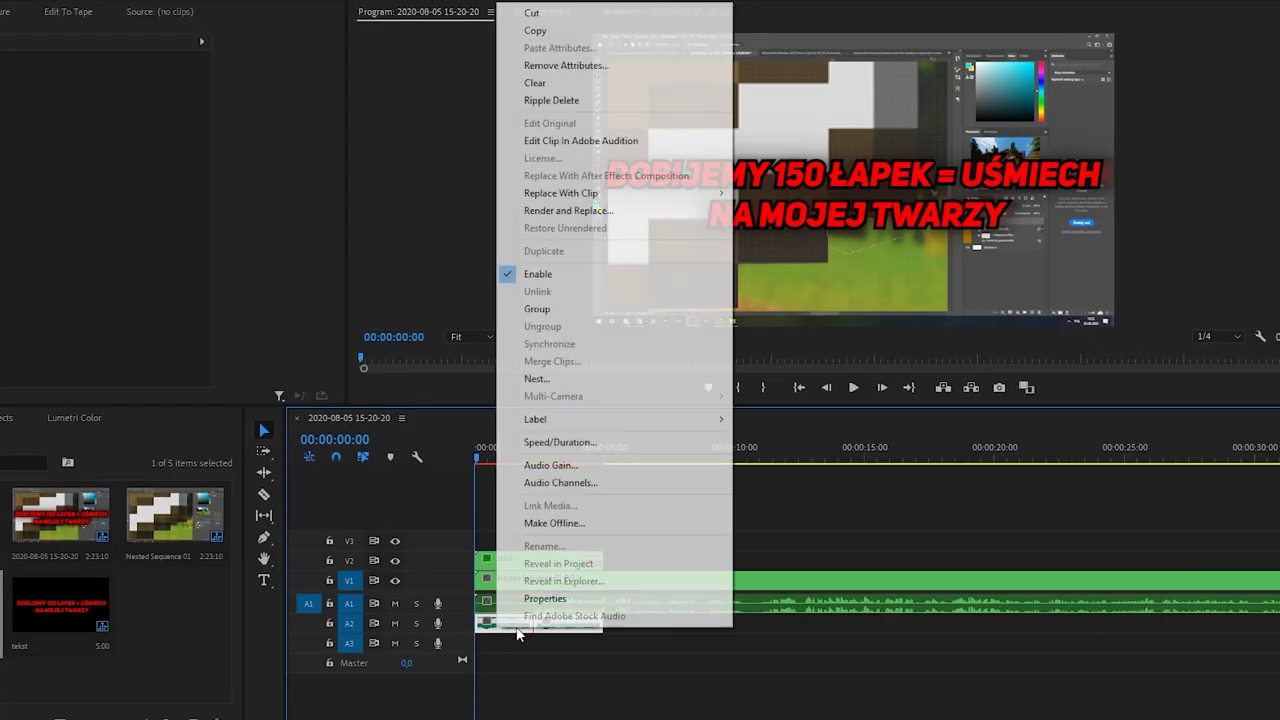
click(612, 380)
text(d)
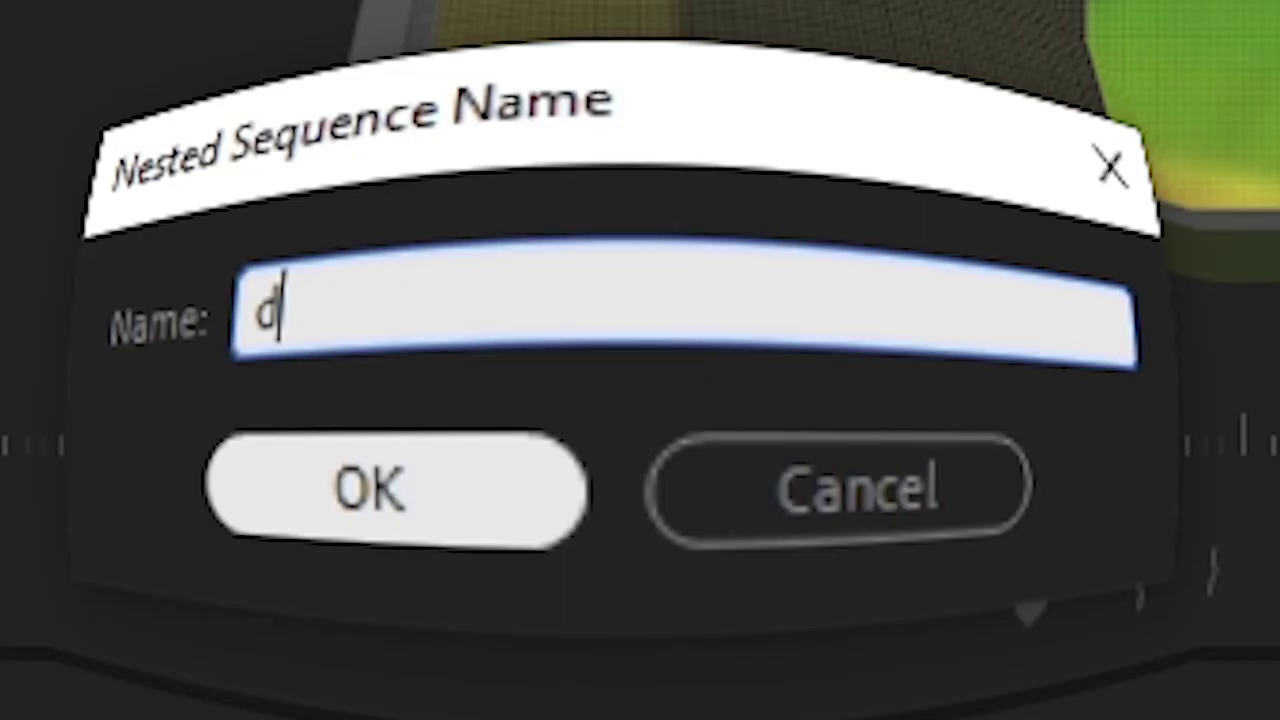
text(źwięk)
key(Return)
Step: Reduce the dźwięk clip's audio gain by 18 dB and play it back
right_click(556, 588)
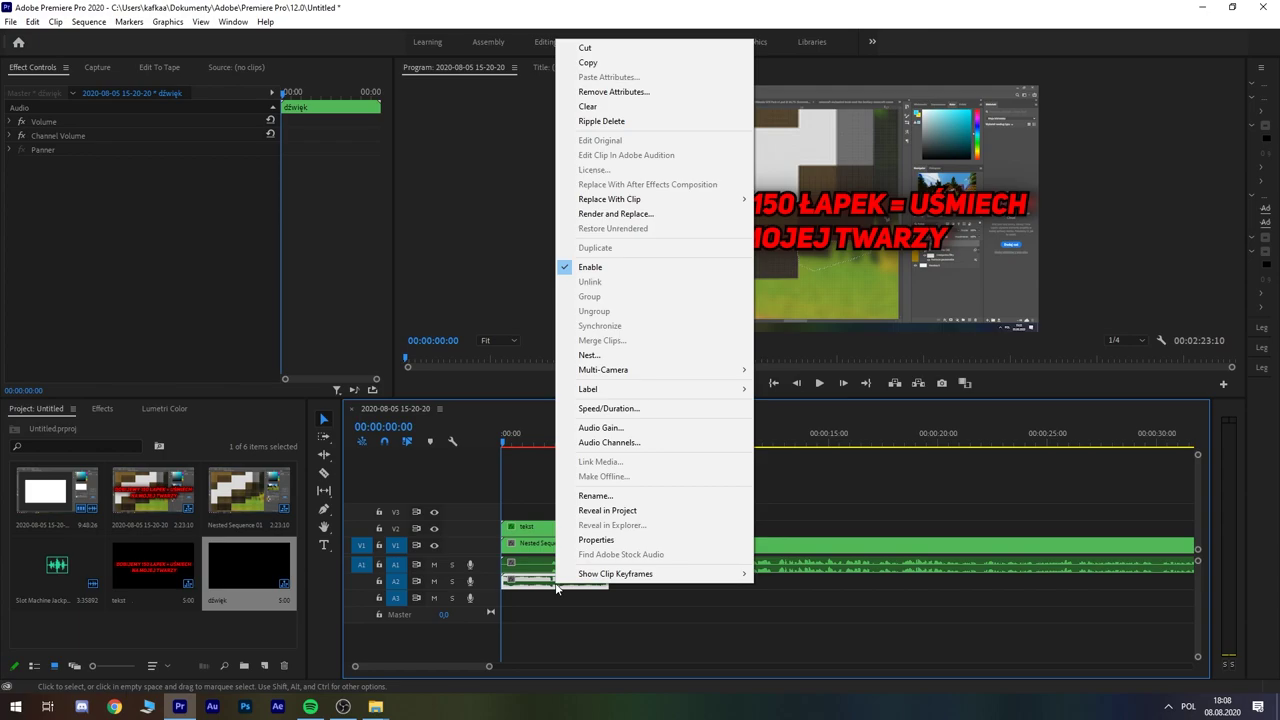
click(600, 428)
text(-18)
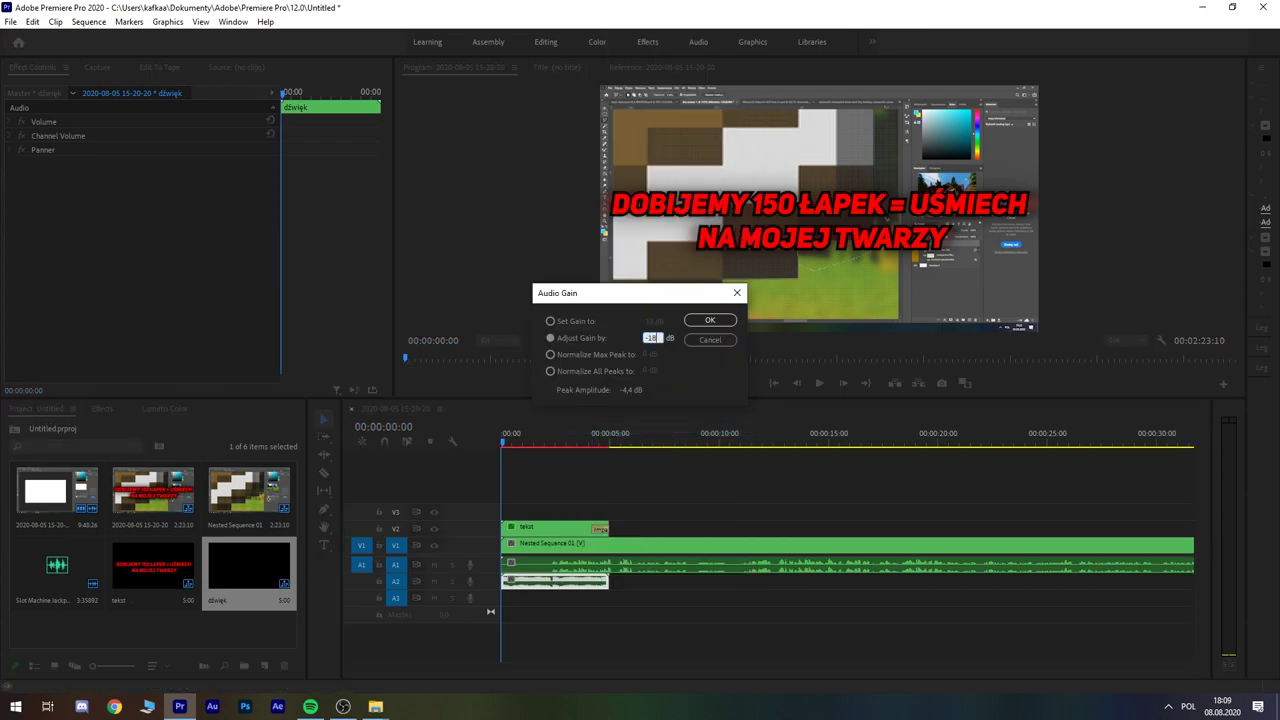
key(Return)
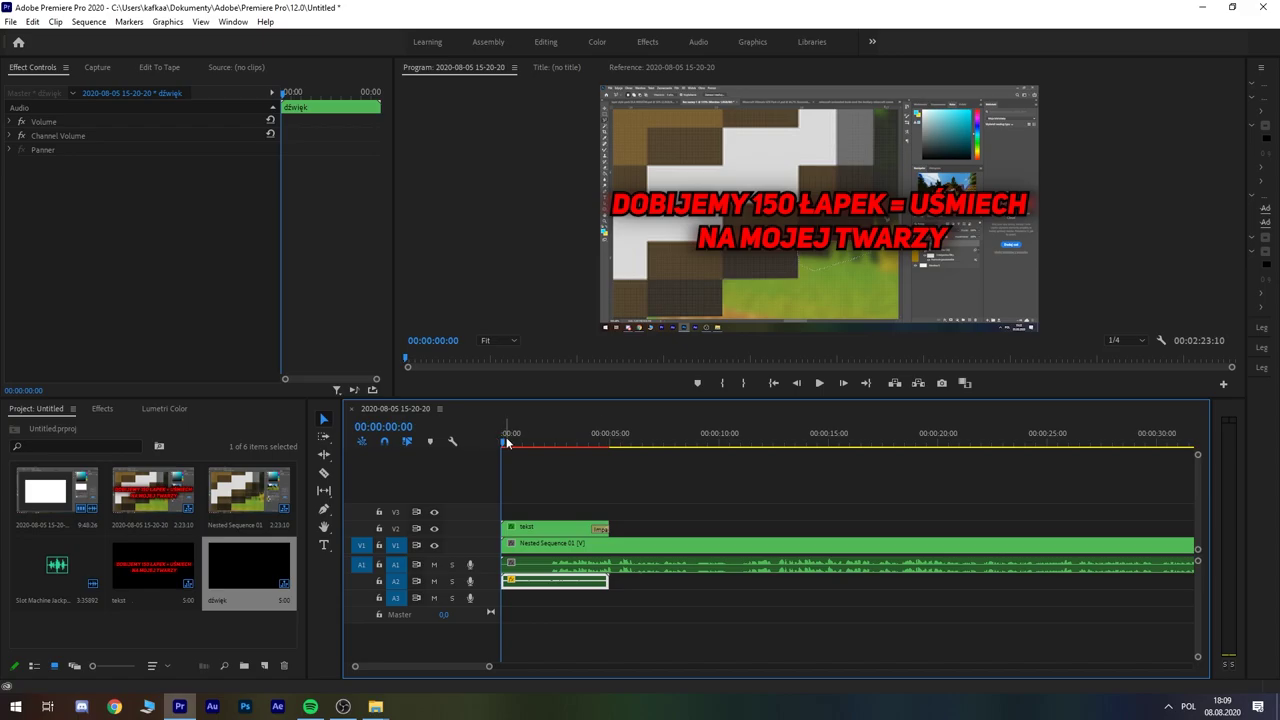
key(space)
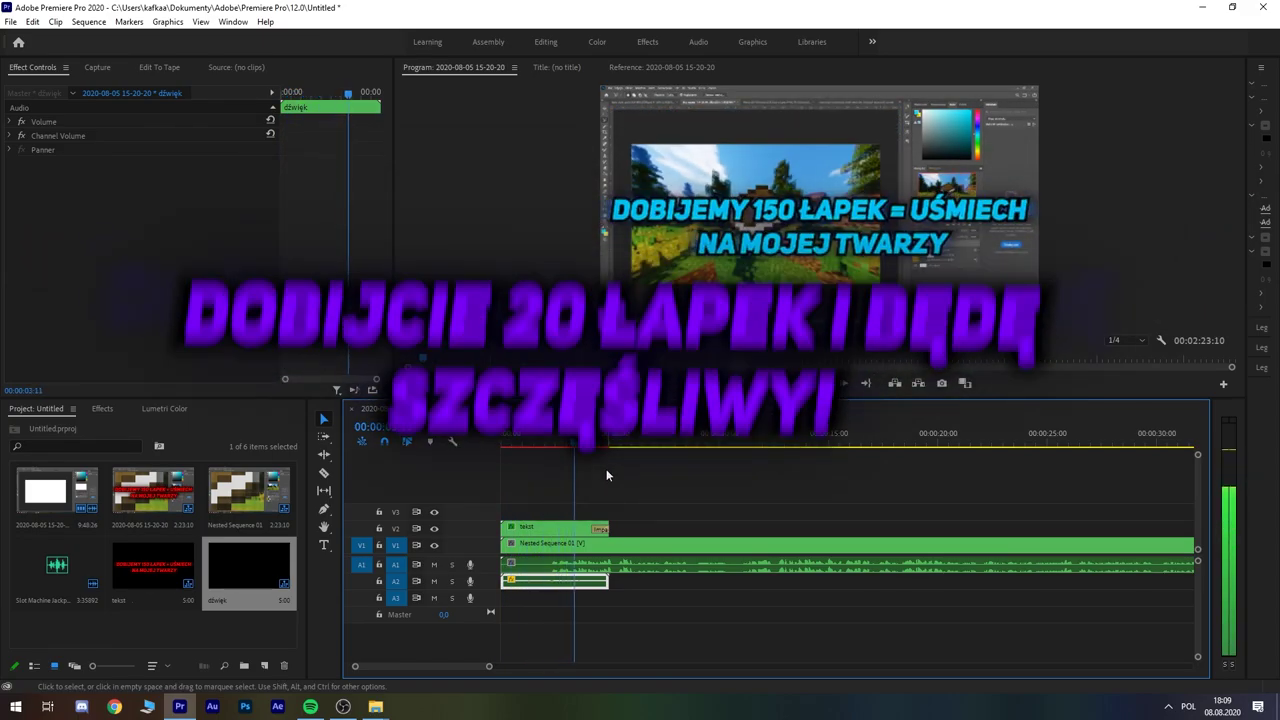
click(608, 438)
Step: Move the tekst and dźwięk clips together slightly later in the timeline
key(Left)
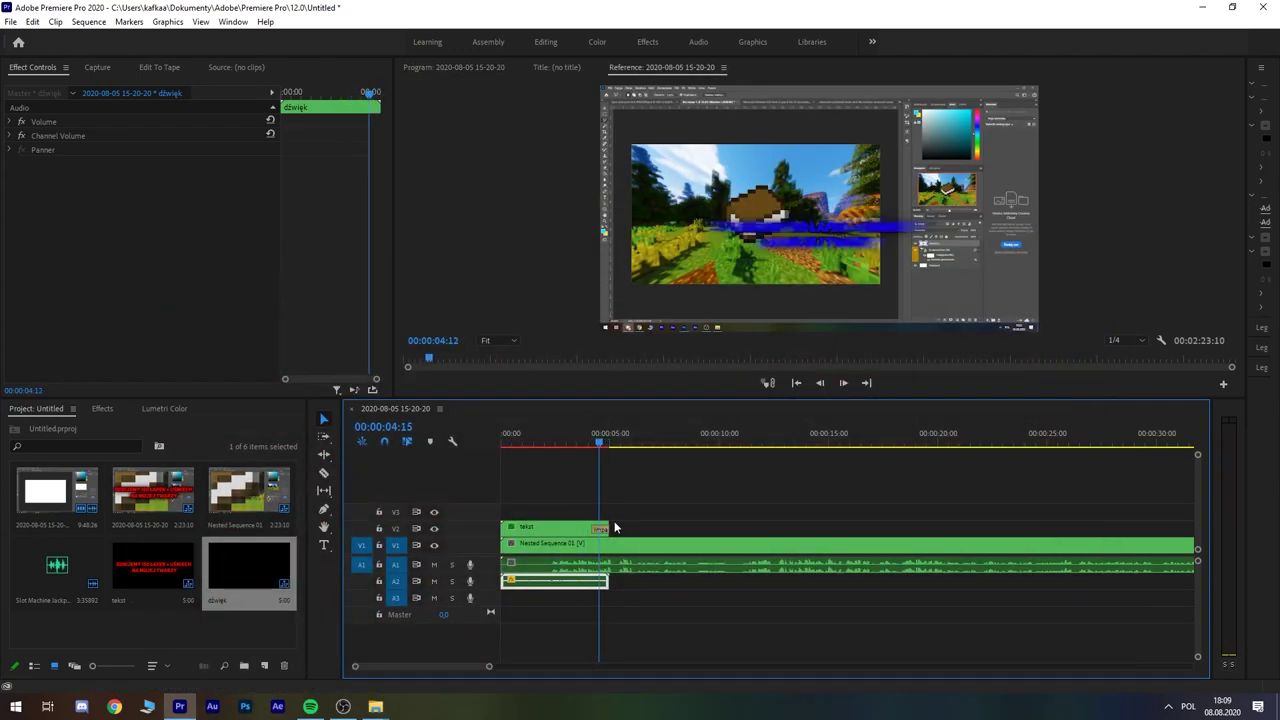
drag(592, 442, 580, 443)
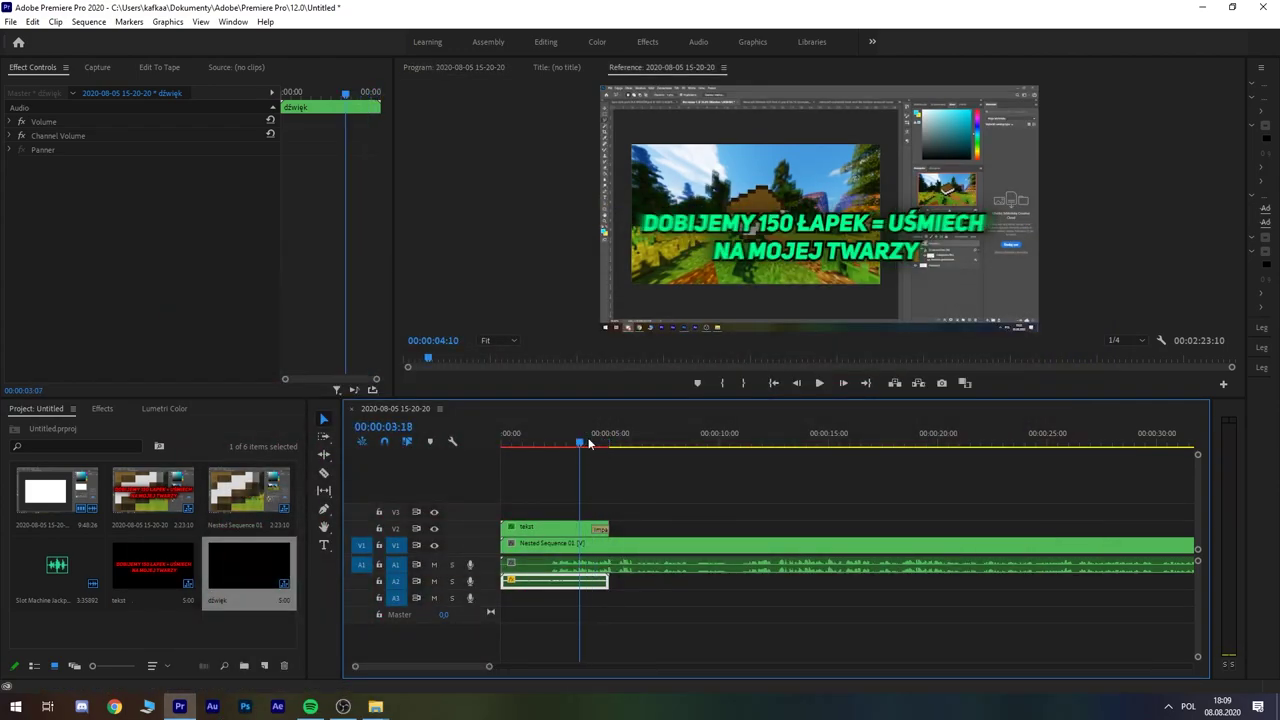
key(Left)
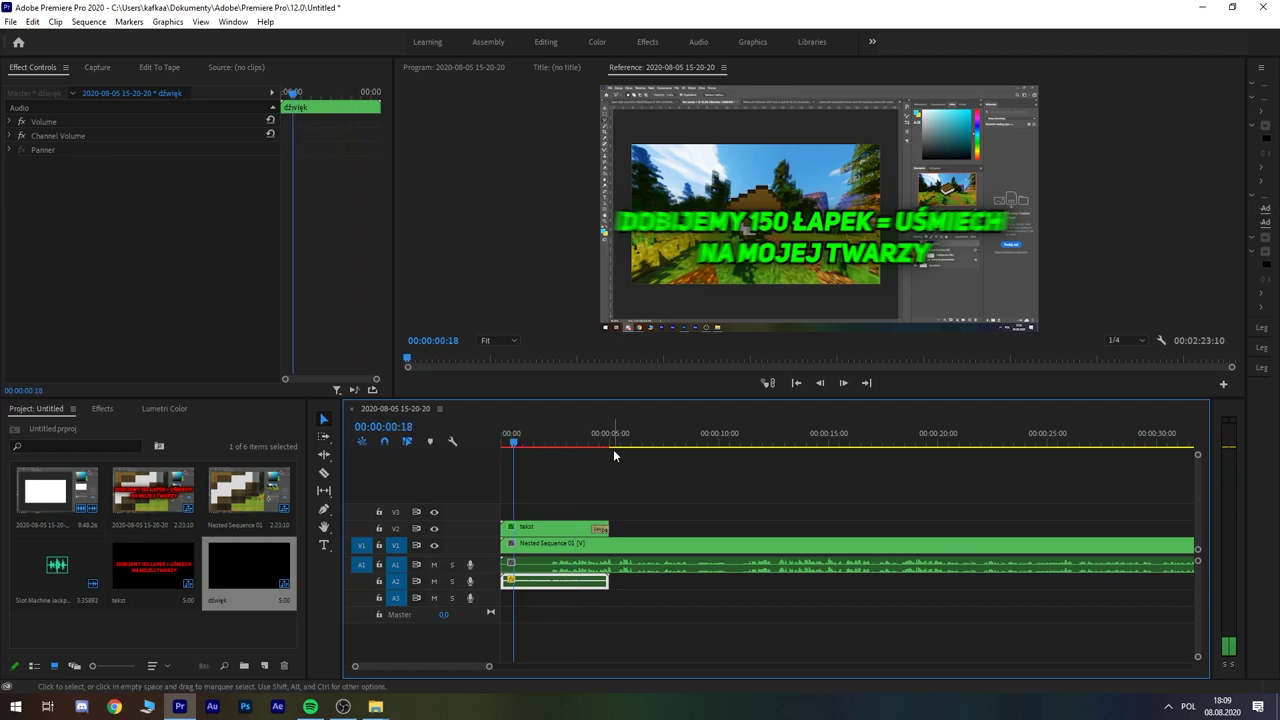
click(613, 449)
click(497, 441)
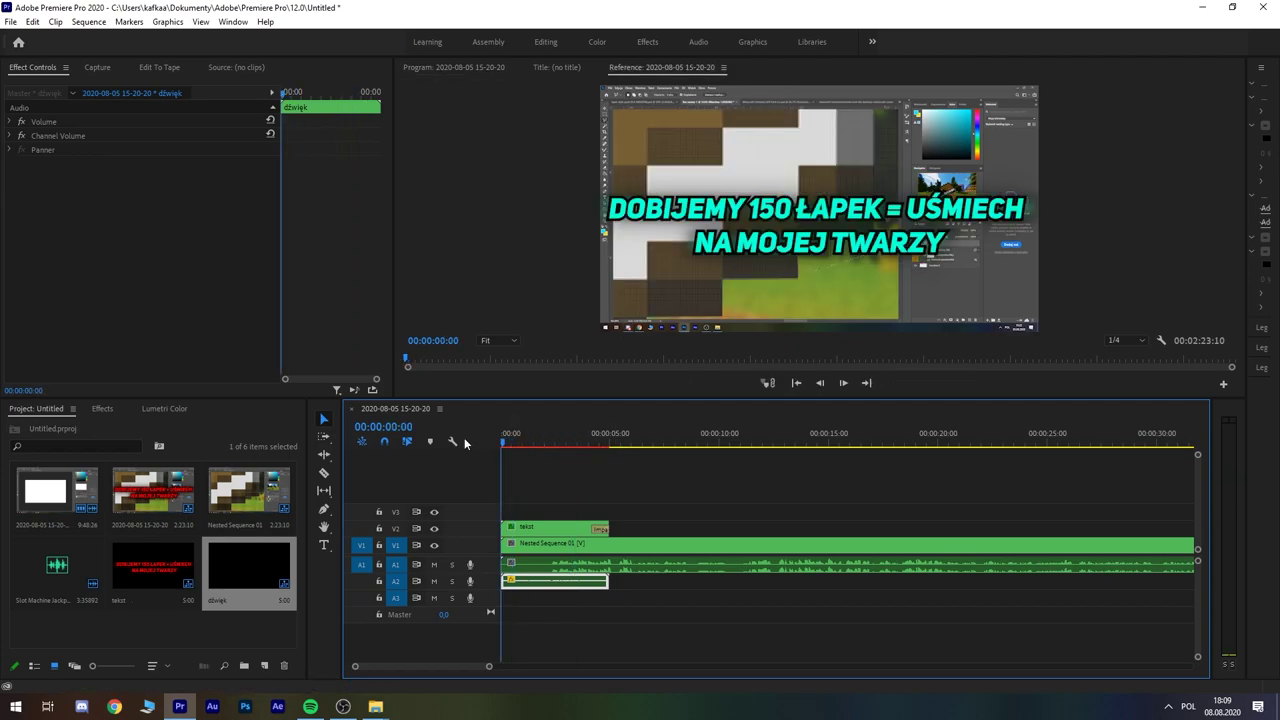
mouse_move(599, 497)
mouse_down()
mouse_move(563, 530)
mouse_move(590, 530)
mouse_up()
drag(578, 578, 601, 589)
click(604, 492)
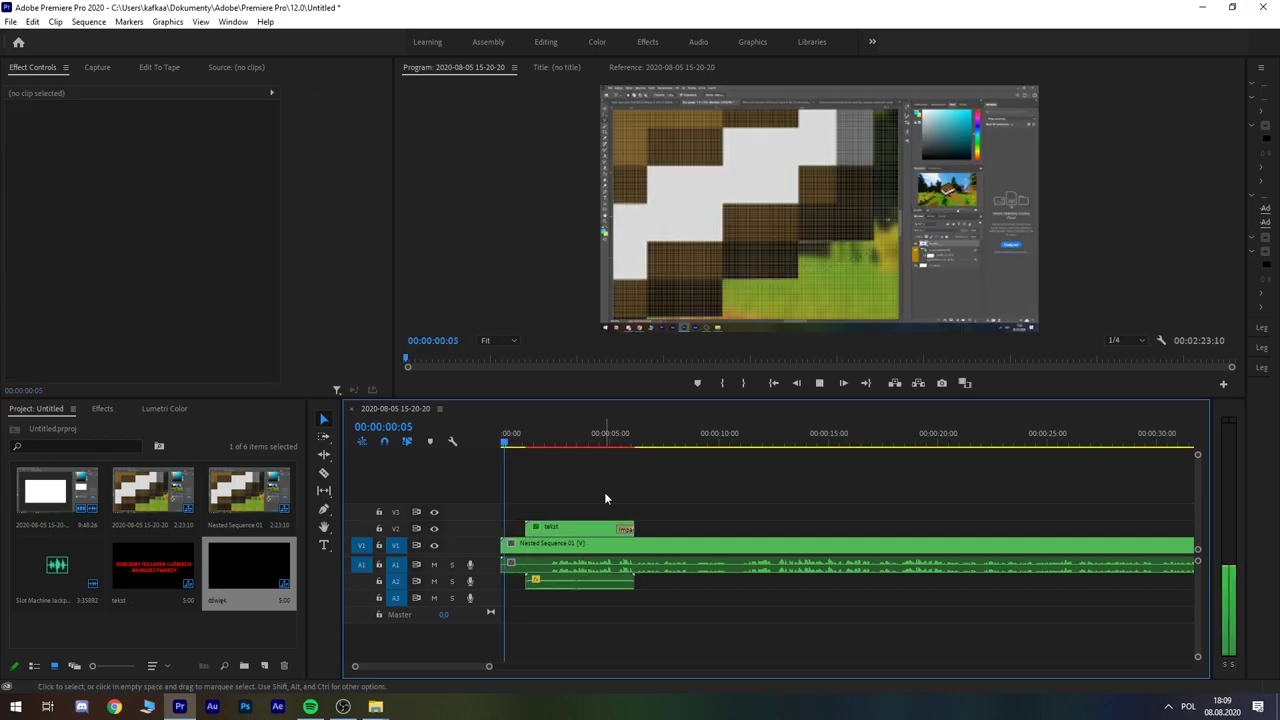
Step: Add the Impact C-Push transition to the start of tekst and play it back
key(space)
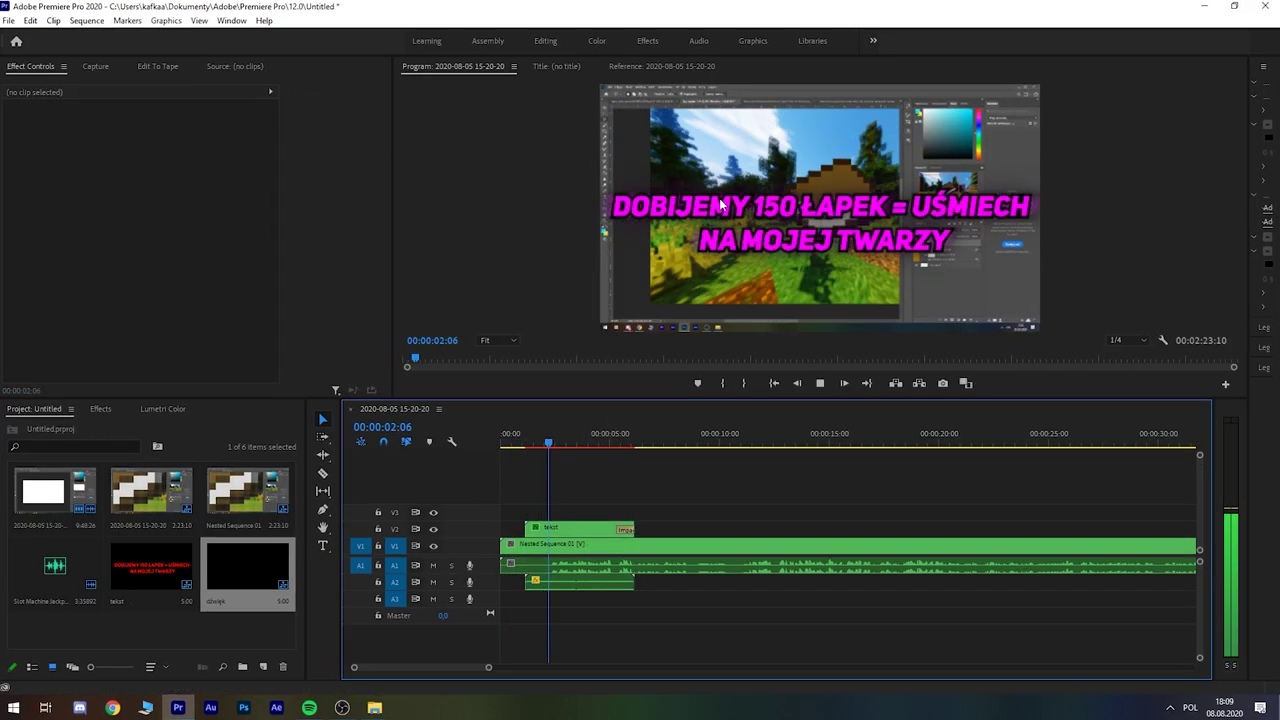
click(531, 446)
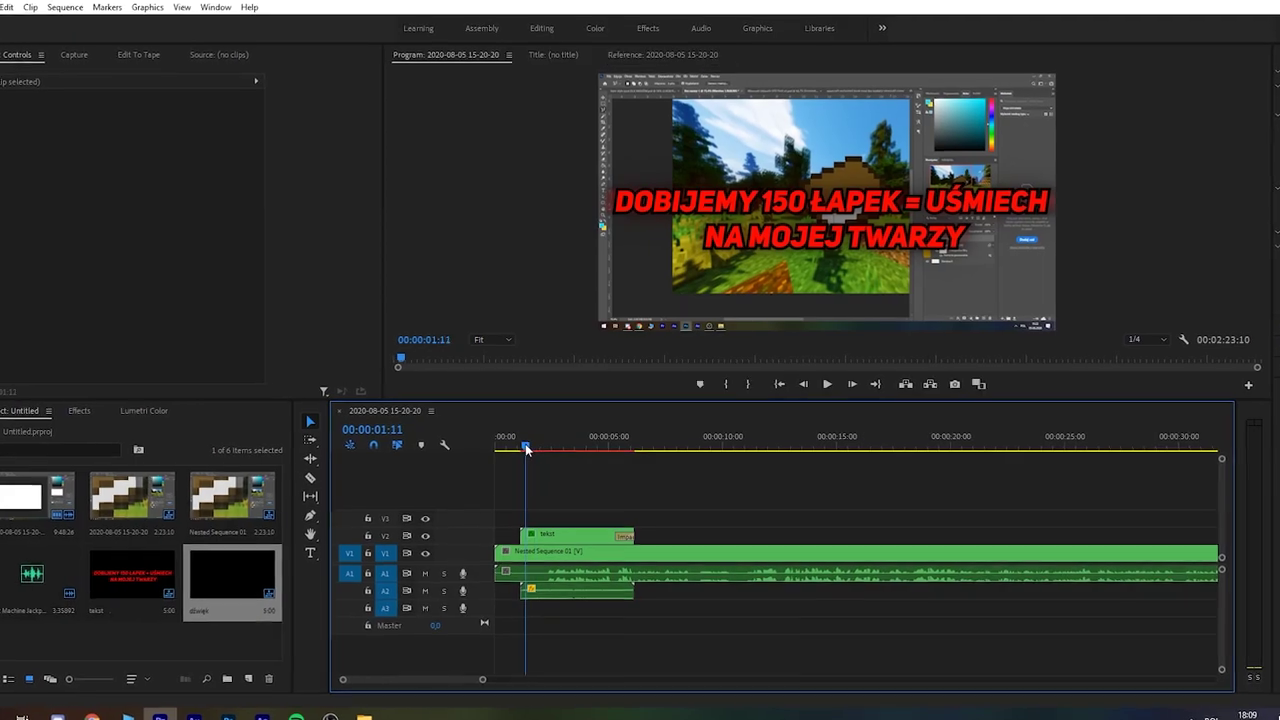
drag(527, 449, 517, 449)
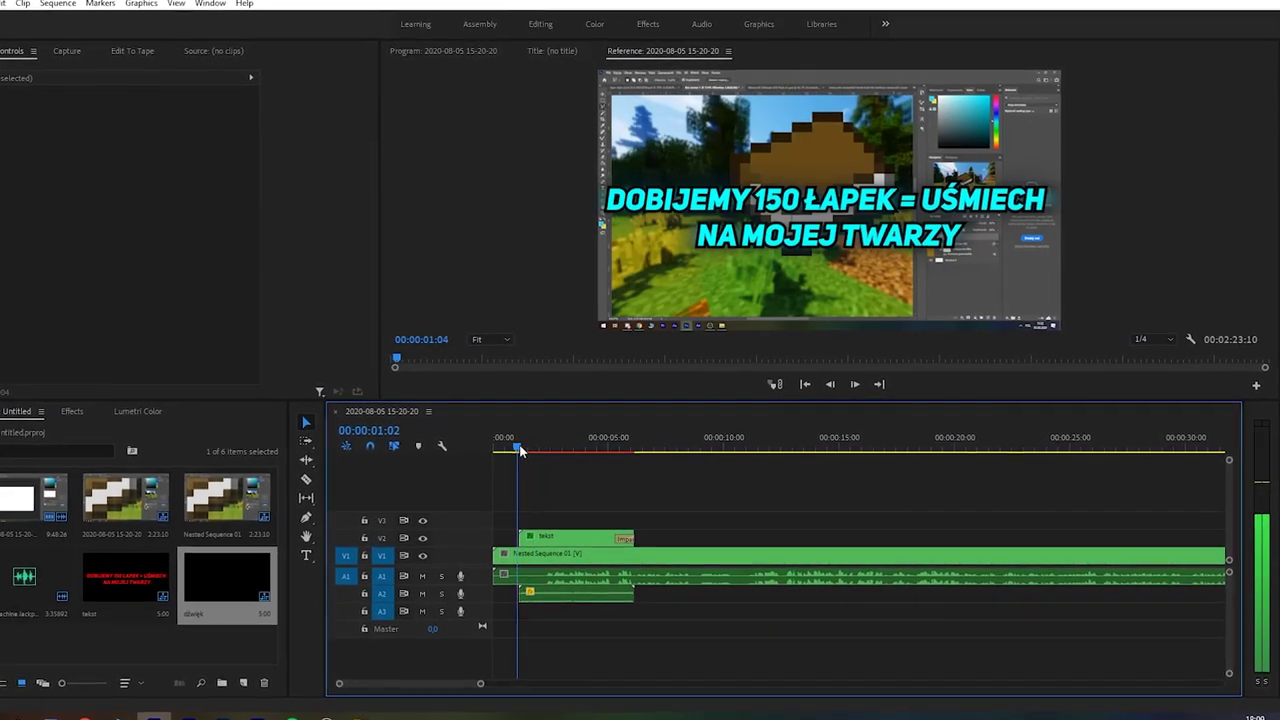
click(79, 410)
drag(17, 612, 528, 547)
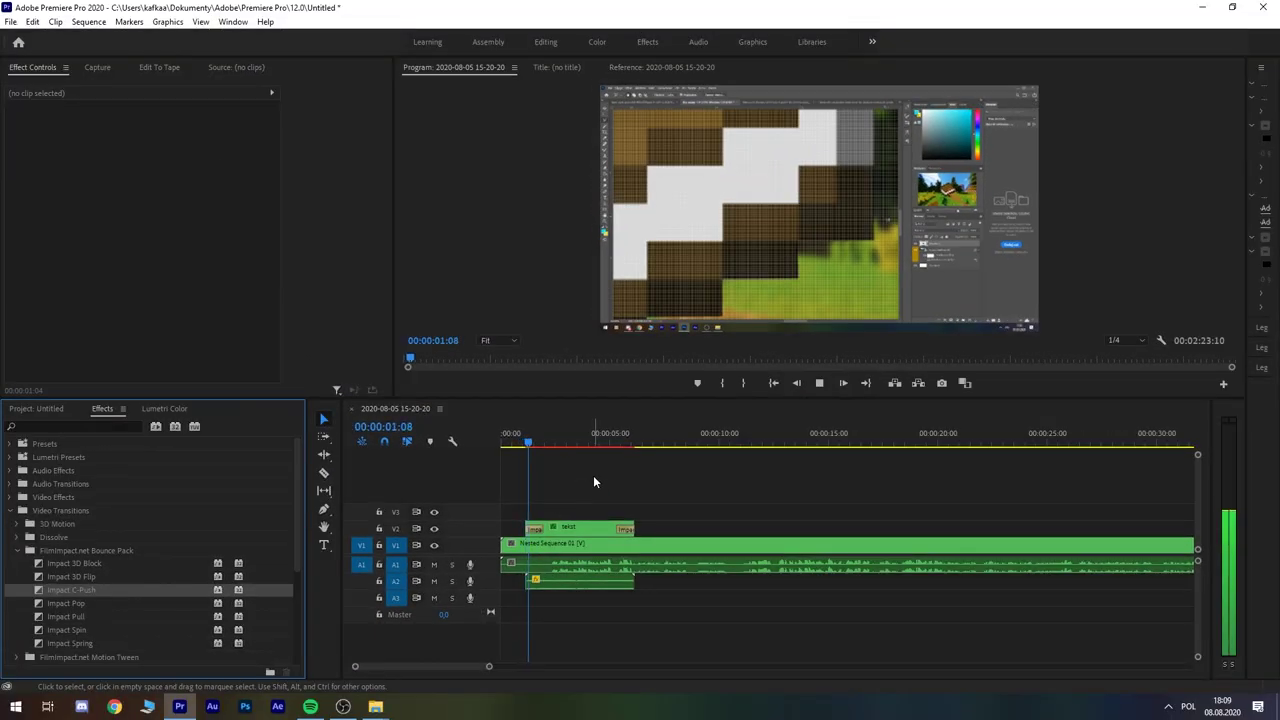
key(space)
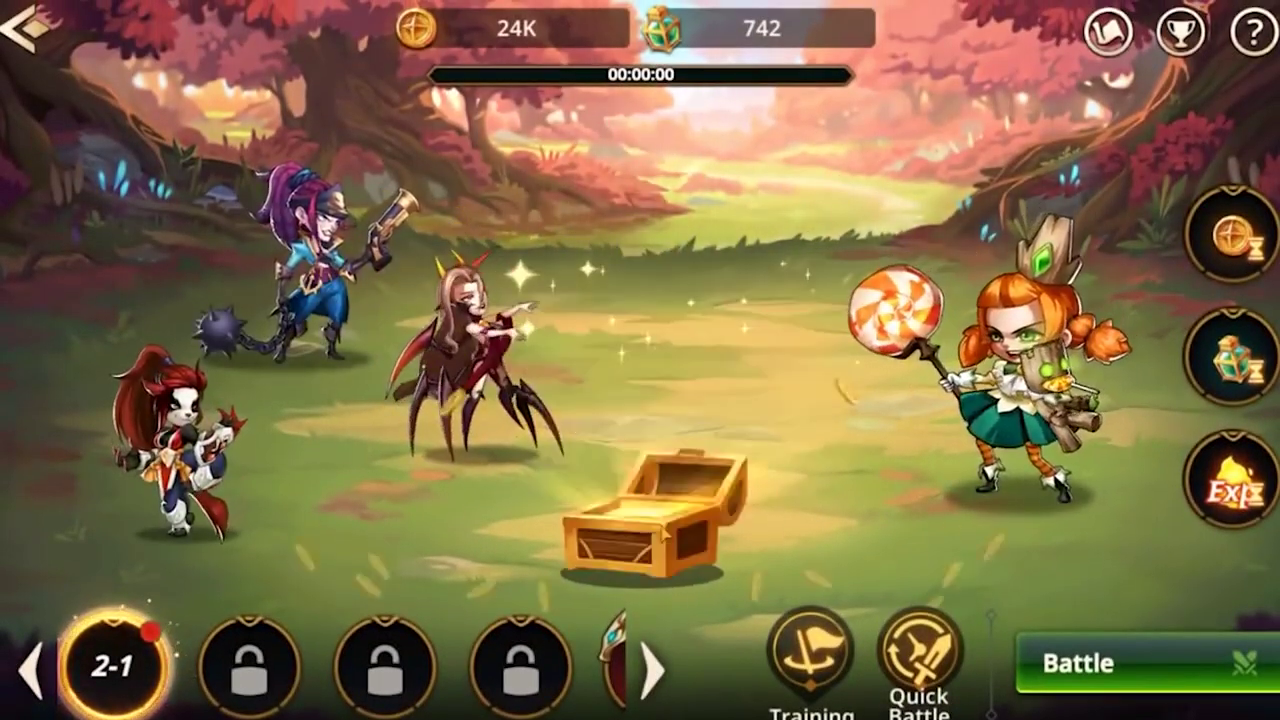
Step: Click in the timeline to begin removing the tekst and dźwięk clips
click(703, 459)
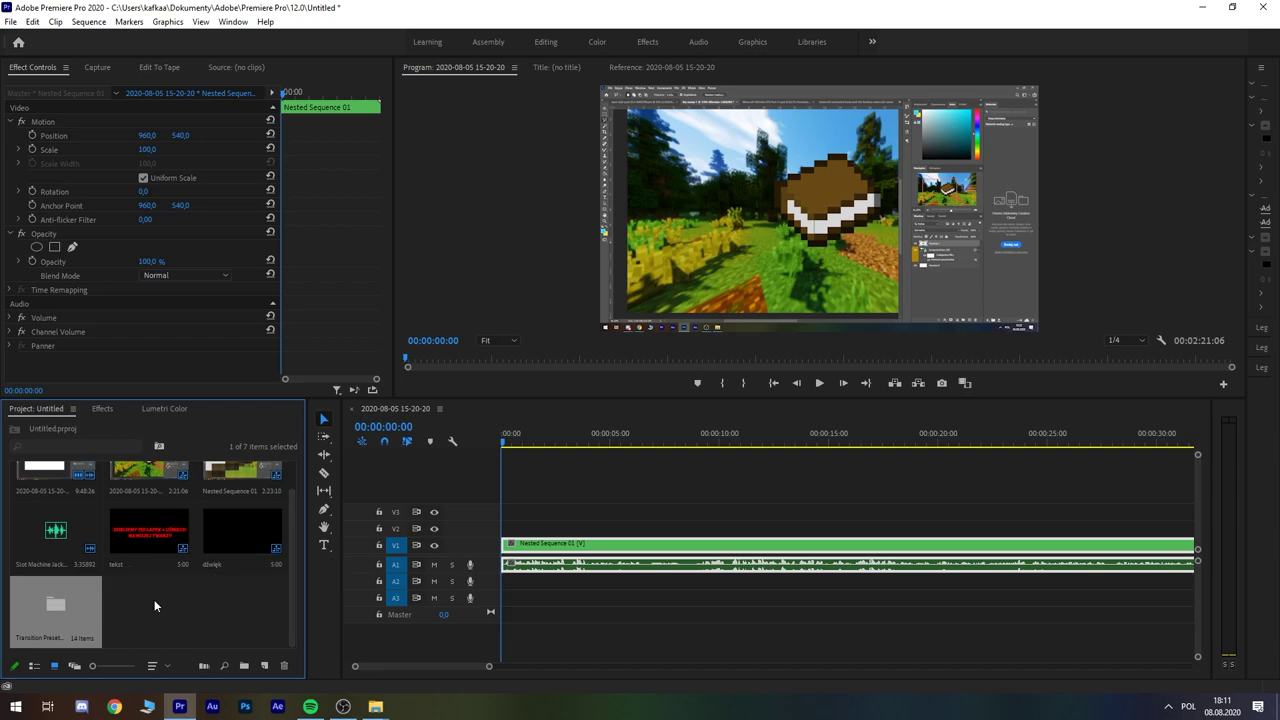
Step: Save the project, open the 02 Bounce out preset from 03. Bounce, and select all its clips
double_click(58, 606)
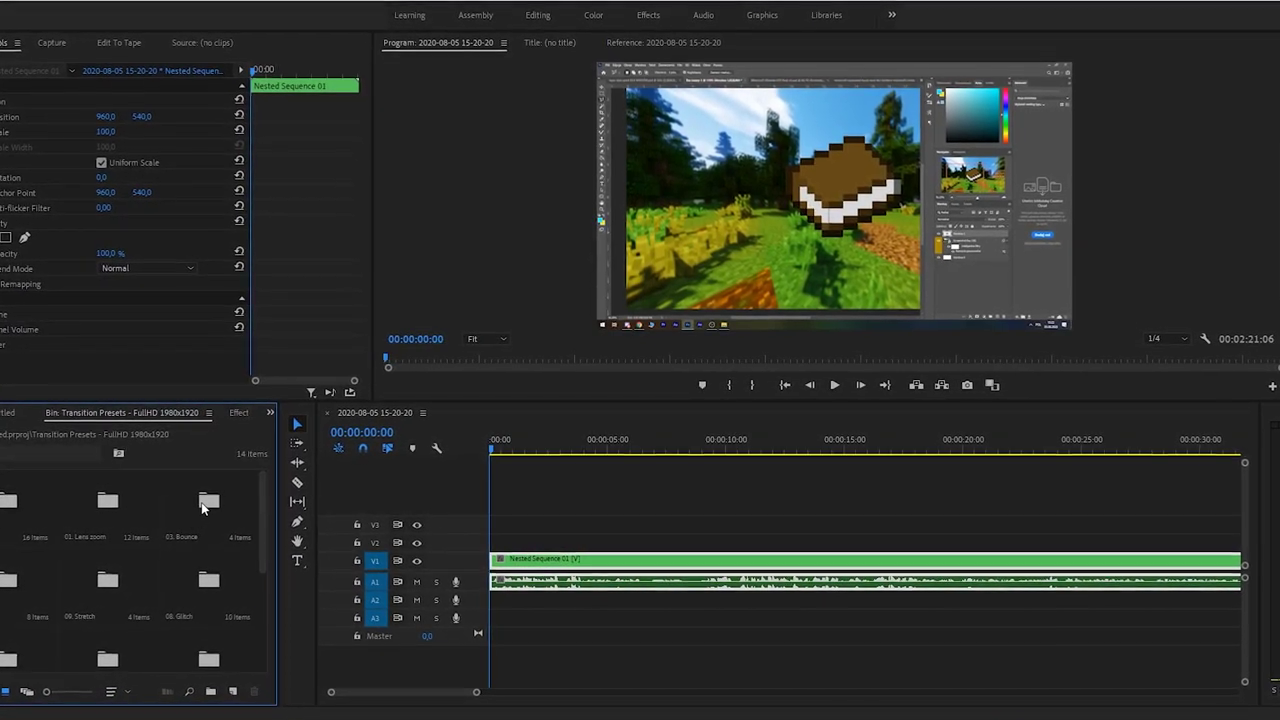
key(ctrl+s)
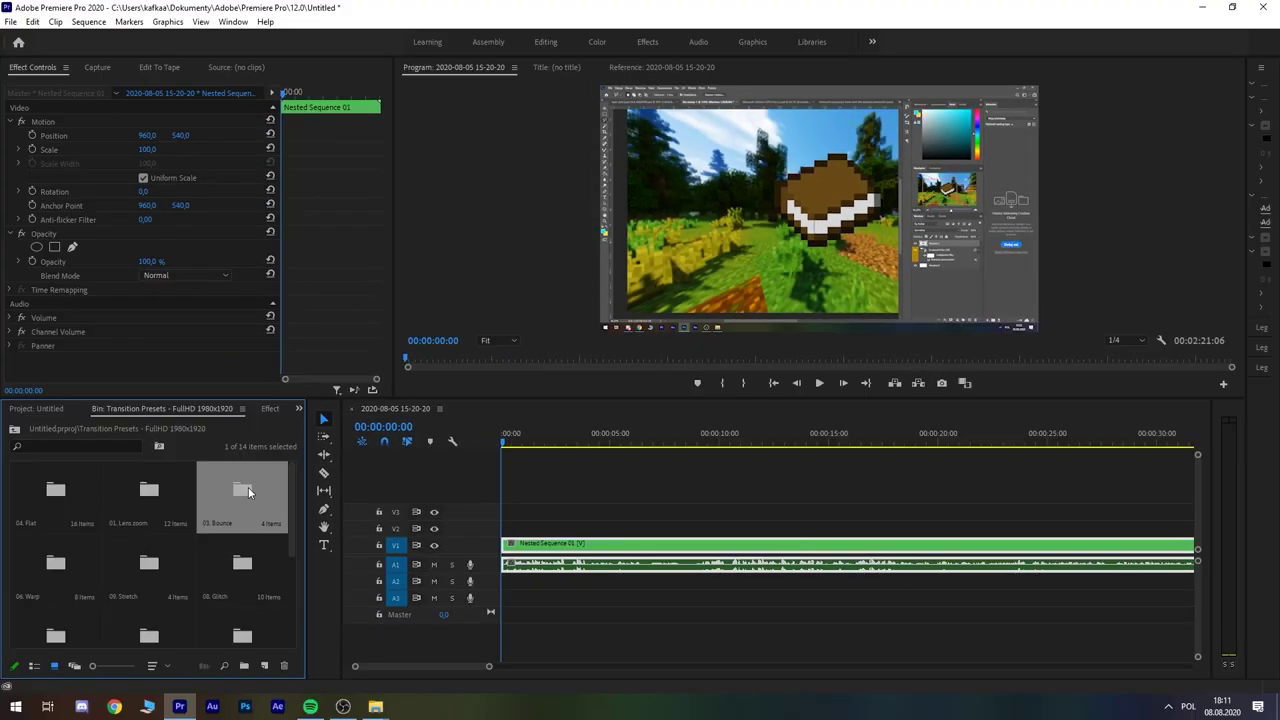
double_click(248, 487)
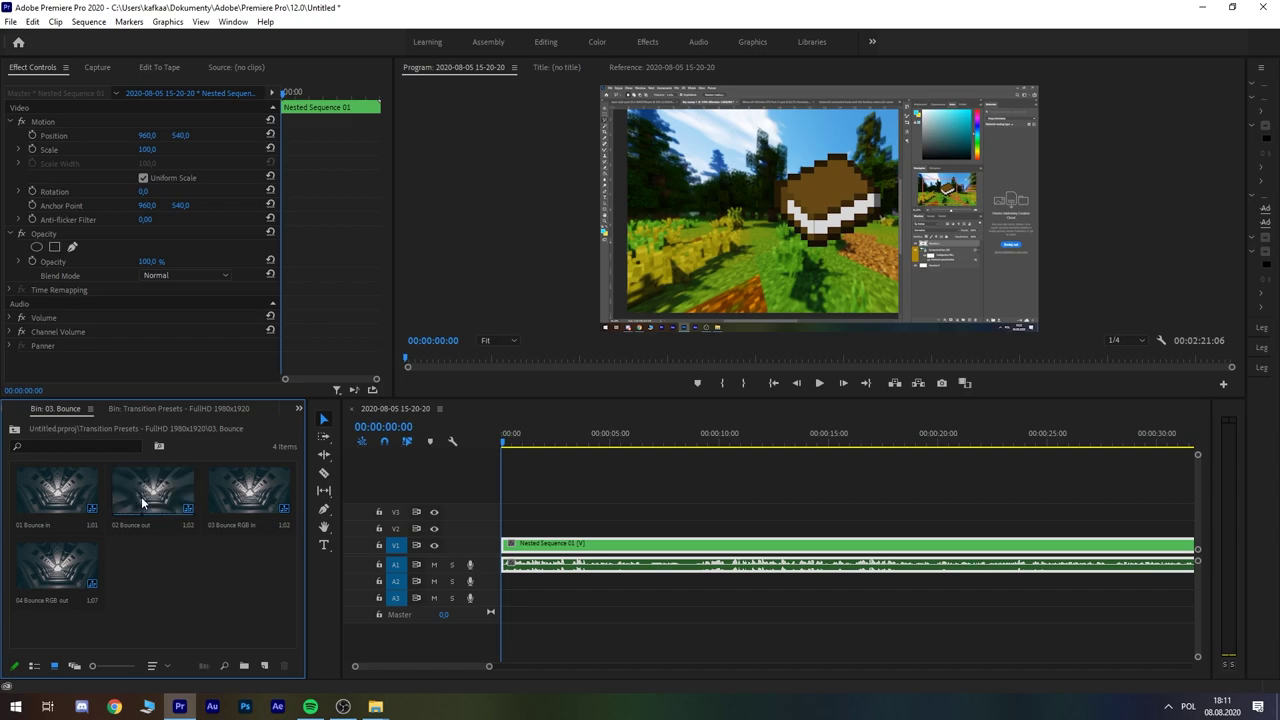
double_click(142, 503)
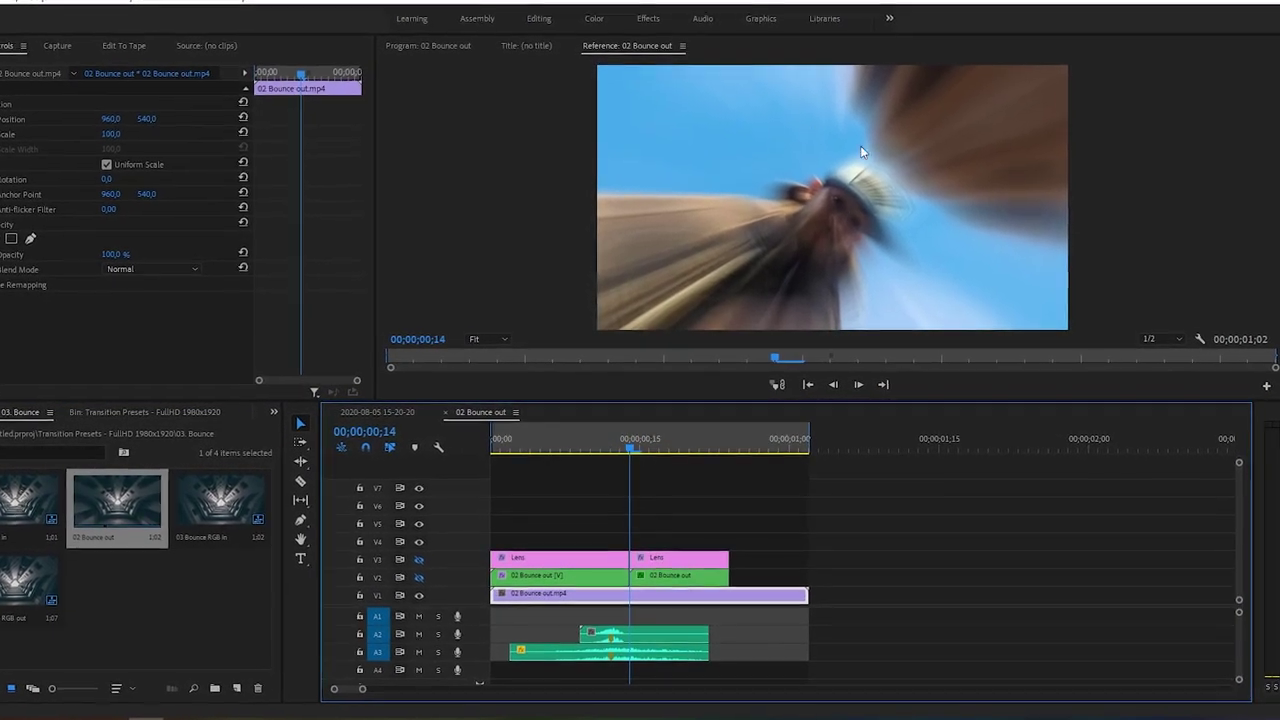
drag(543, 516, 685, 656)
click(378, 412)
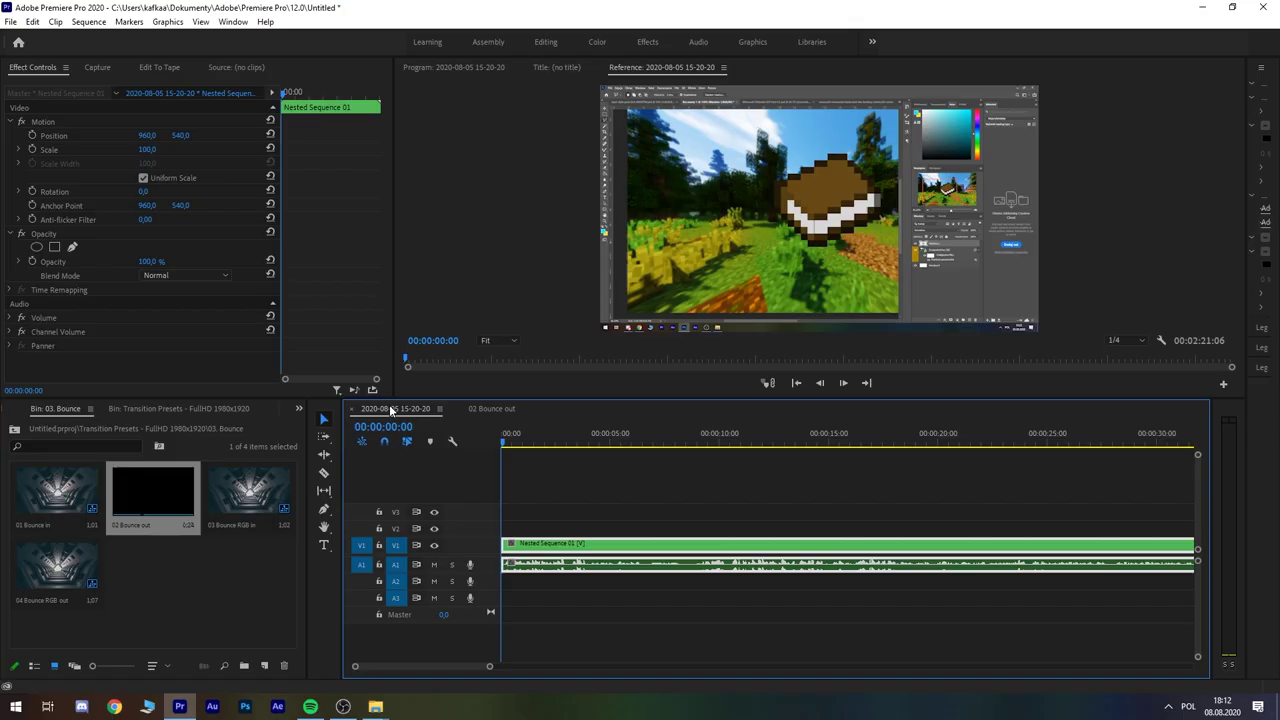
drag(552, 449, 556, 449)
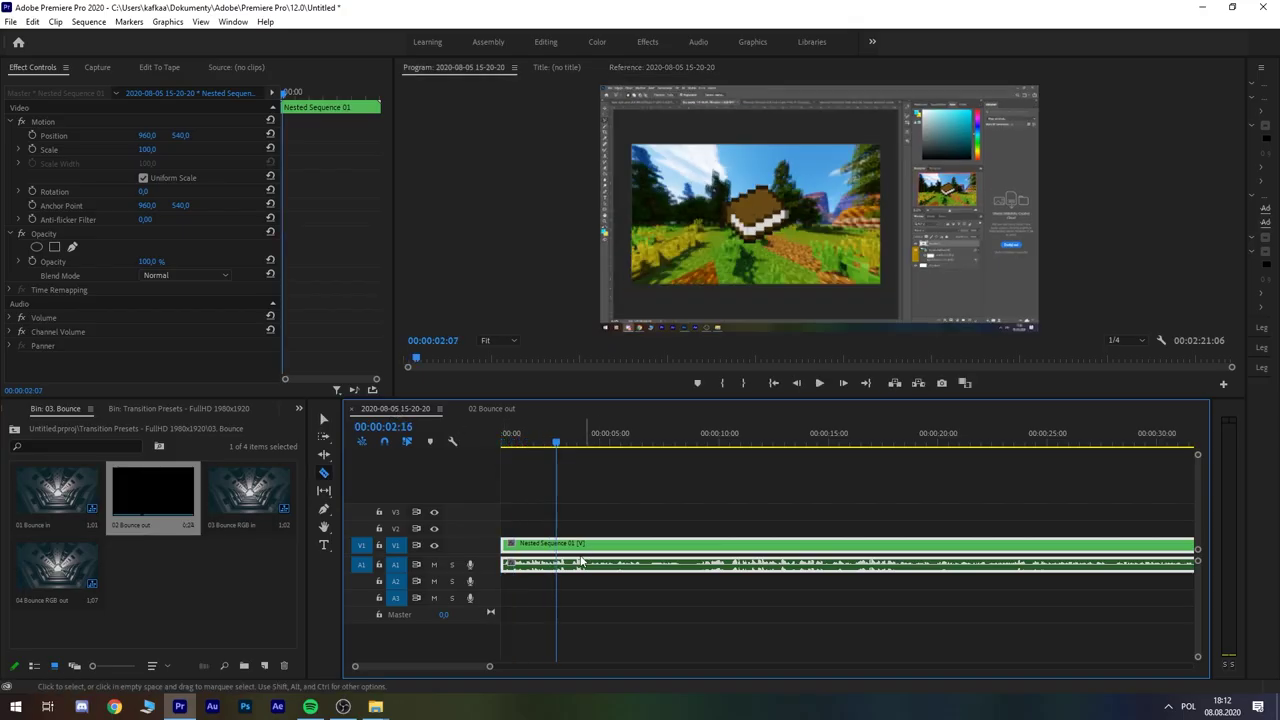
drag(490, 666, 821, 666)
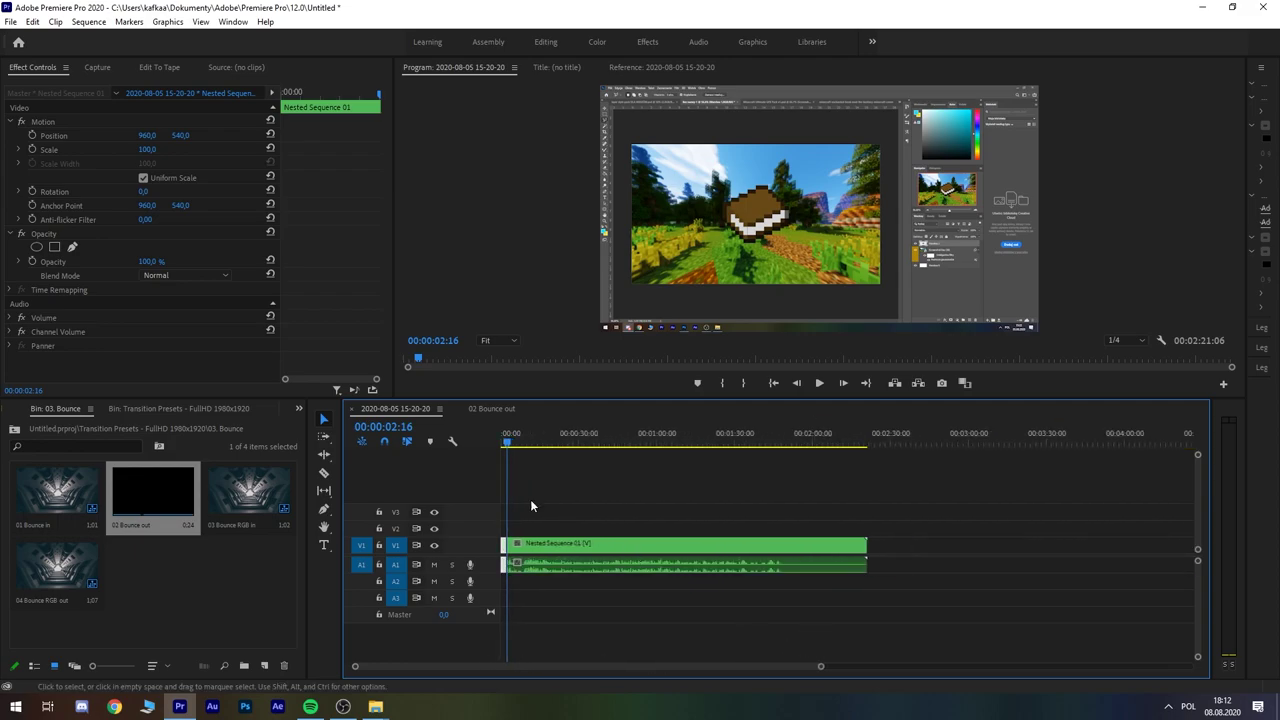
click(737, 441)
key(ctrl+k)
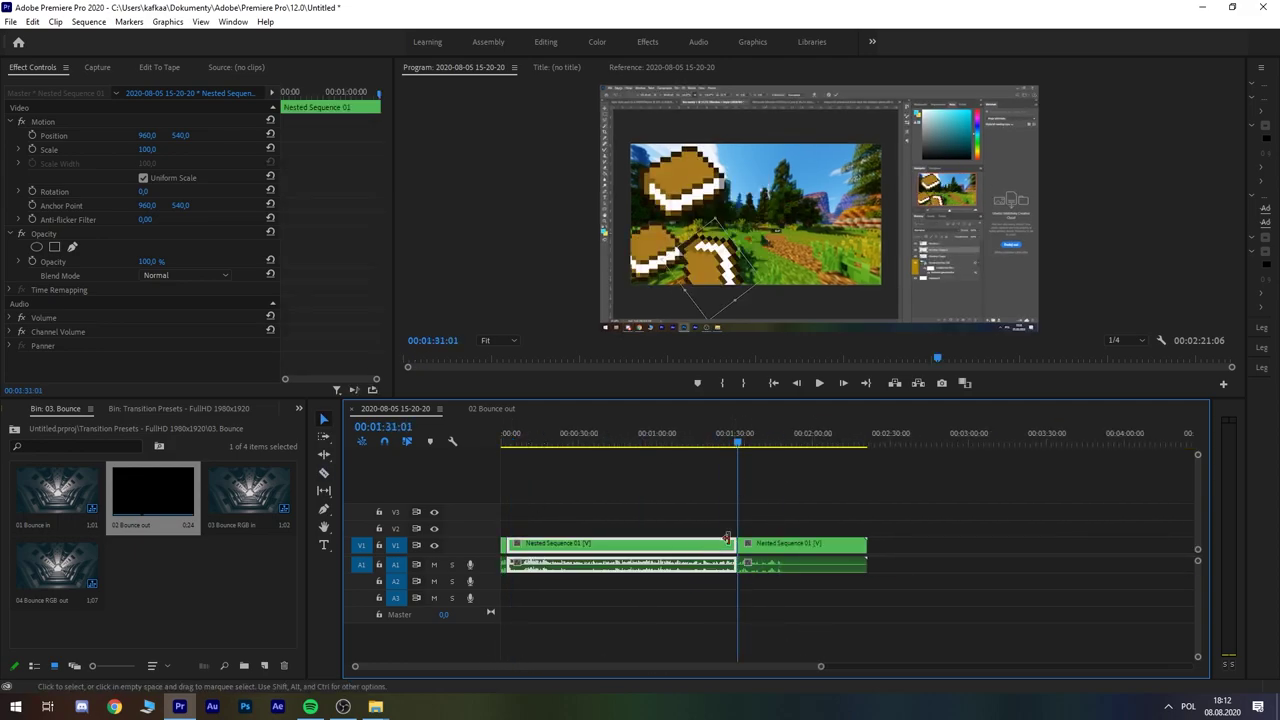
Step: Place the Lens/02 Bounce out clips on V3–V4 and close the gap behind them
drag(763, 547, 589, 545)
drag(821, 666, 419, 666)
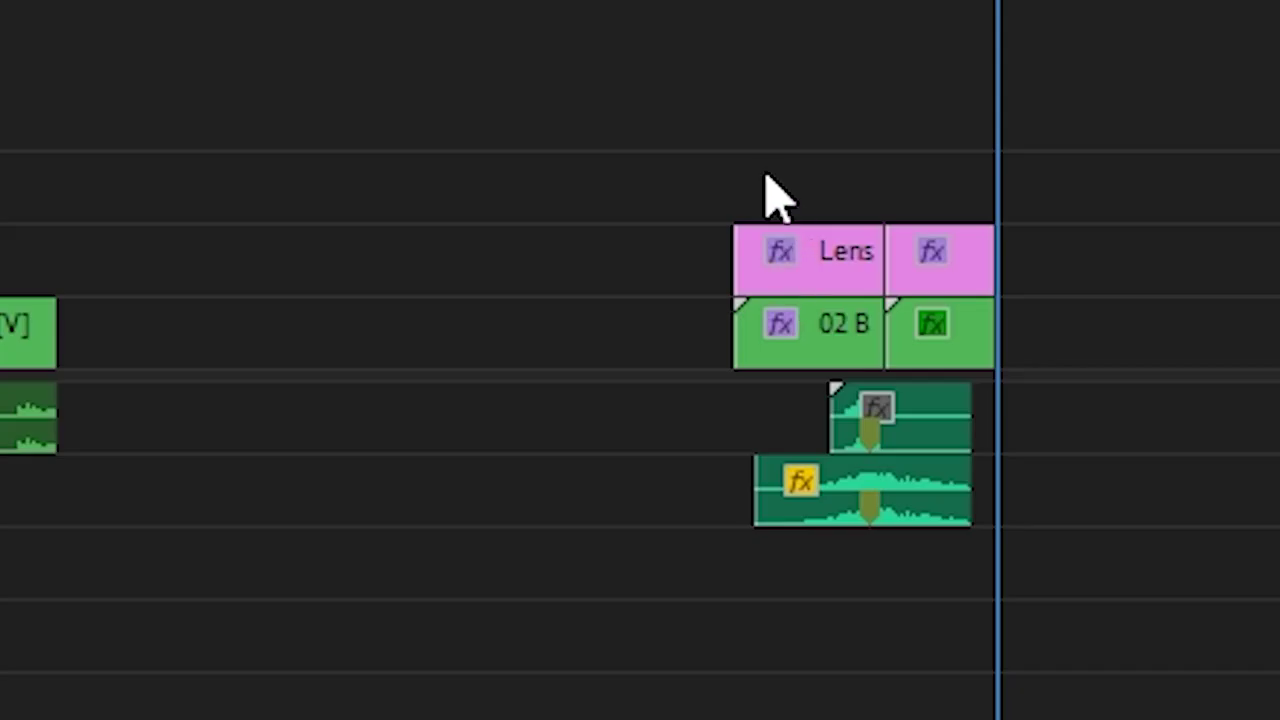
drag(795, 509, 836, 590)
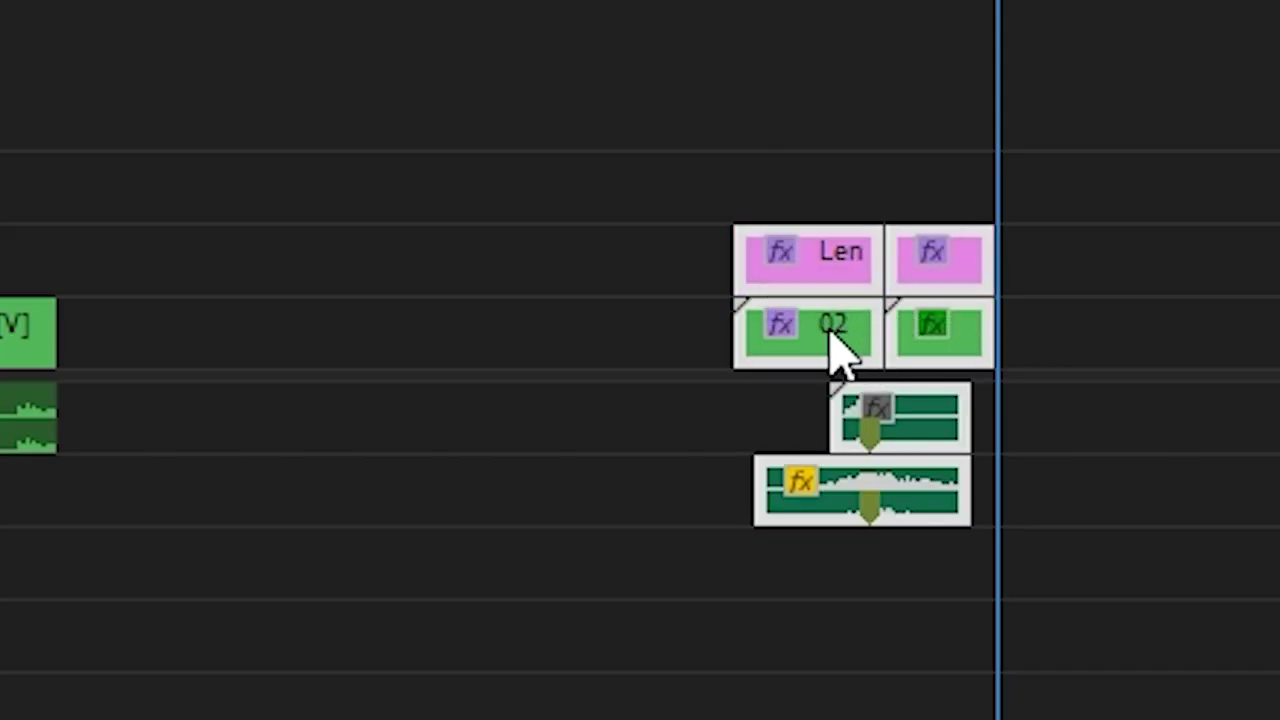
drag(811, 547, 627, 531)
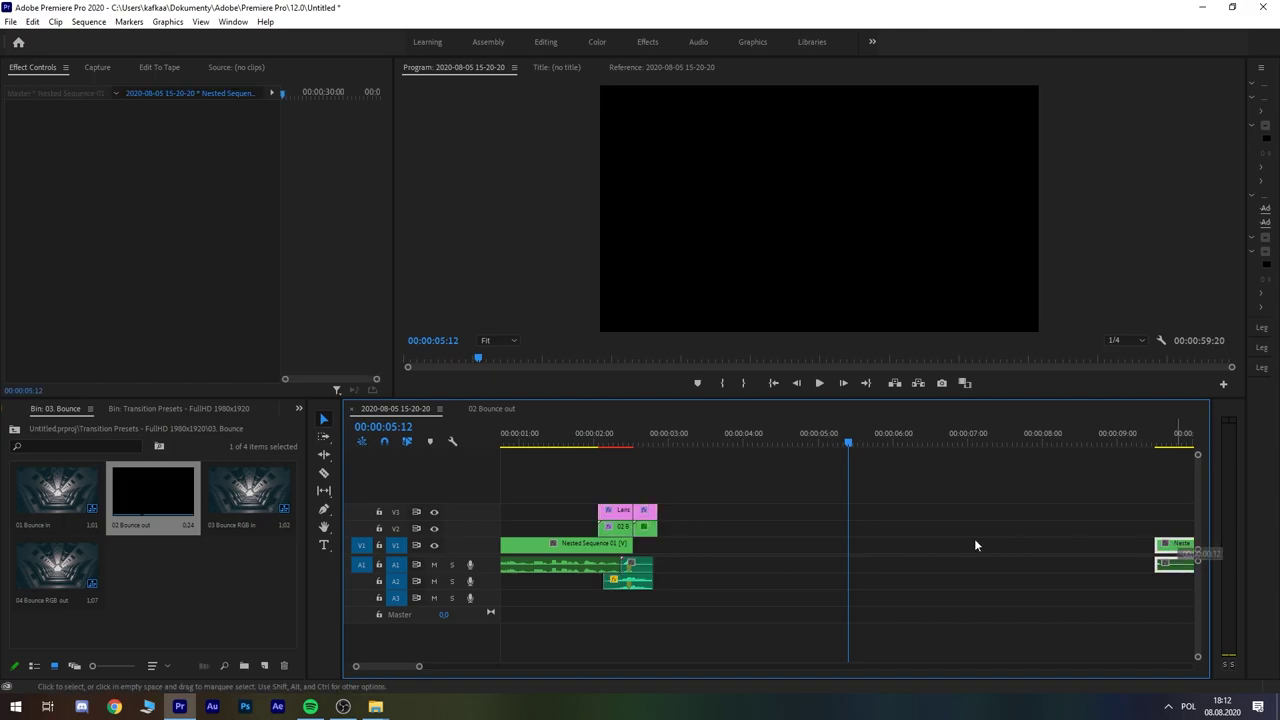
drag(1163, 545, 689, 549)
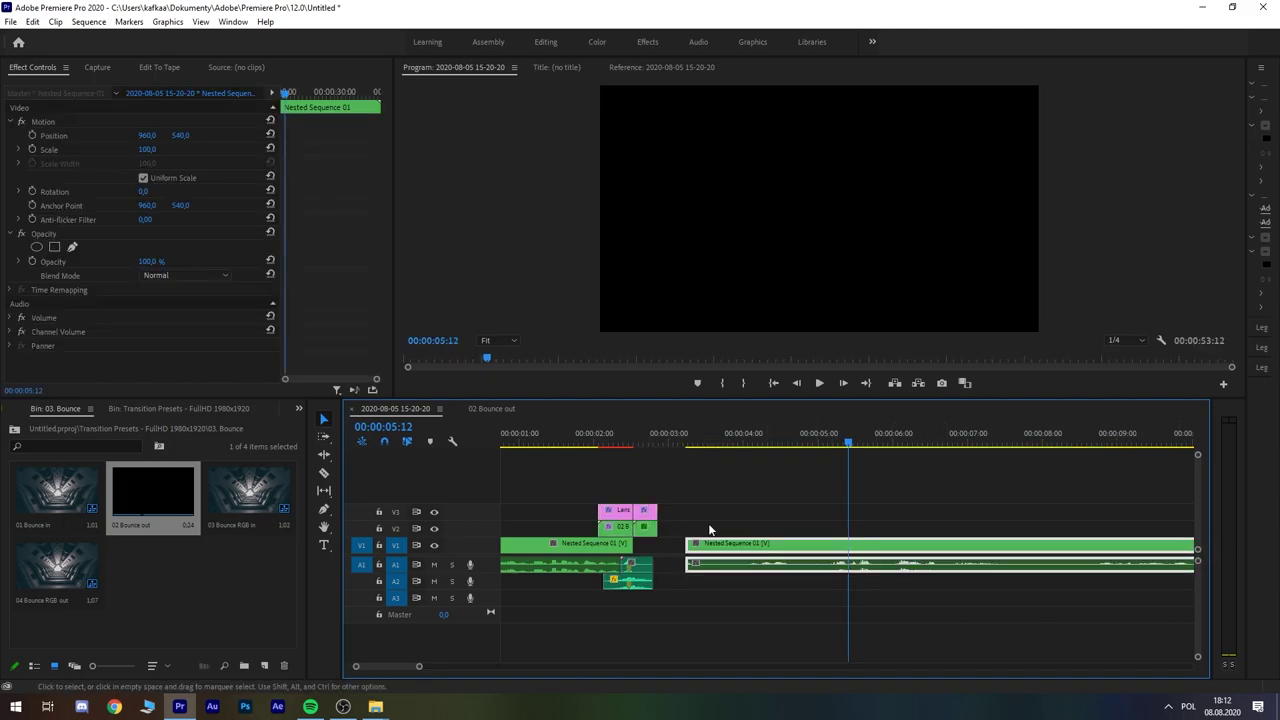
key(ctrl+z)
key(ctrl+z)
mouse_move(808, 560)
mouse_down()
mouse_move(828, 570)
mouse_move(656, 603)
mouse_move(641, 593)
mouse_up()
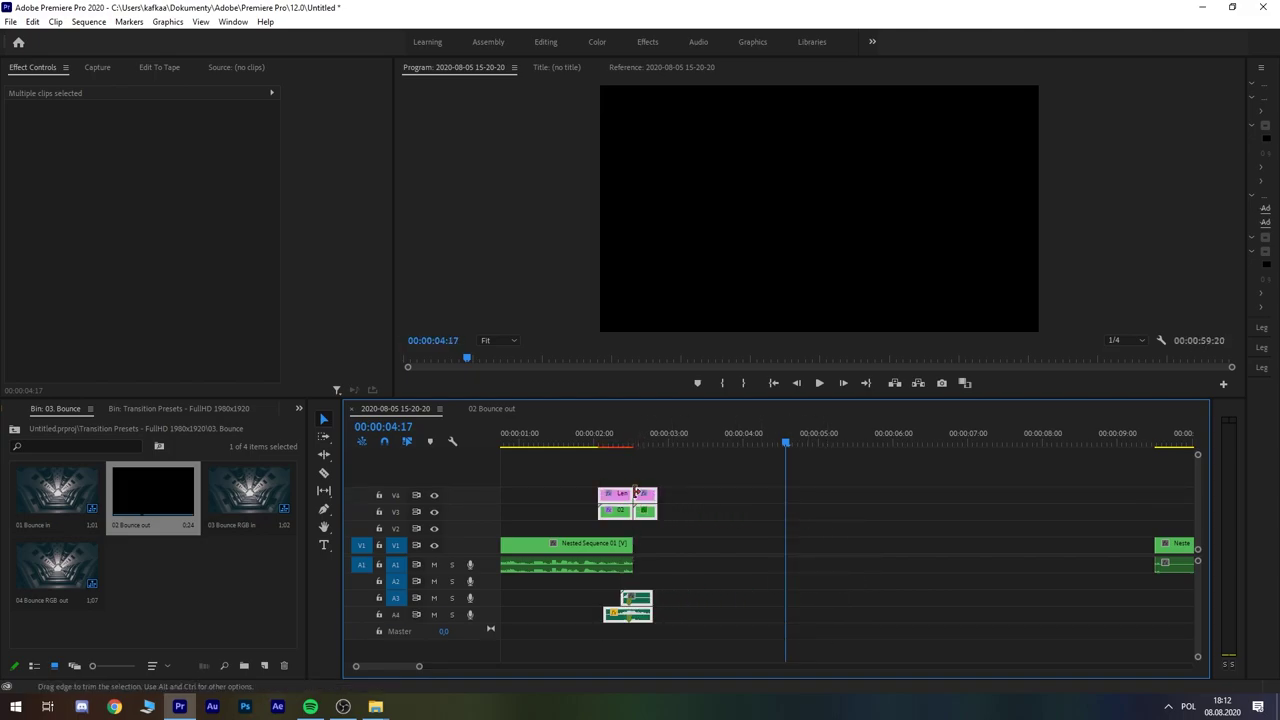
drag(1172, 543, 676, 553)
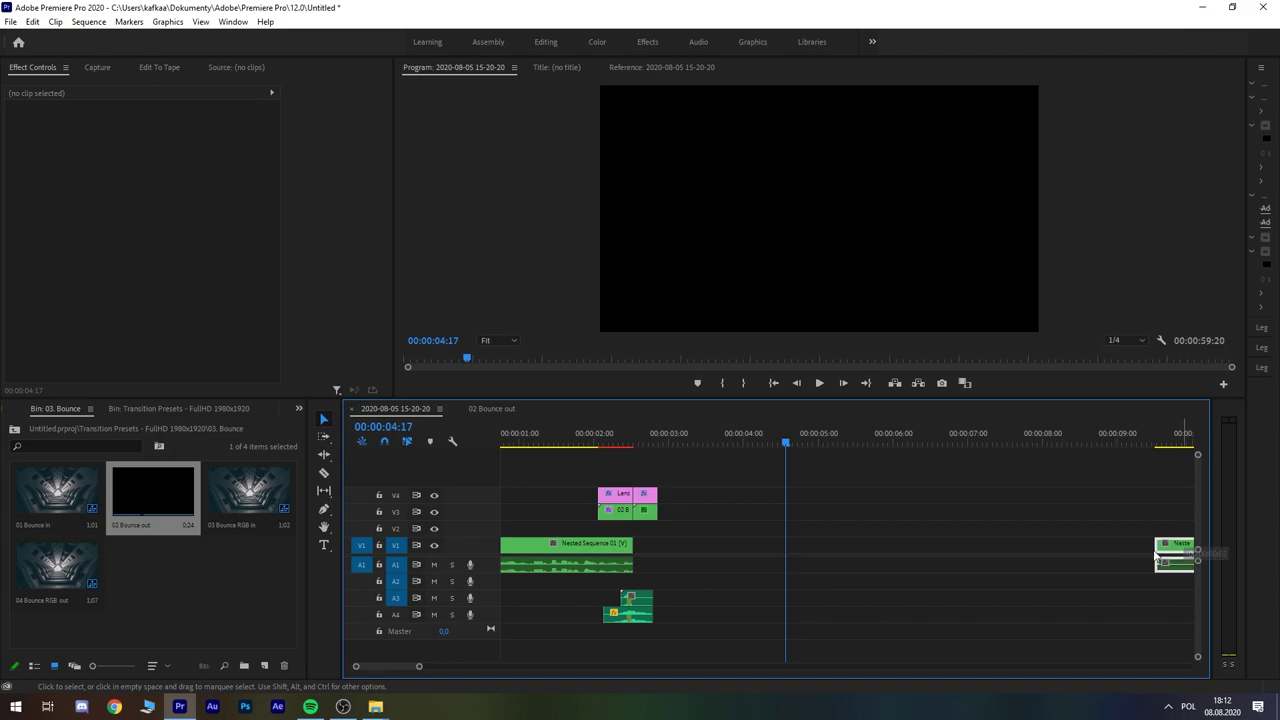
Step: Preview the bounce-out transition frame by frame, then select the Lens clip to inspect its effects
drag(754, 443, 668, 453)
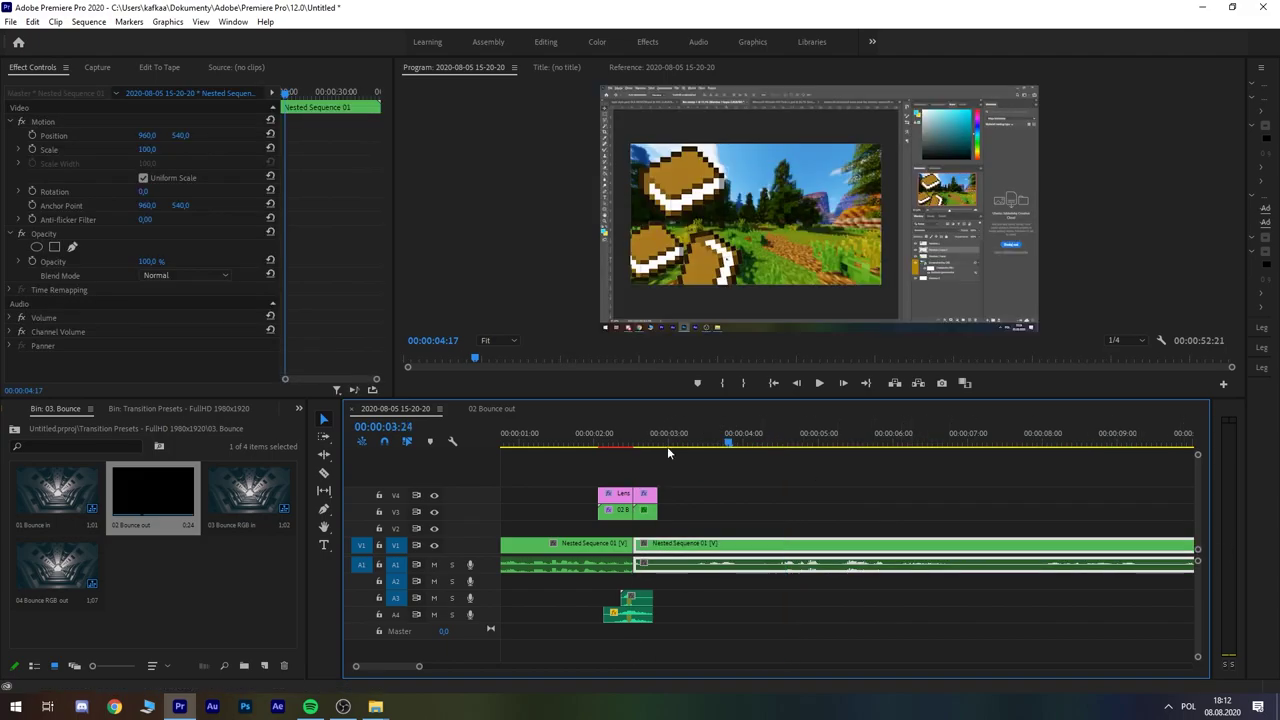
click(733, 488)
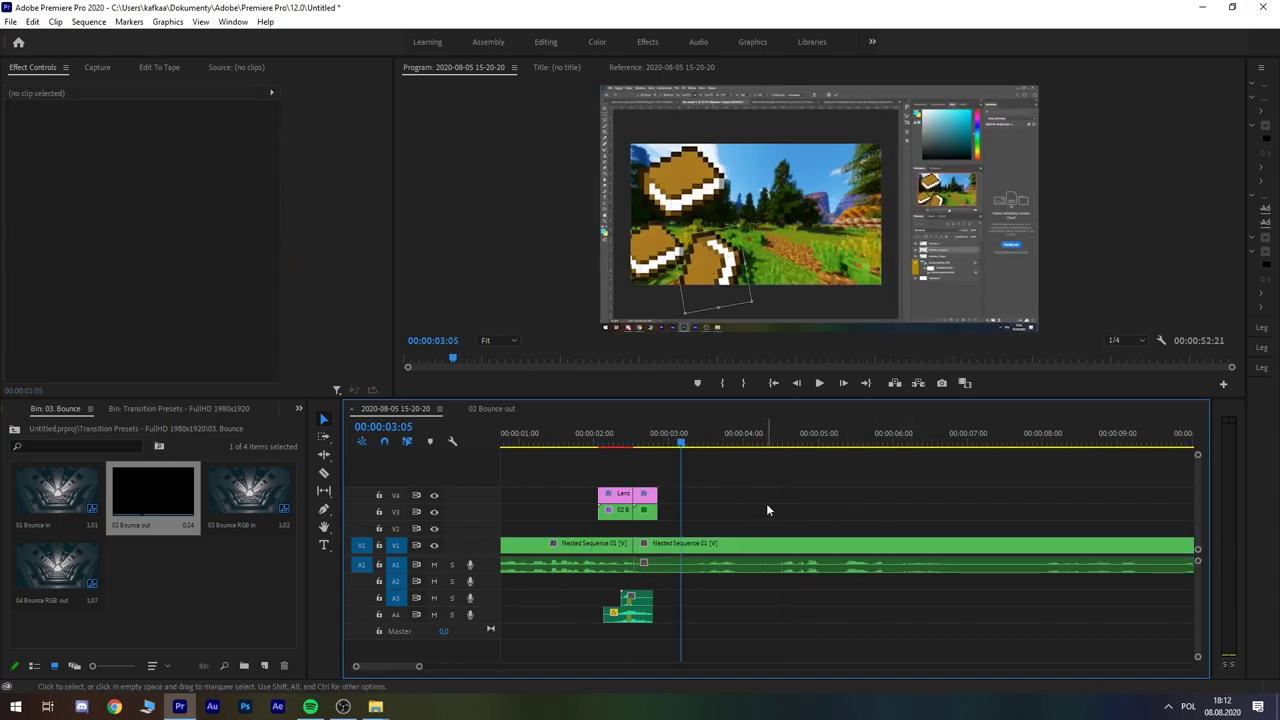
click(558, 446)
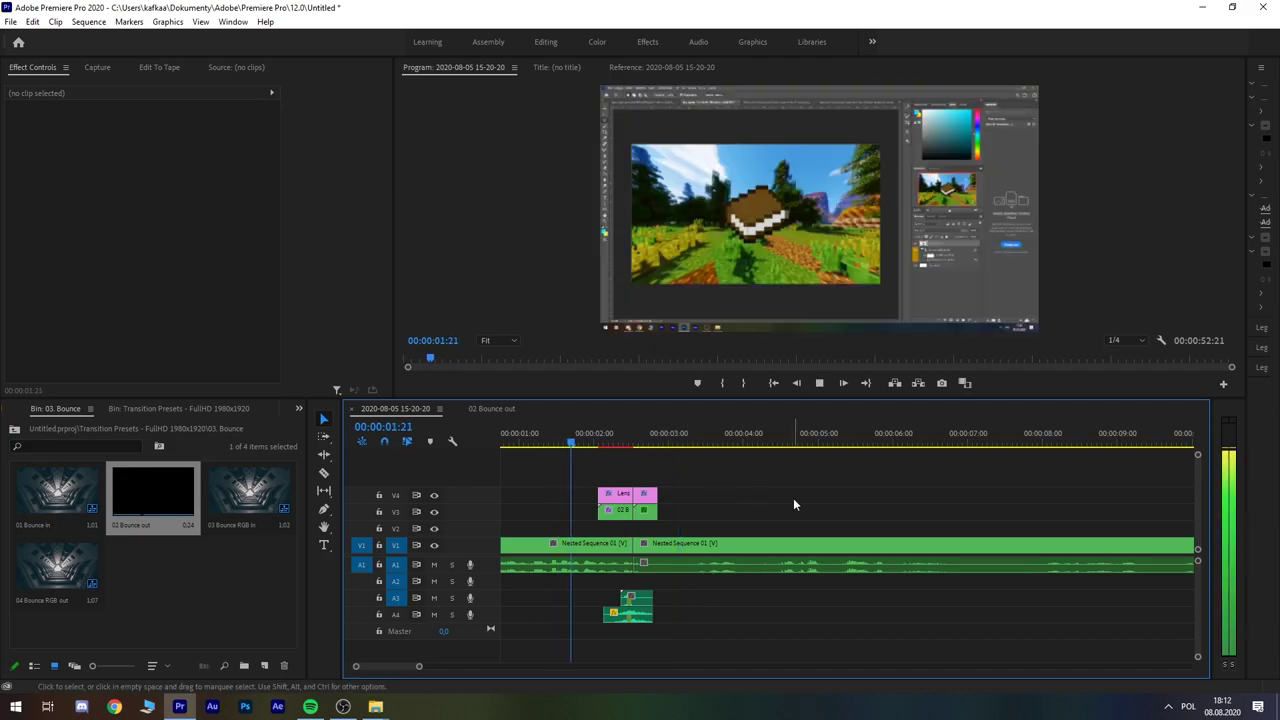
key(space)
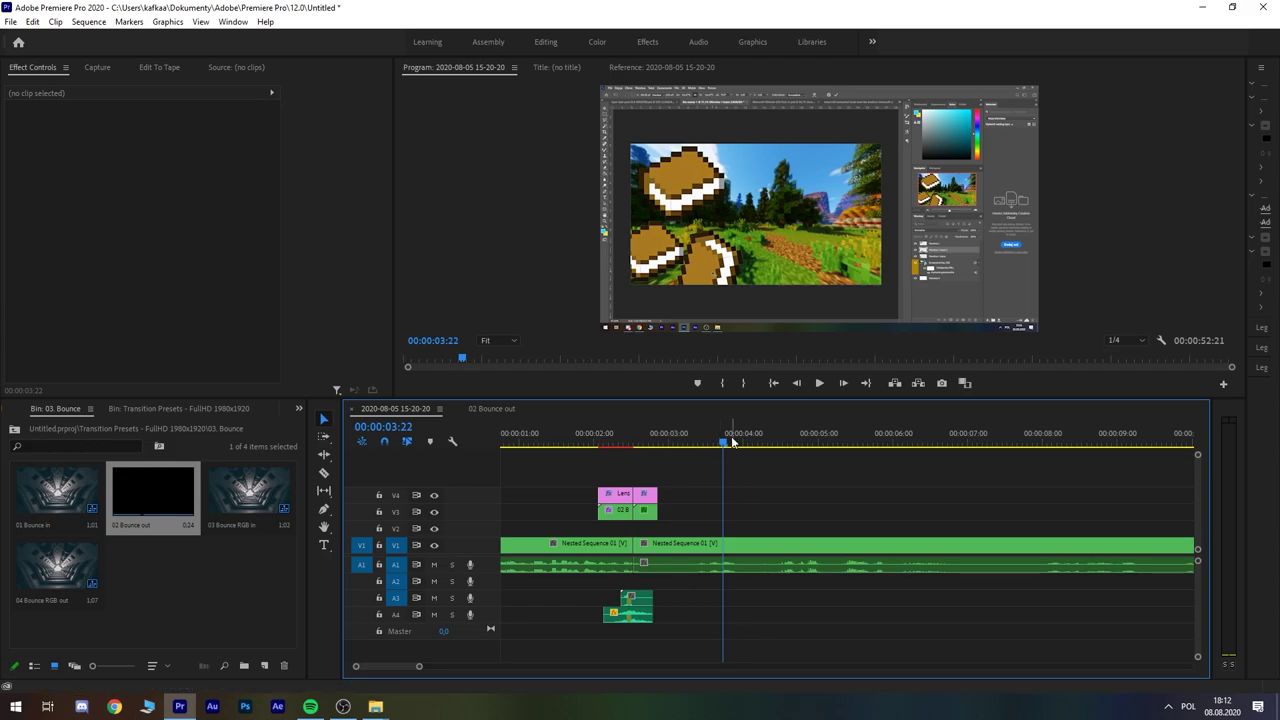
click(641, 446)
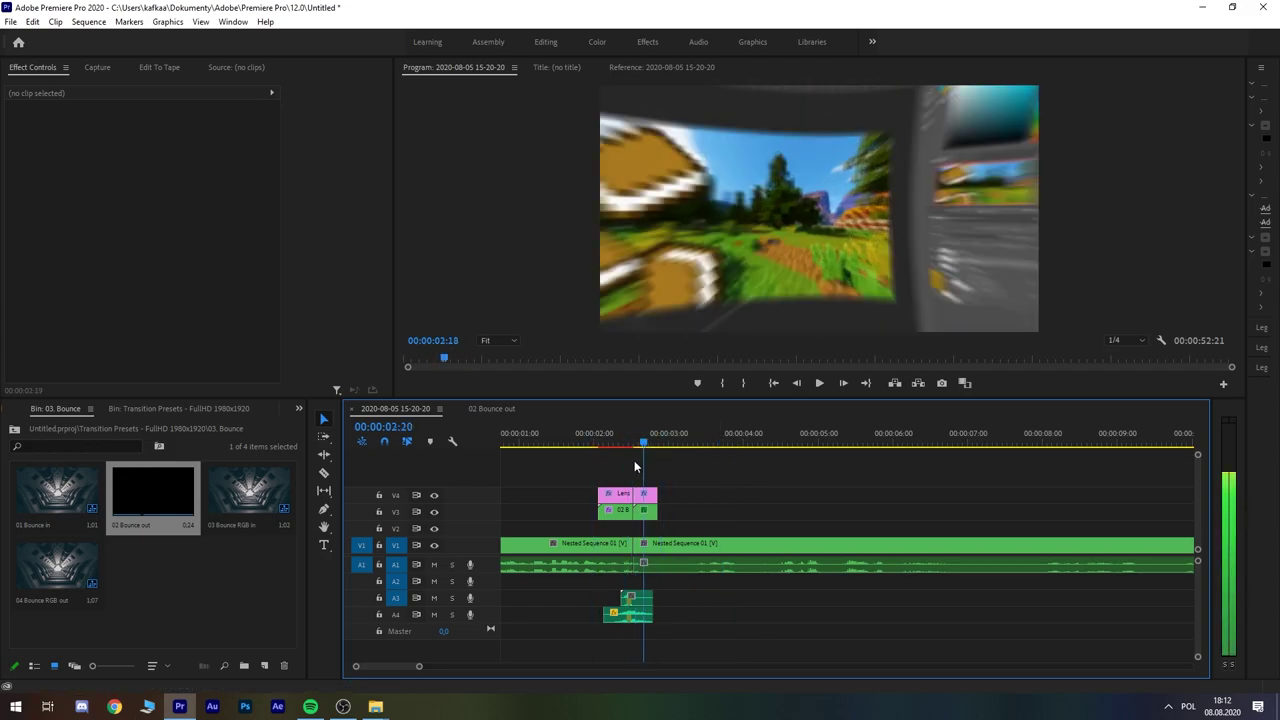
drag(634, 460, 625, 462)
click(625, 494)
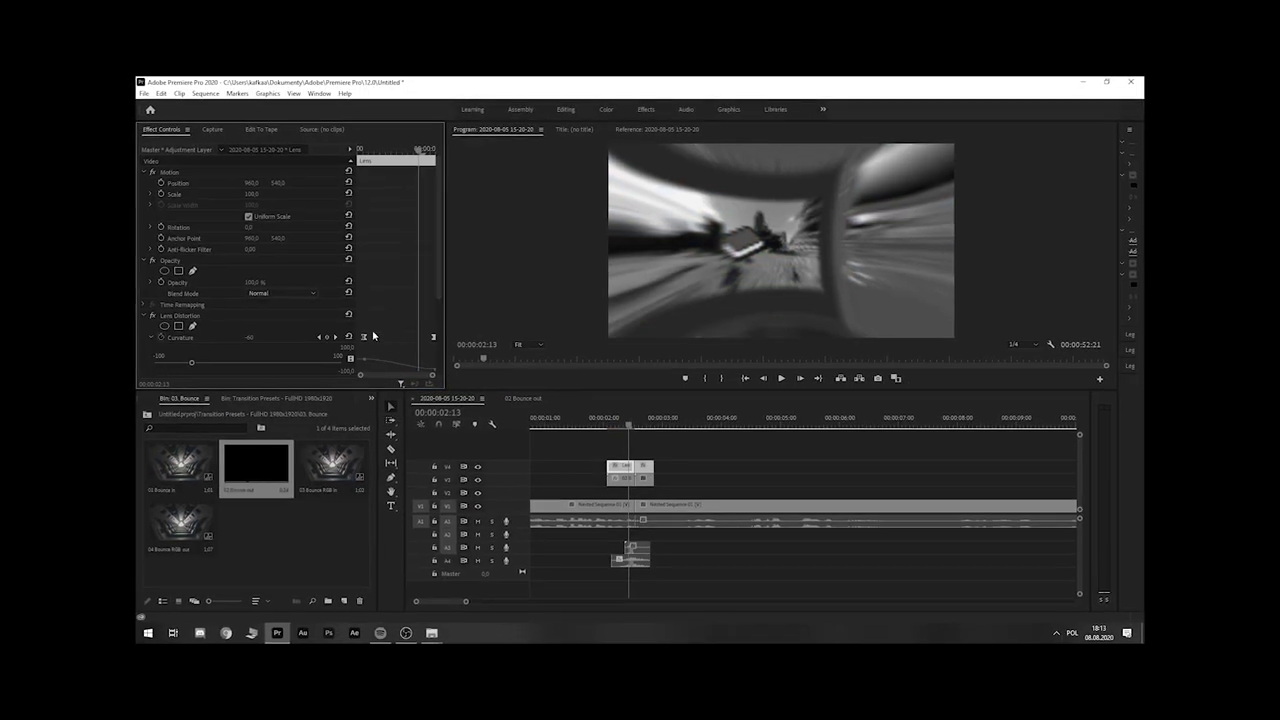
scroll(316, 312, down, 3)
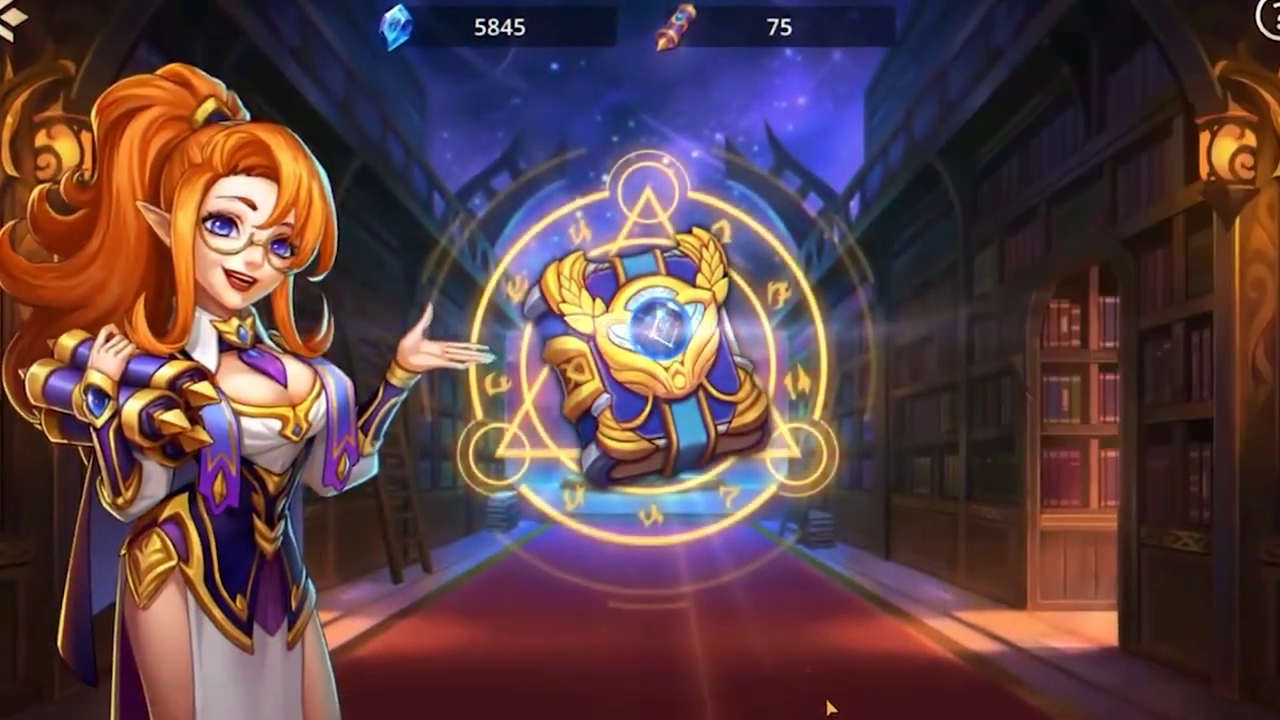
Step: Run three more hero summons, spending scrolls from 85 down to 65
click(828, 707)
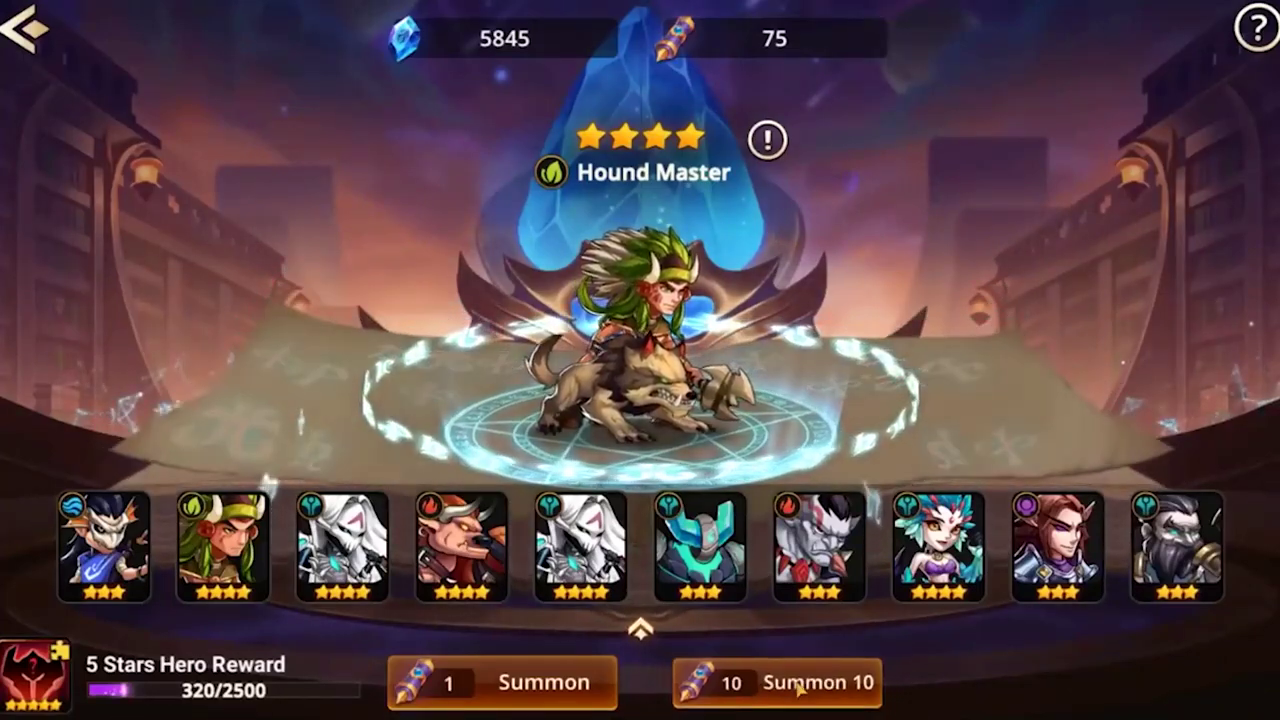
click(762, 688)
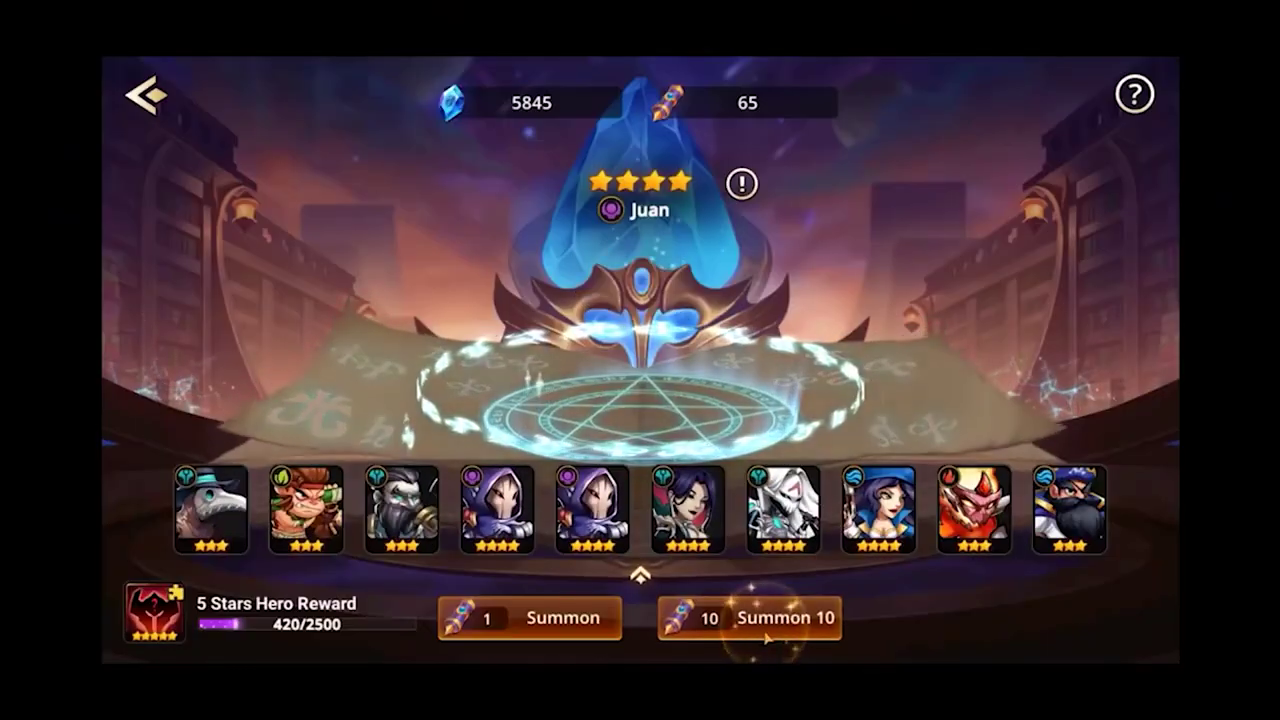
click(750, 614)
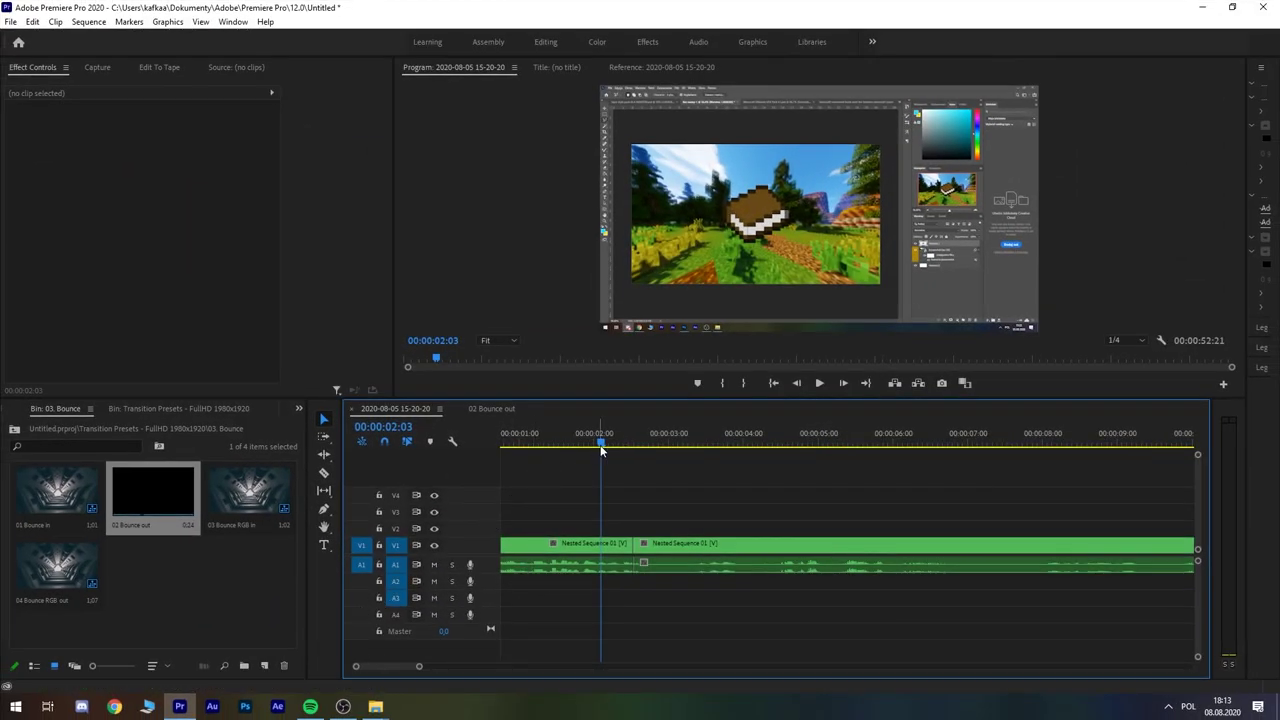
Step: Cut Nested Sequence 01 at about 00:00:06:00 to isolate a short piece
key(space)
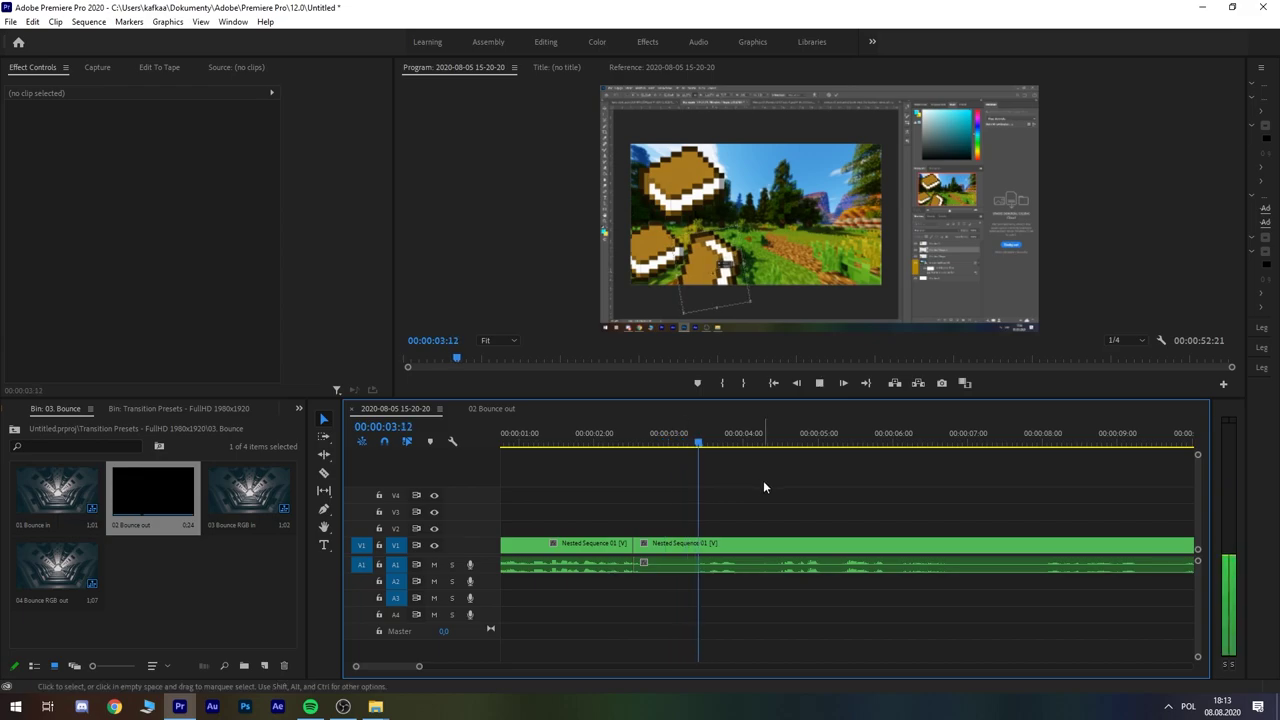
key(c)
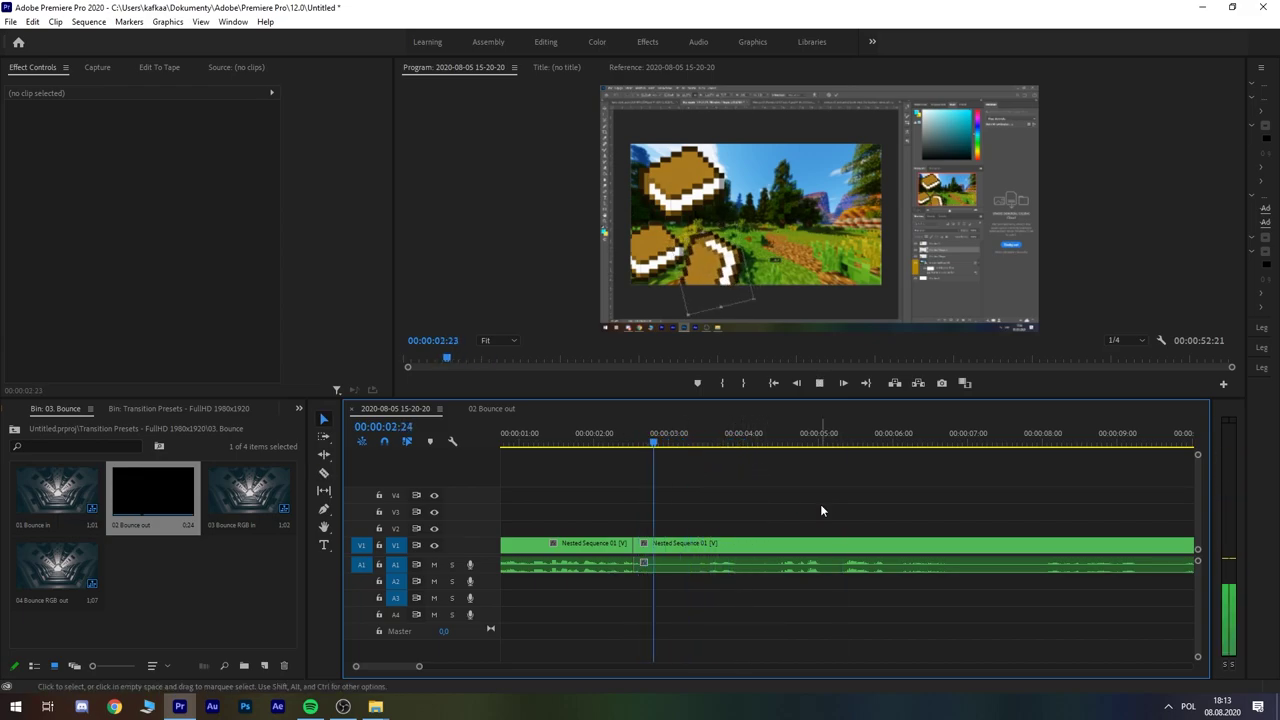
key(v)
click(894, 441)
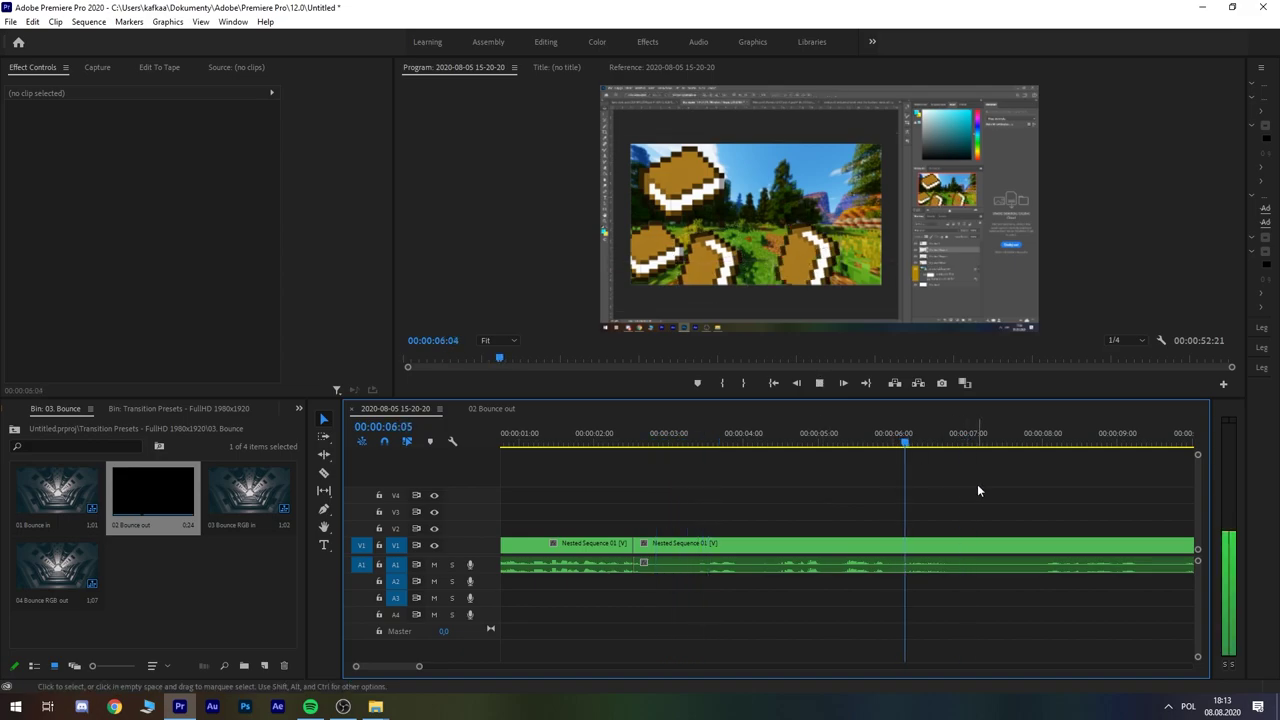
key(space)
key(c)
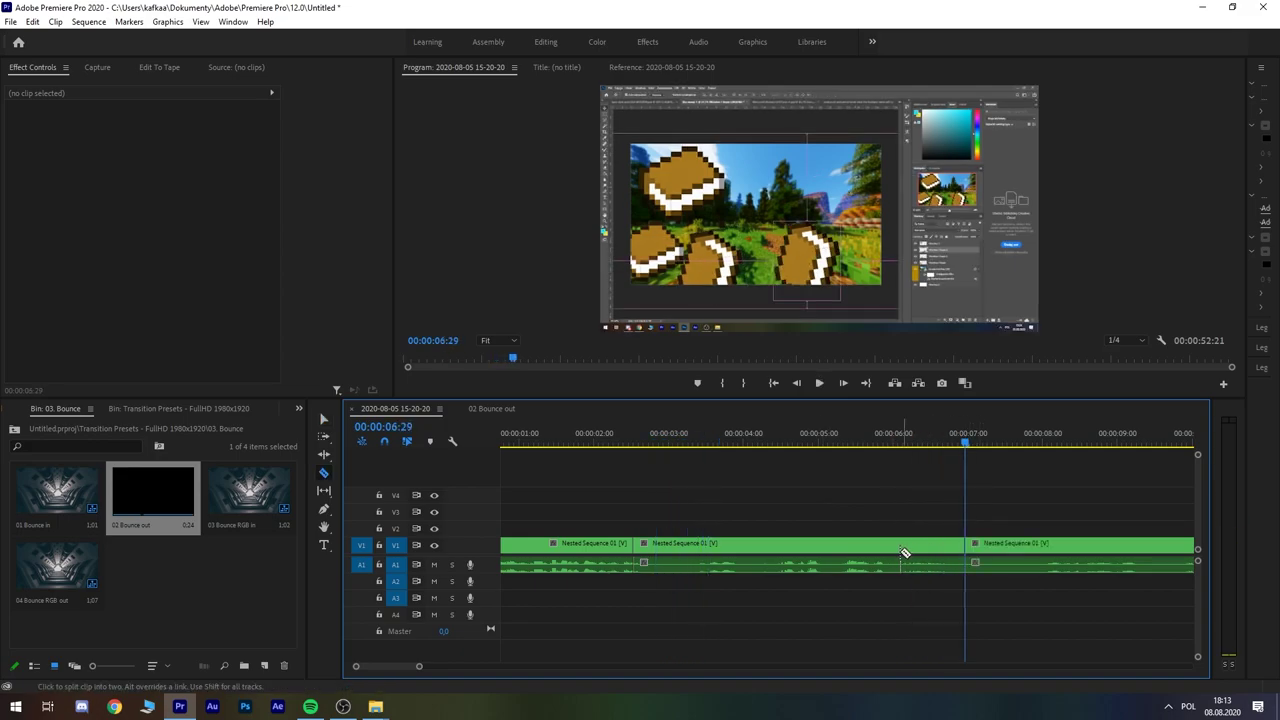
key(v)
click(918, 546)
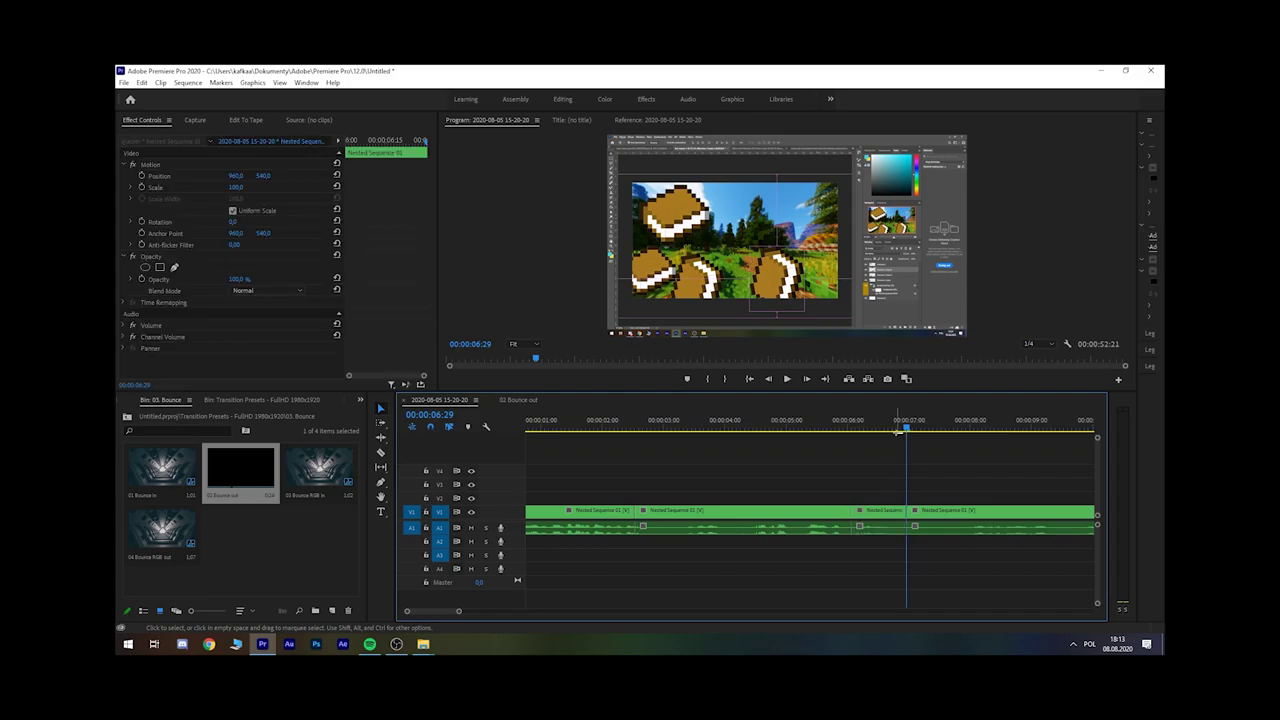
Step: Set the short piece's Scale to 90% in Effect Controls
click(897, 430)
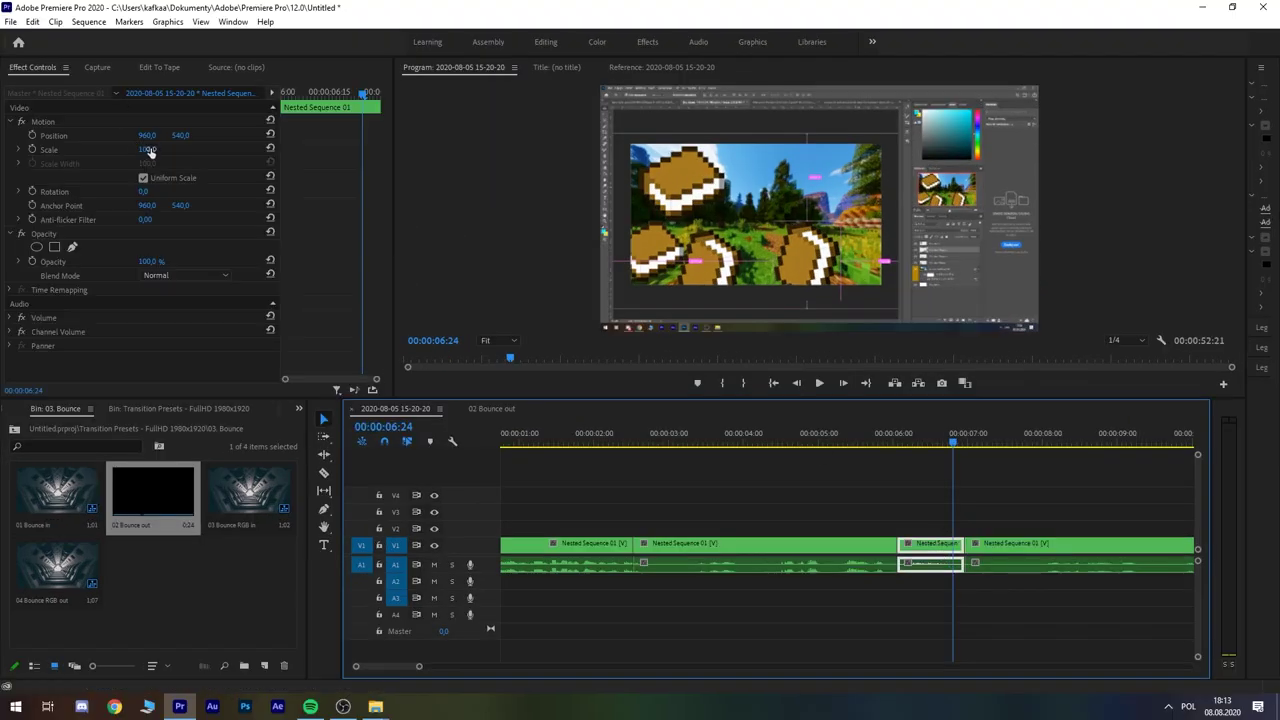
drag(149, 150, 136, 150)
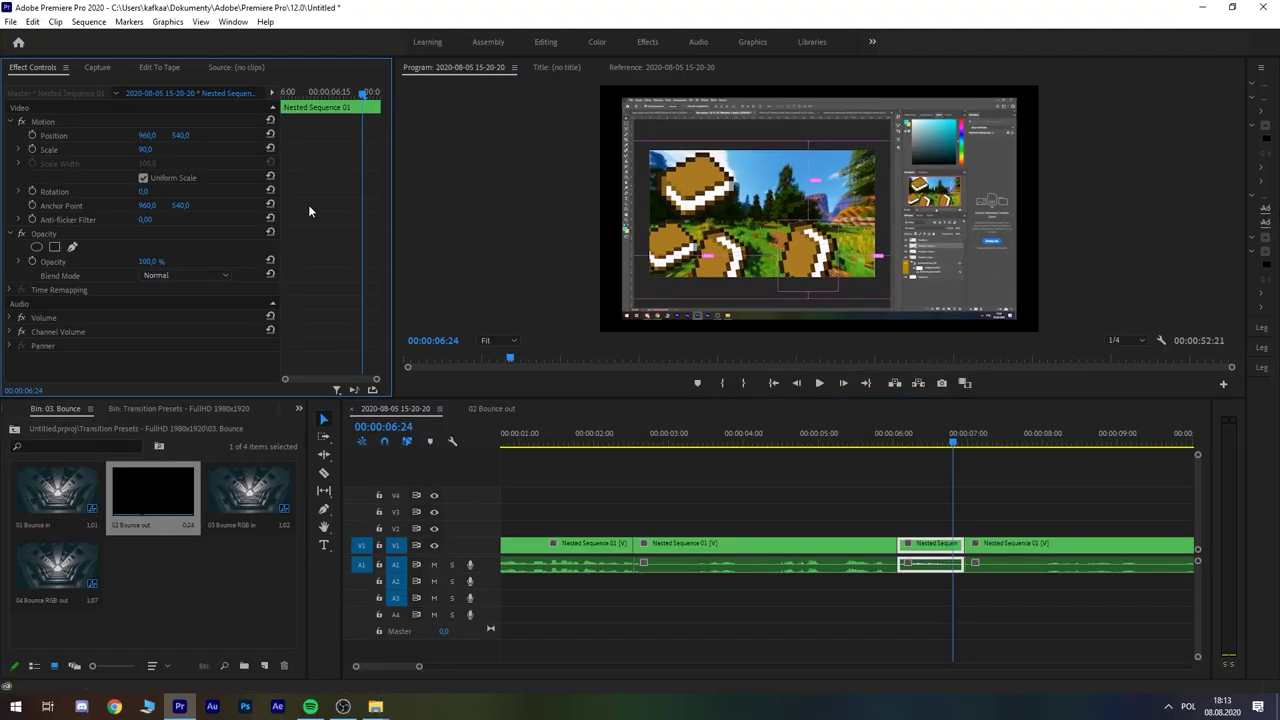
key(ctrl+shift+a)
key(shift+Left)
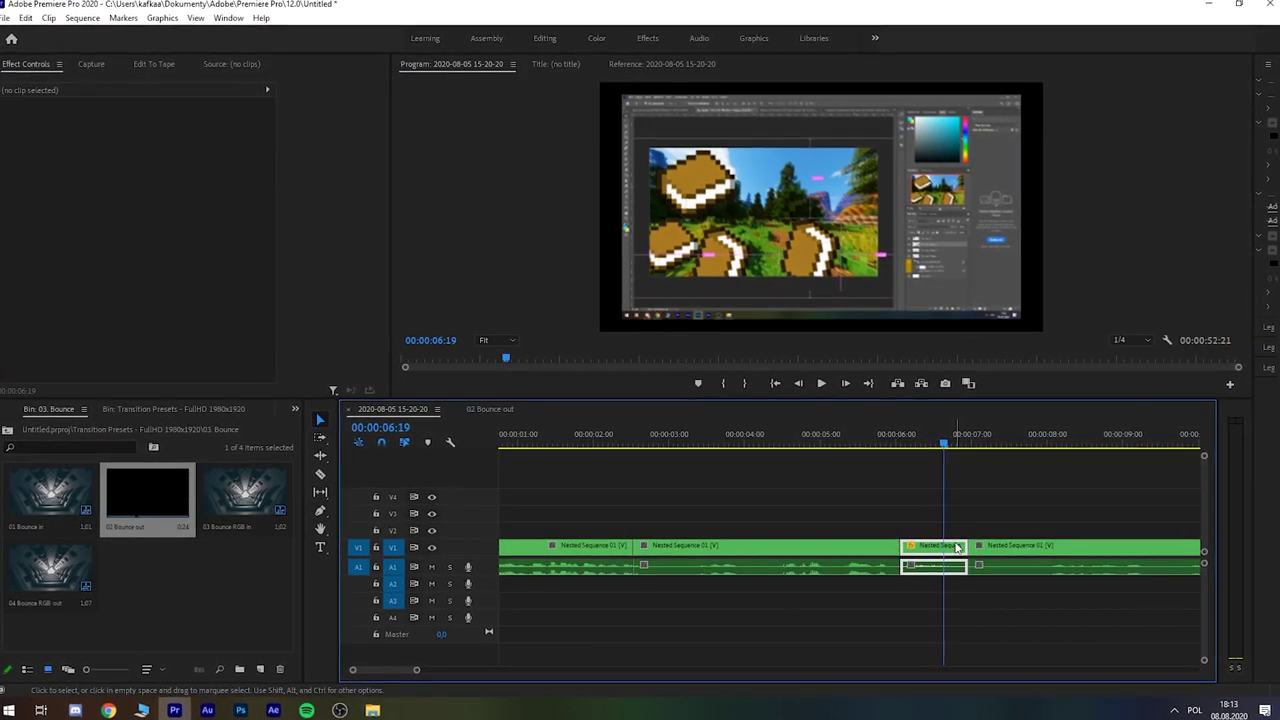
click(957, 548)
Step: Search effects for 'black', apply Black & White to the short 90% piece, and preview it
key(shift+1)
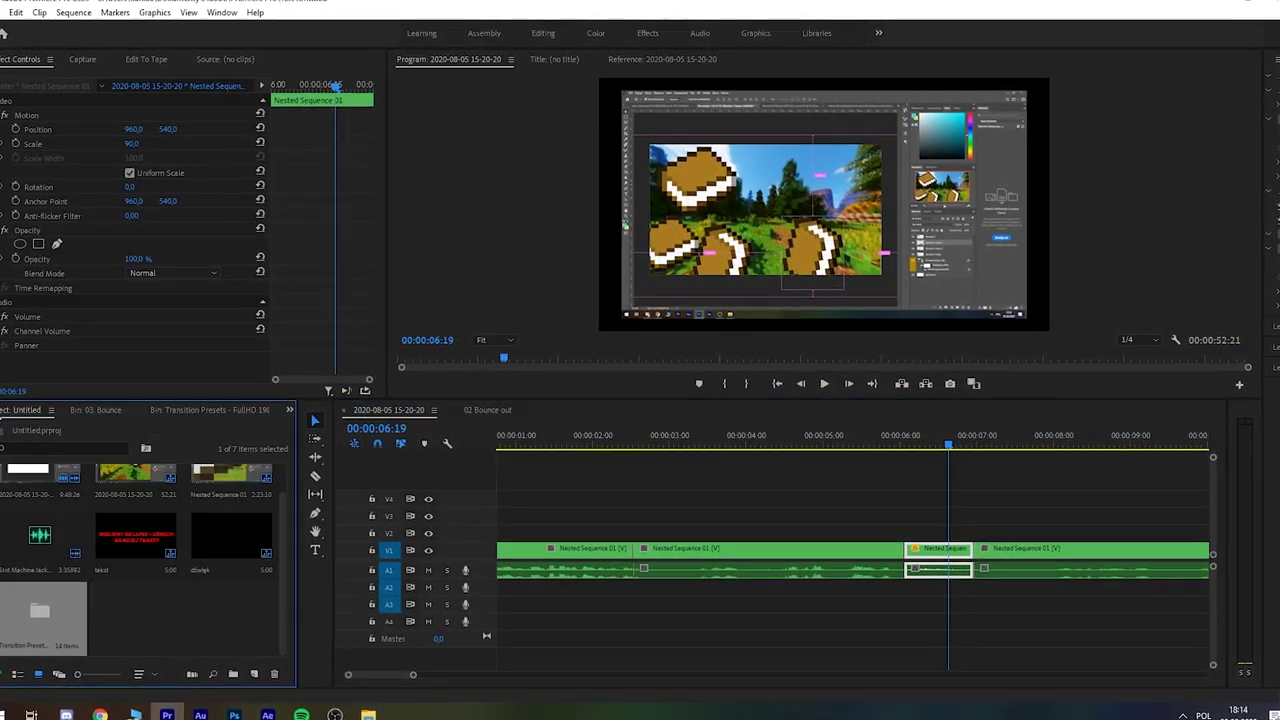
click(110, 413)
right_click(133, 413)
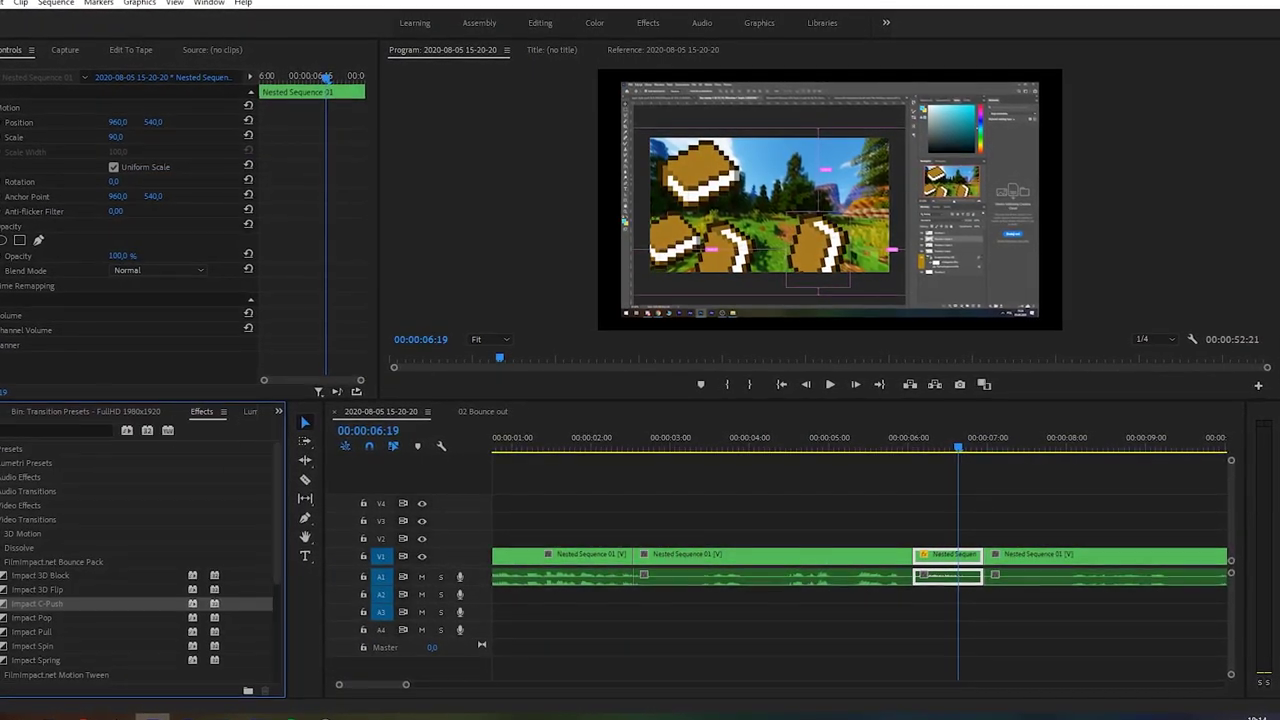
click(50, 431)
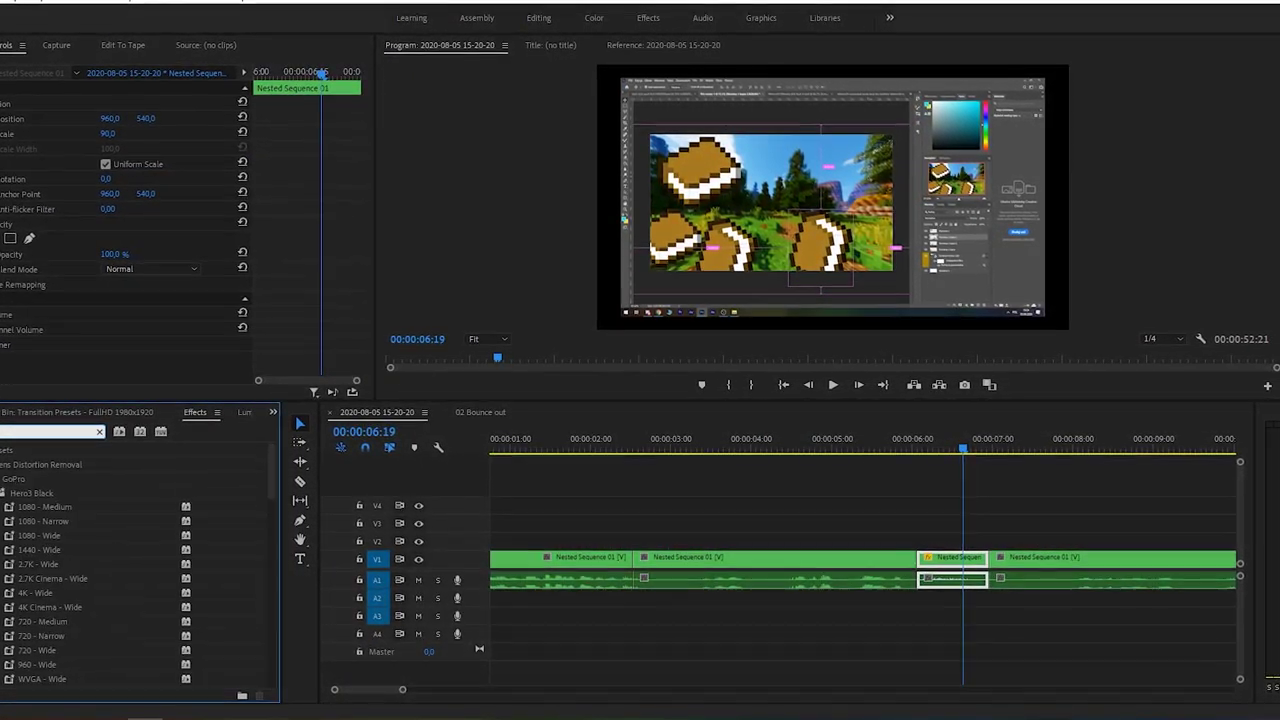
text(black)
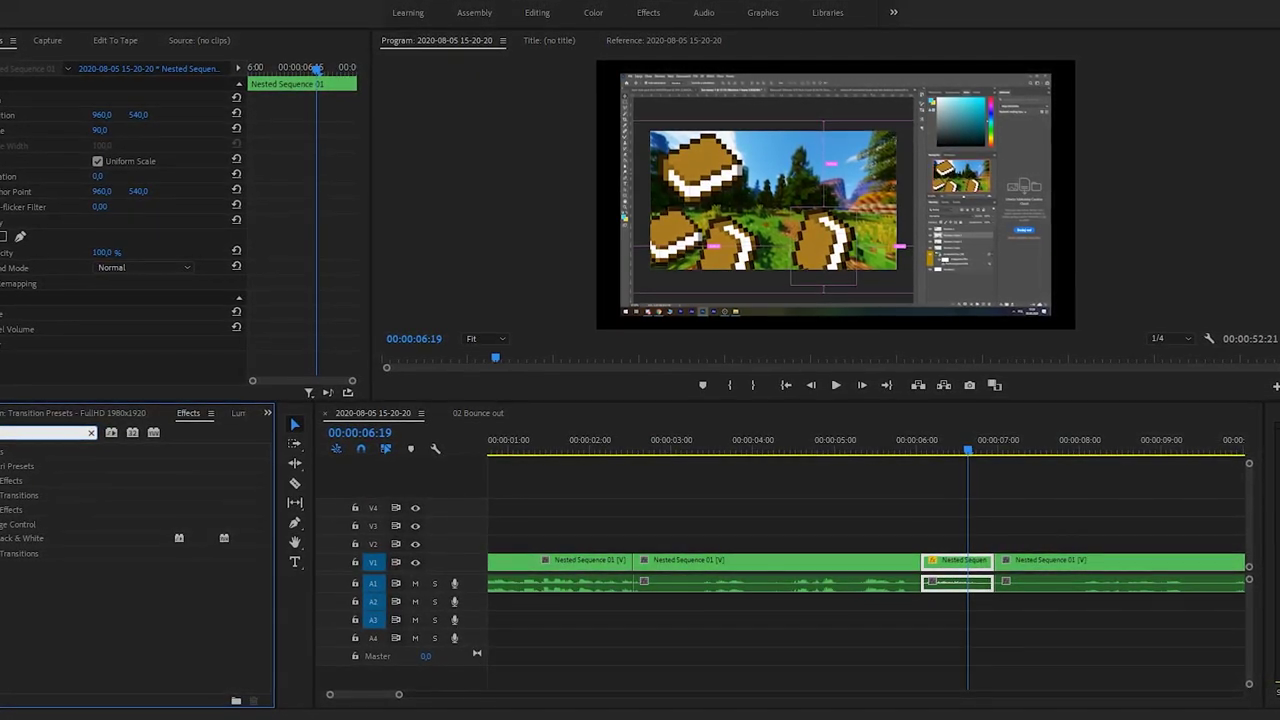
click(18, 538)
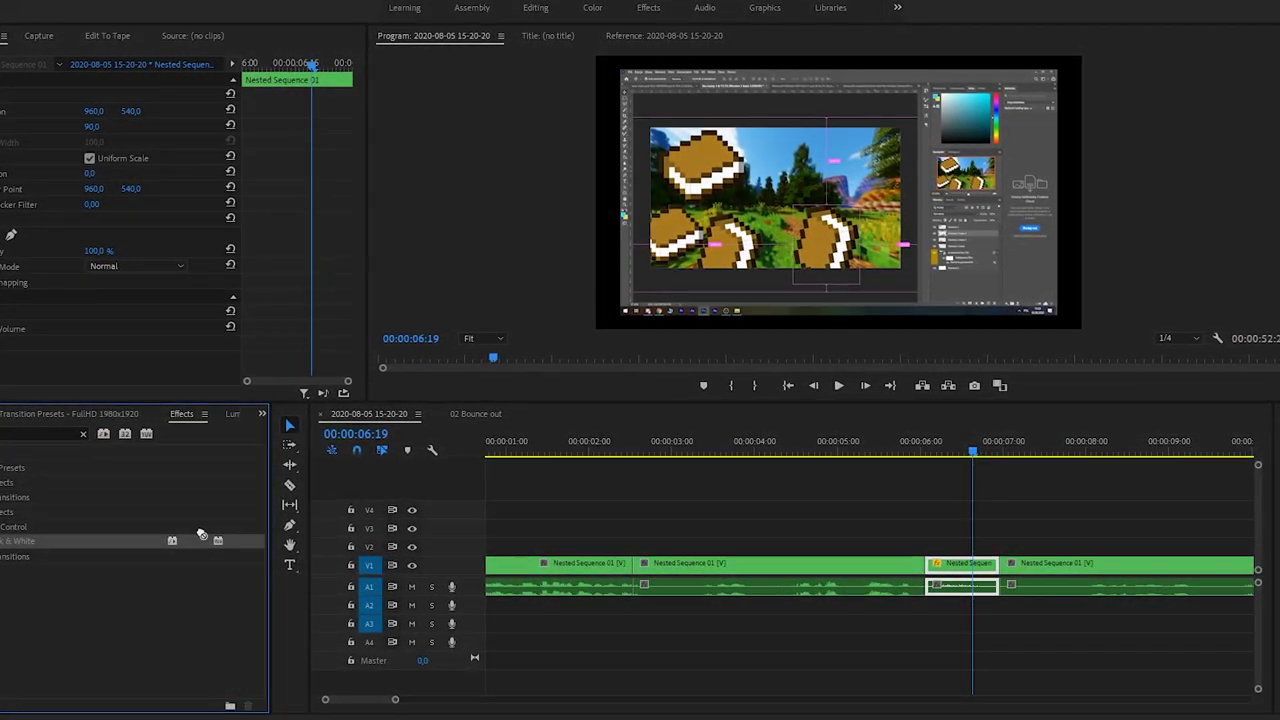
drag(201, 535, 963, 575)
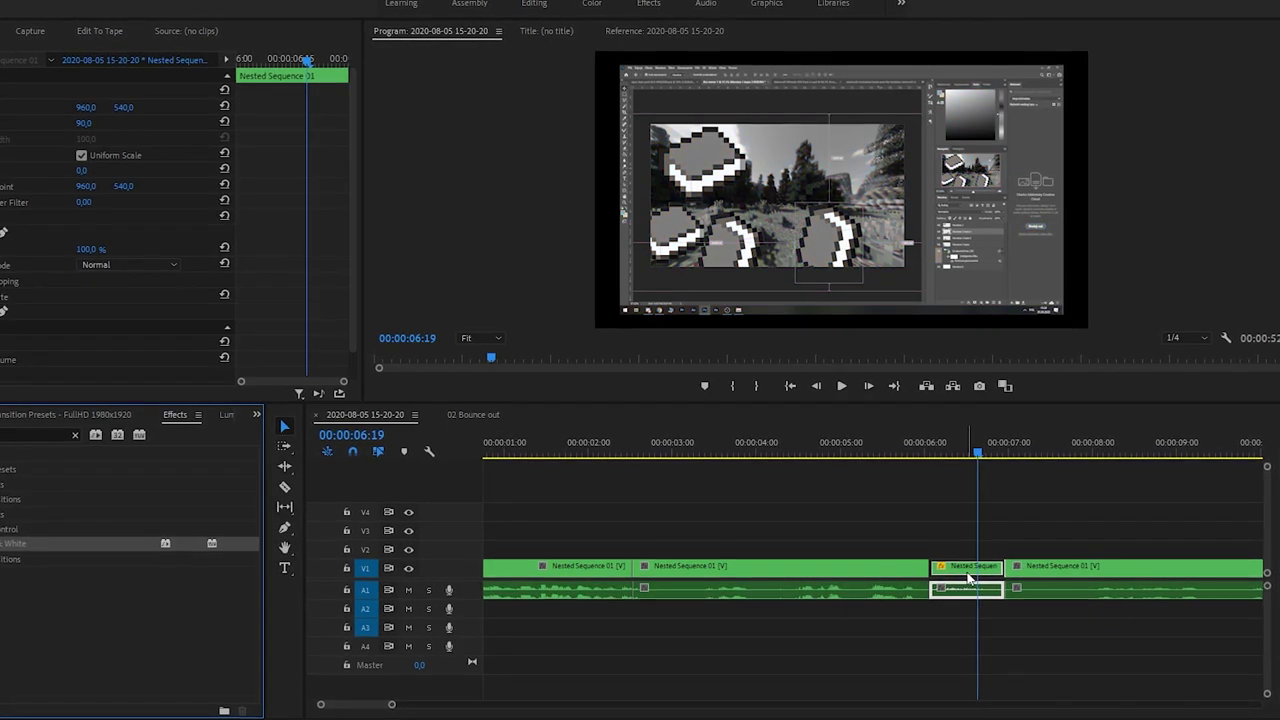
click(910, 451)
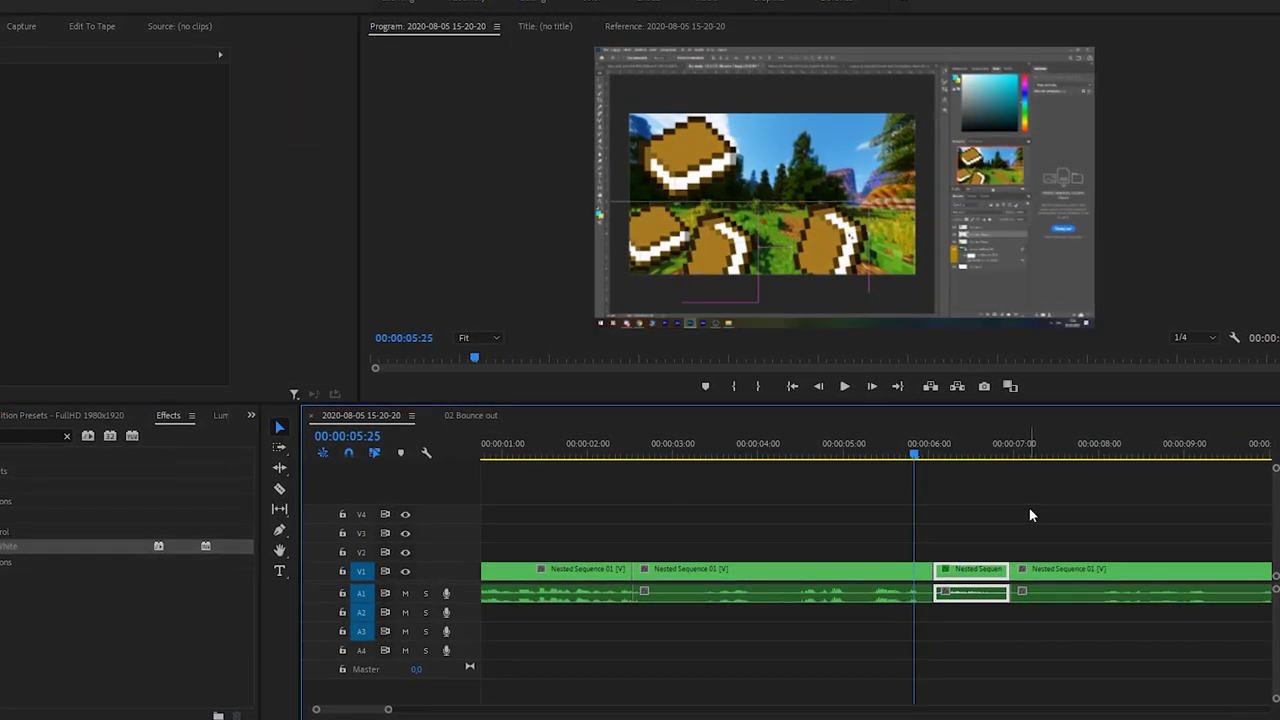
drag(913, 452, 882, 459)
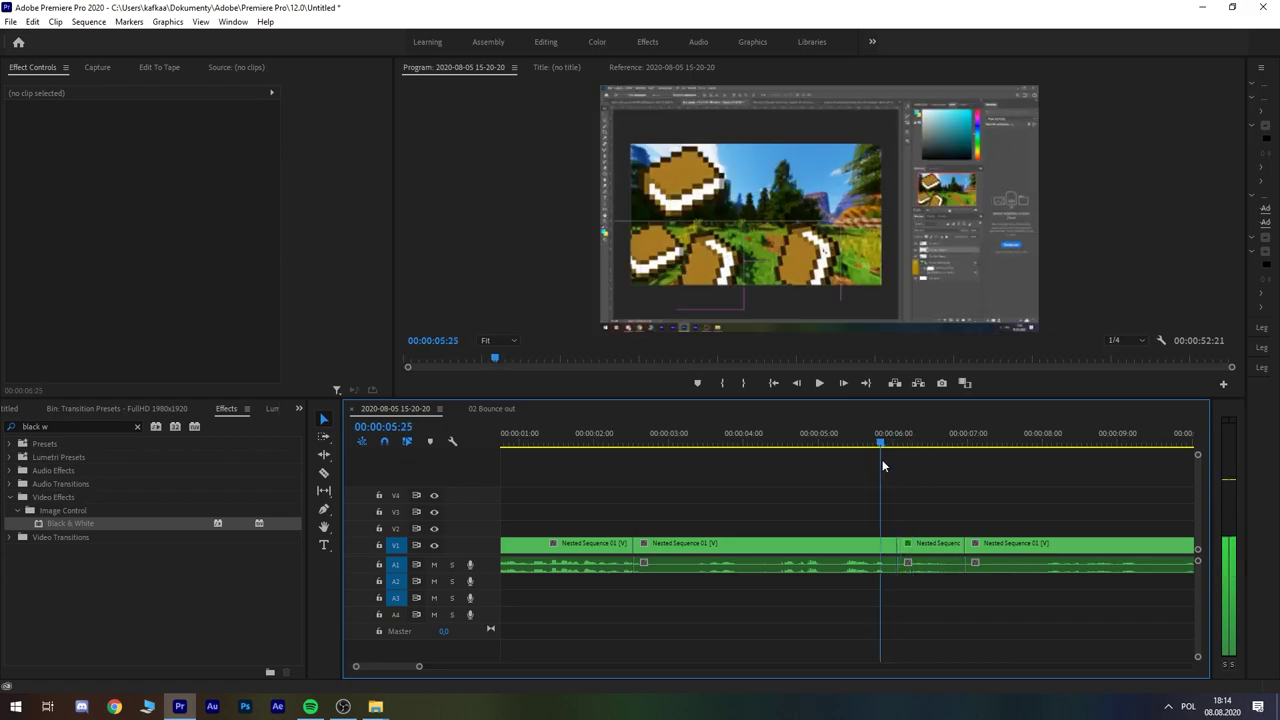
Step: Search effects for 'reverb' and apply Studio Reverb to the short piece's audio
click(933, 549)
click(72, 421)
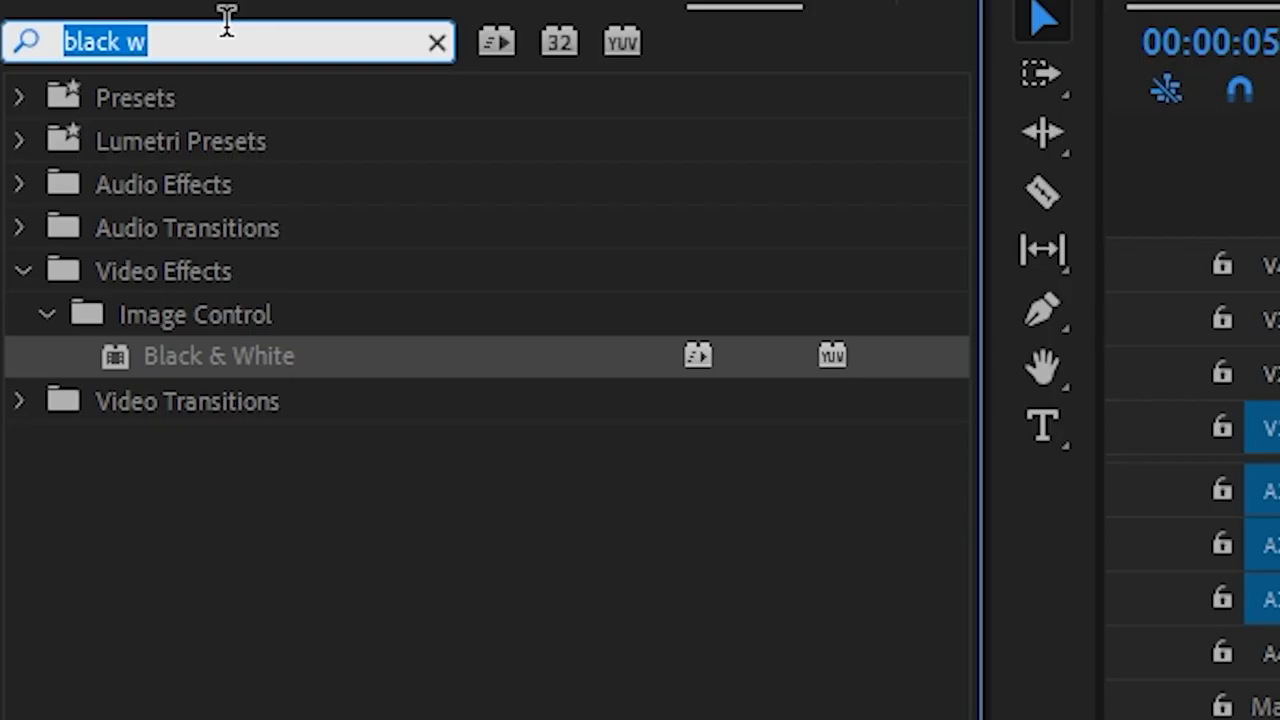
text(re)
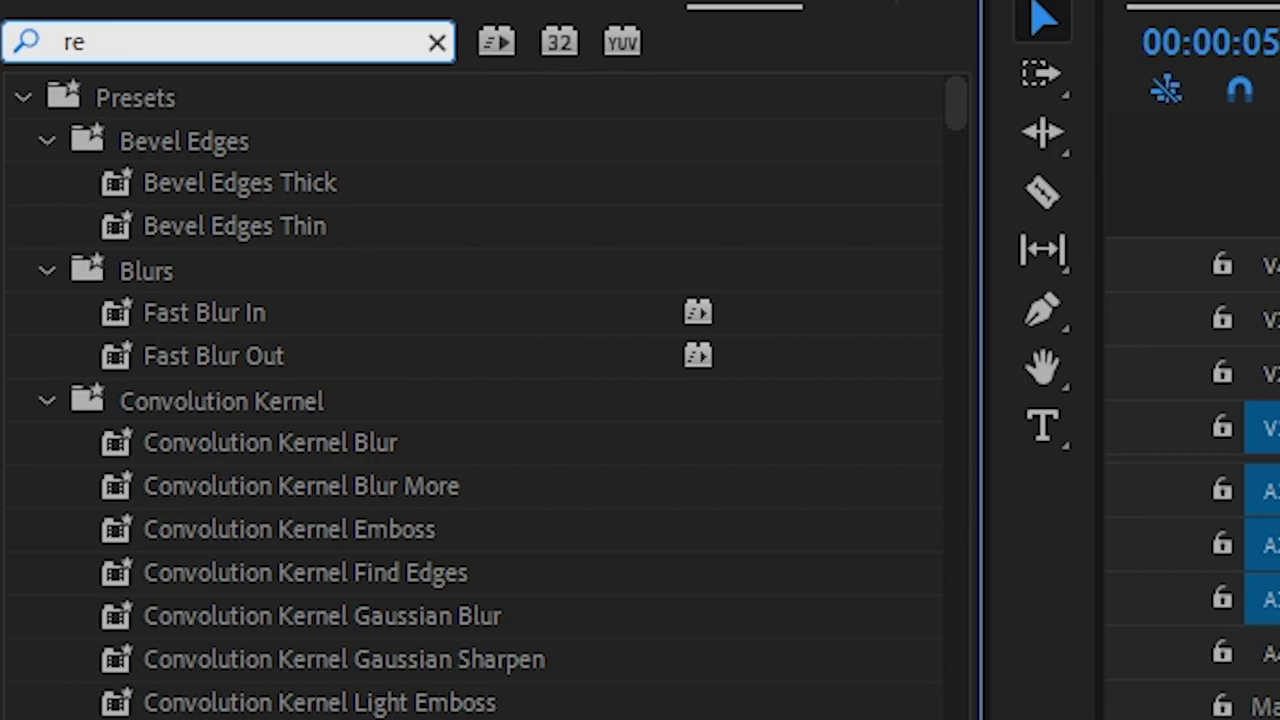
text(vr)
key(BackSpace)
text(e)
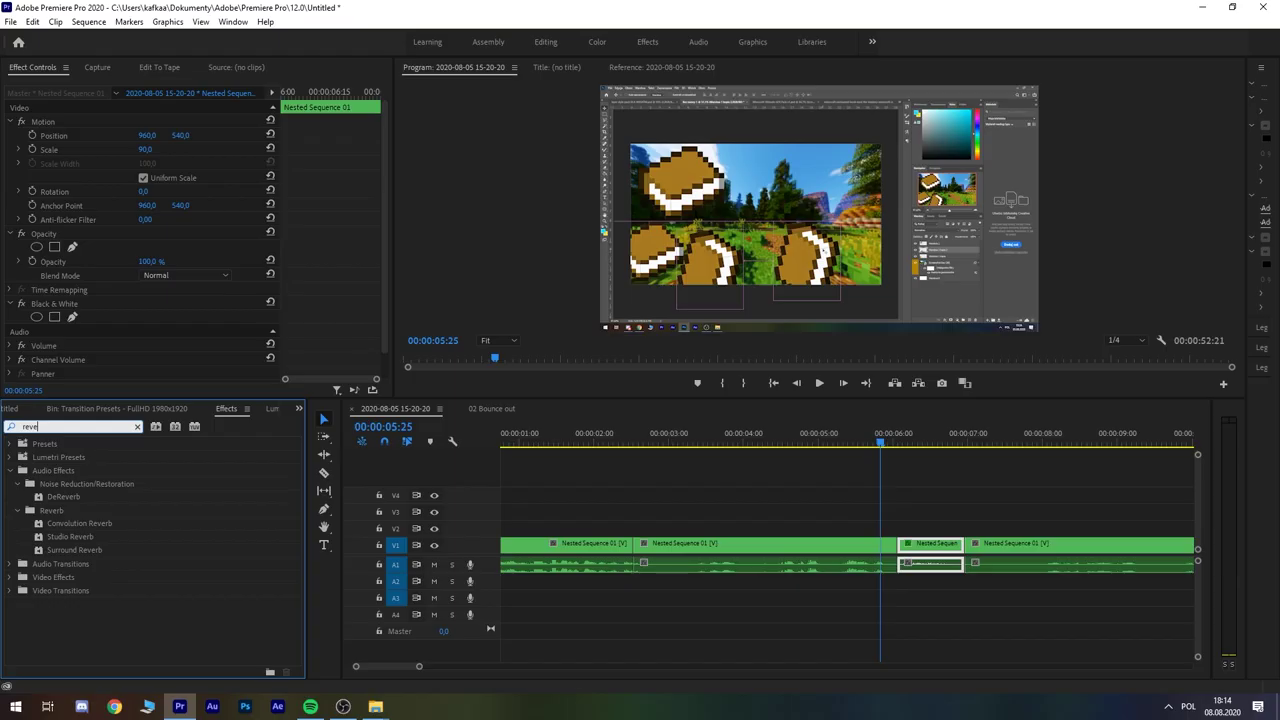
drag(61, 538, 762, 563)
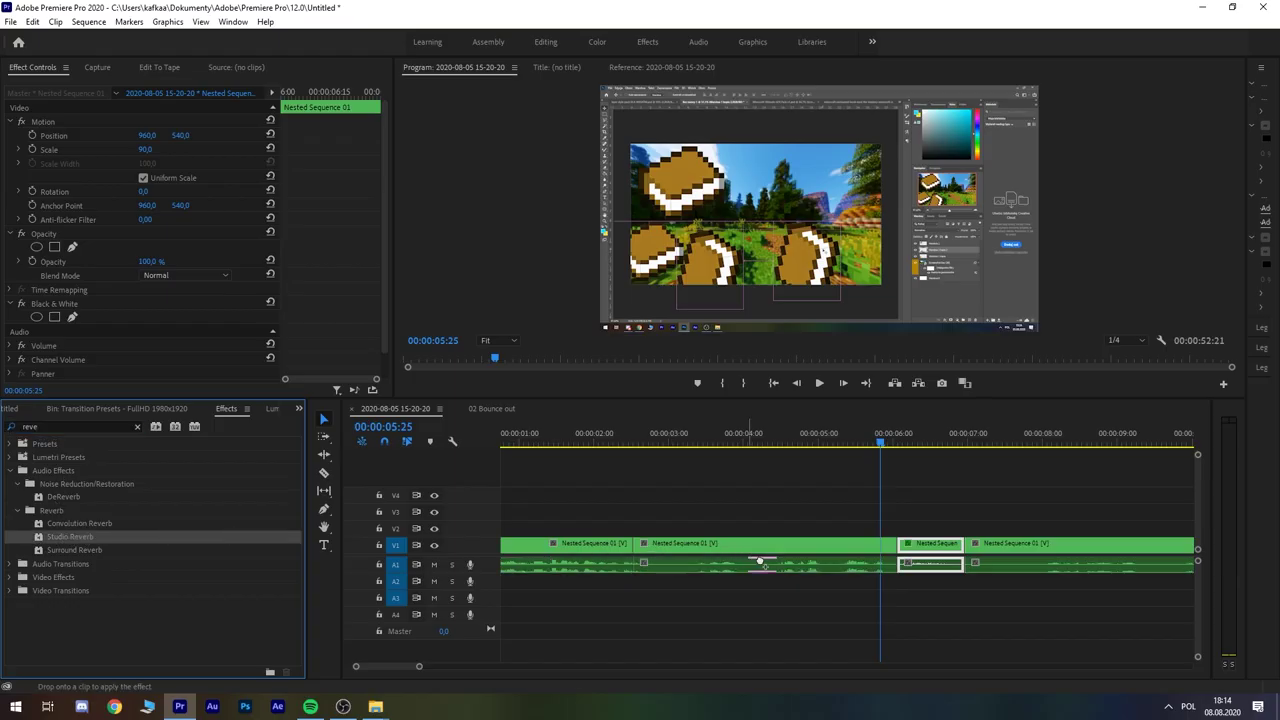
scroll(202, 326, down, 2)
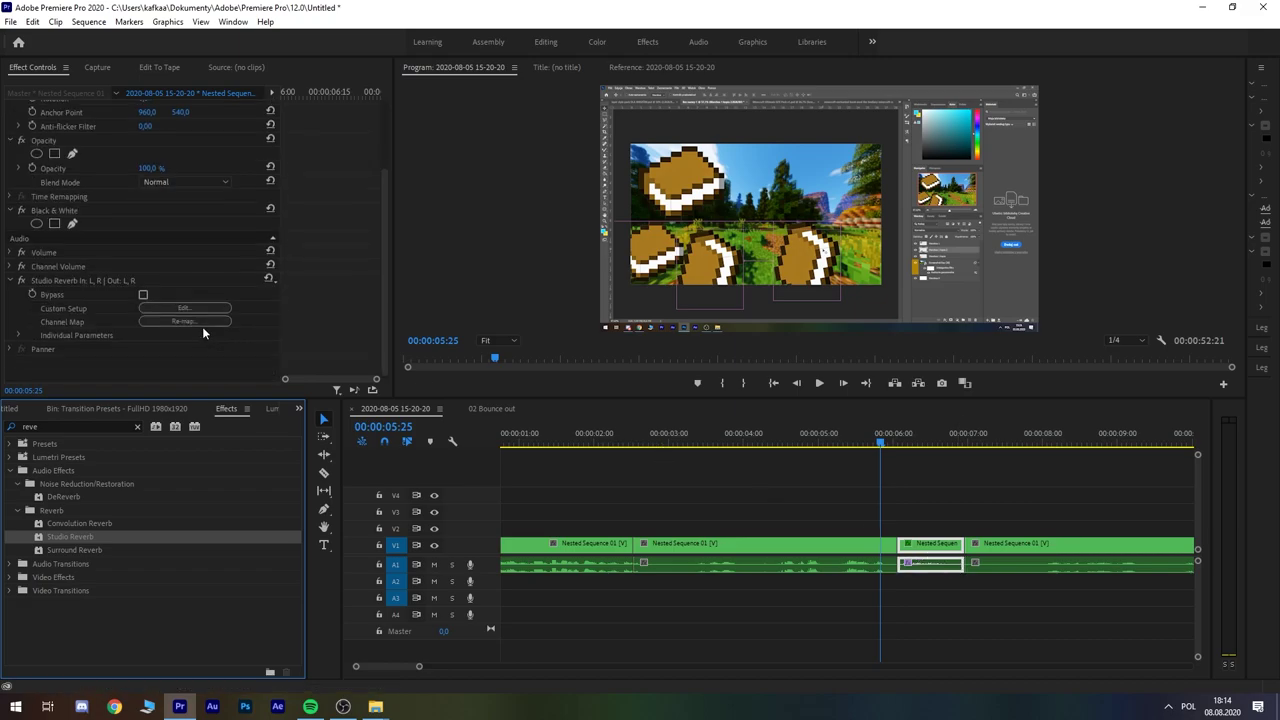
Step: Set Studio Reverb to the Room Ambience 2 preset and play back the section
click(189, 308)
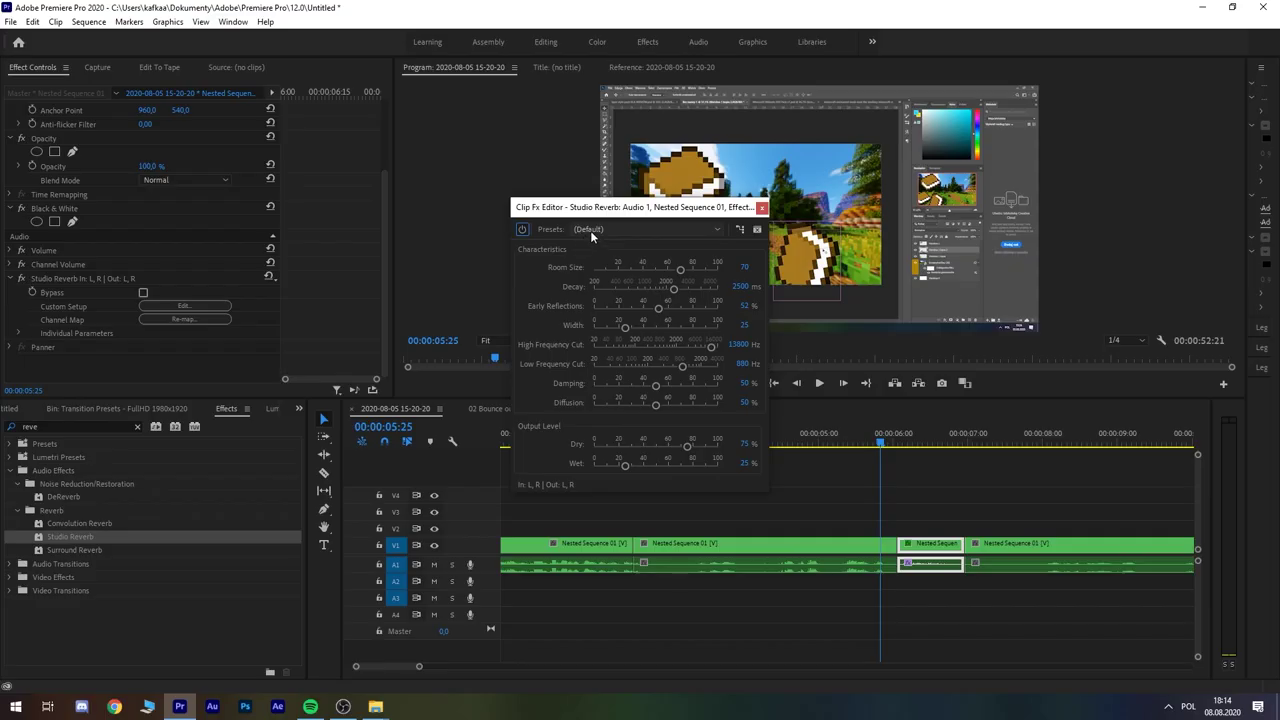
click(591, 231)
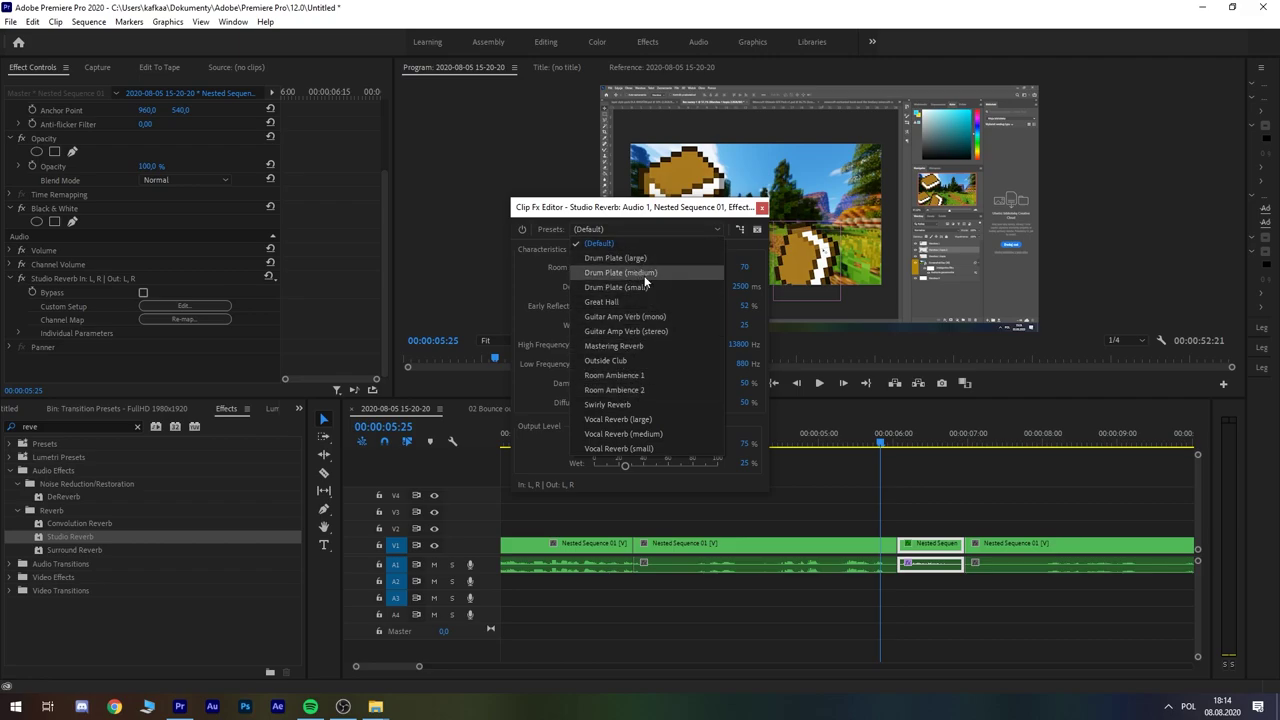
click(622, 392)
click(761, 208)
key(space)
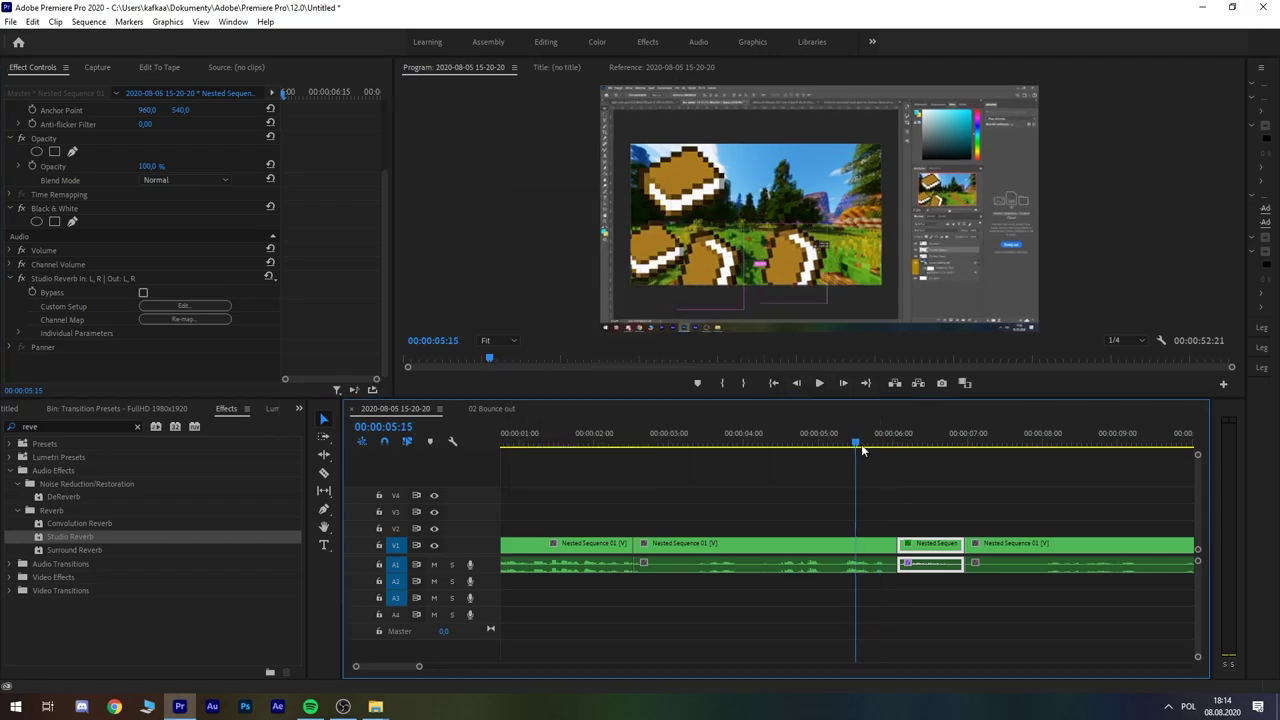
Step: Check the audio clip's options, then reselect the short piece with the playhead at 00:00:07:08
click(948, 447)
click(936, 562)
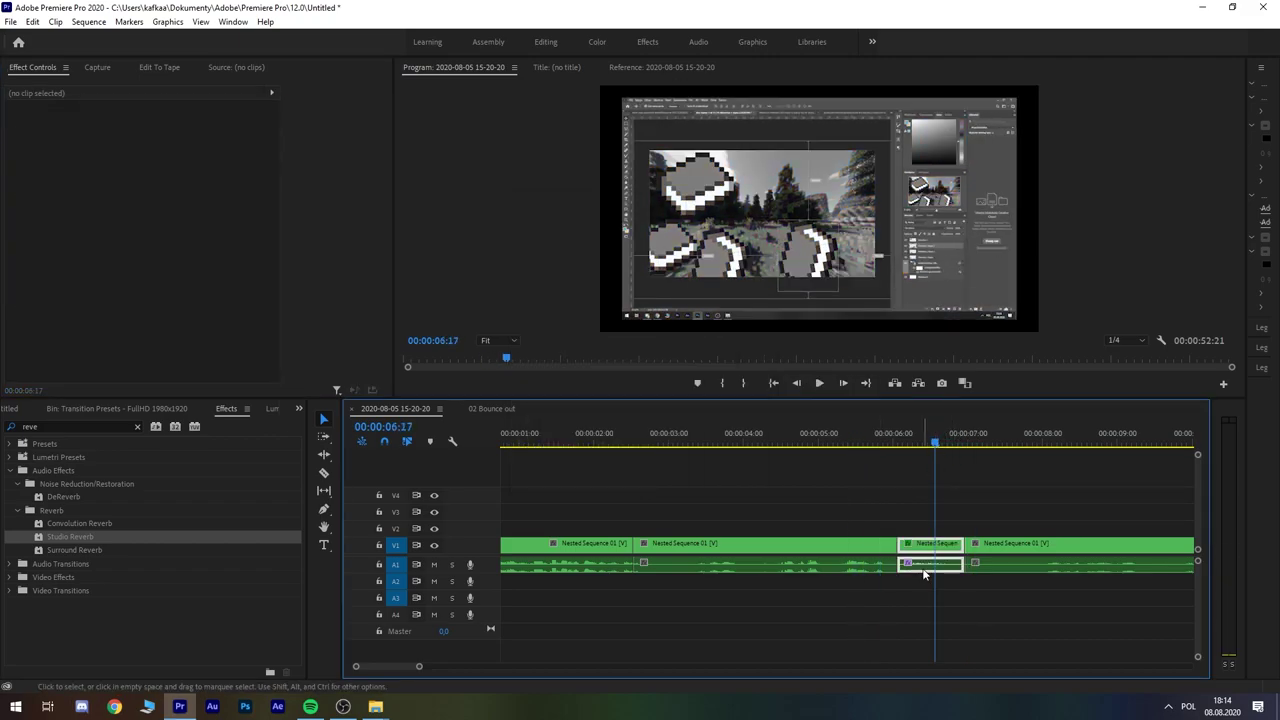
right_click(936, 562)
click(991, 396)
key(Escape)
click(961, 444)
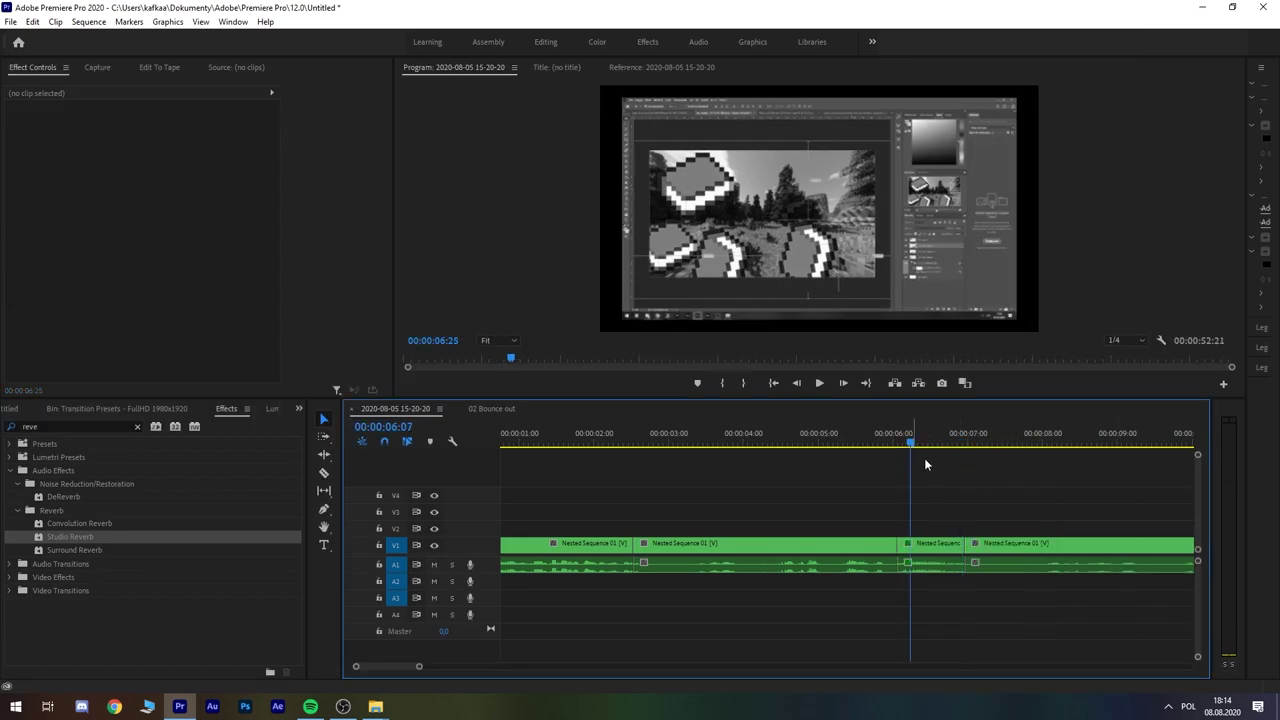
click(986, 440)
click(930, 548)
scroll(205, 318, down, 5)
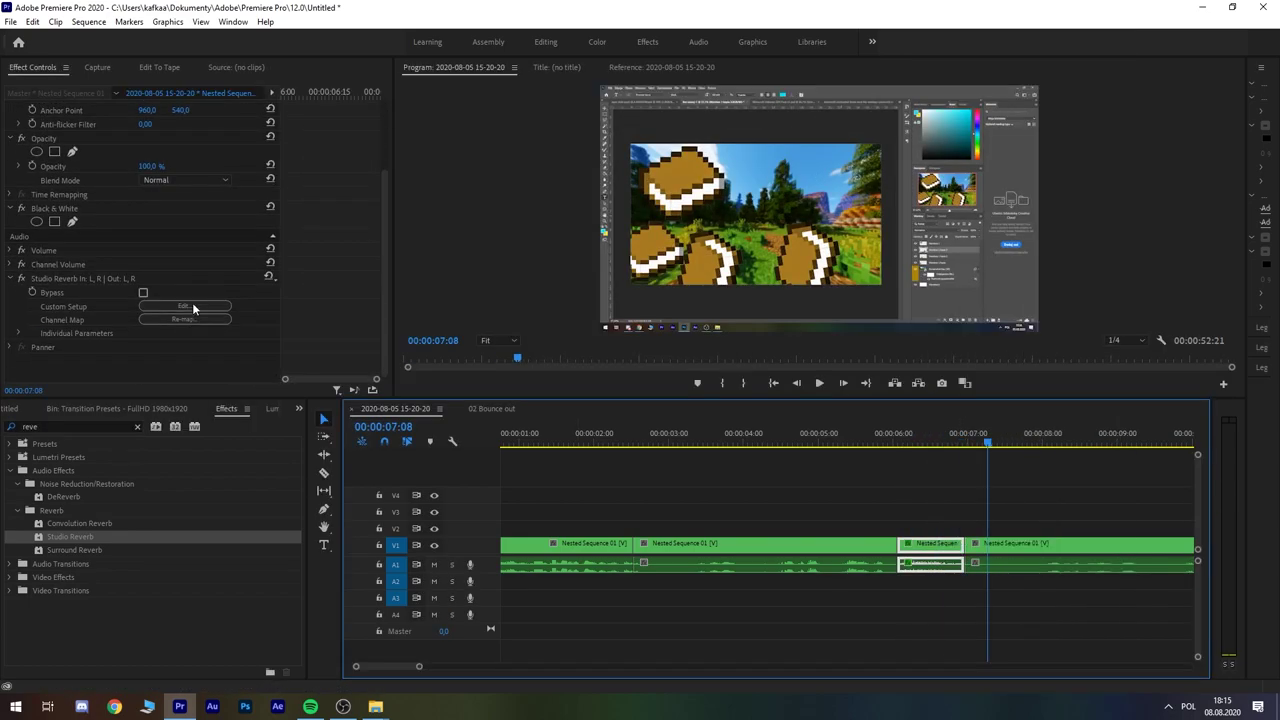
Step: Switch Studio Reverb on the short piece to a different reverb preset
click(190, 306)
click(594, 232)
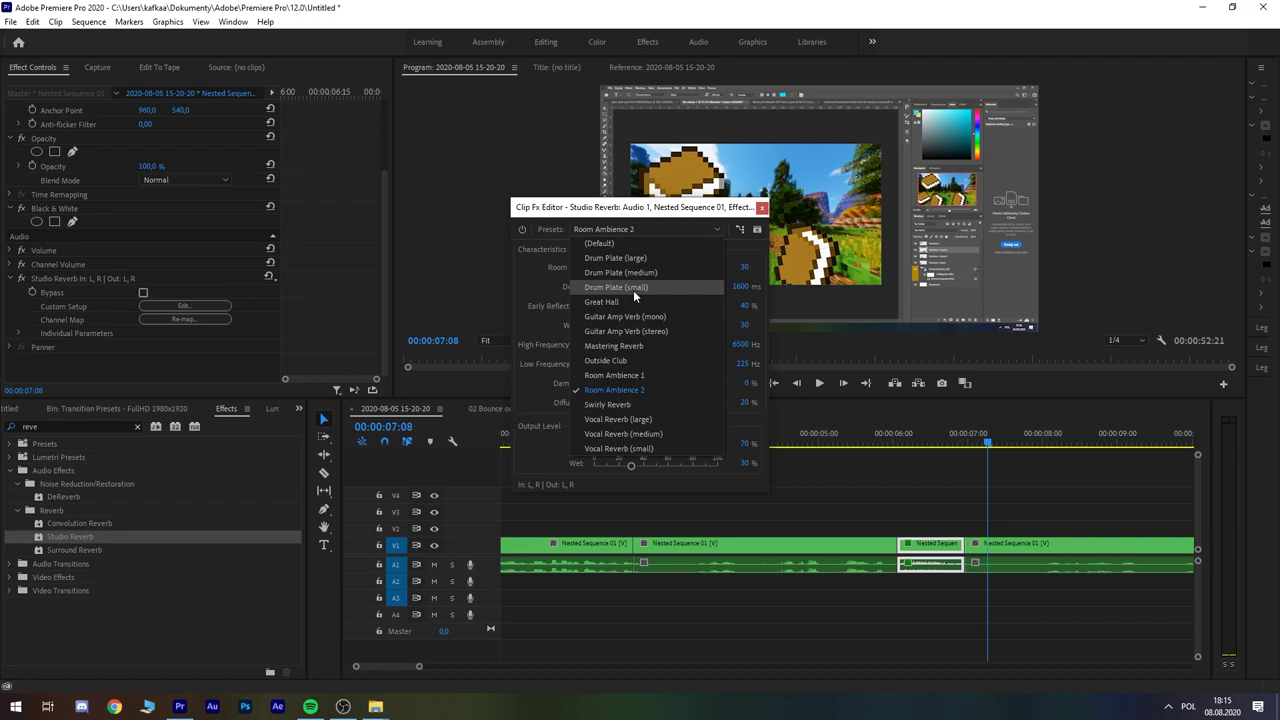
click(640, 272)
click(762, 207)
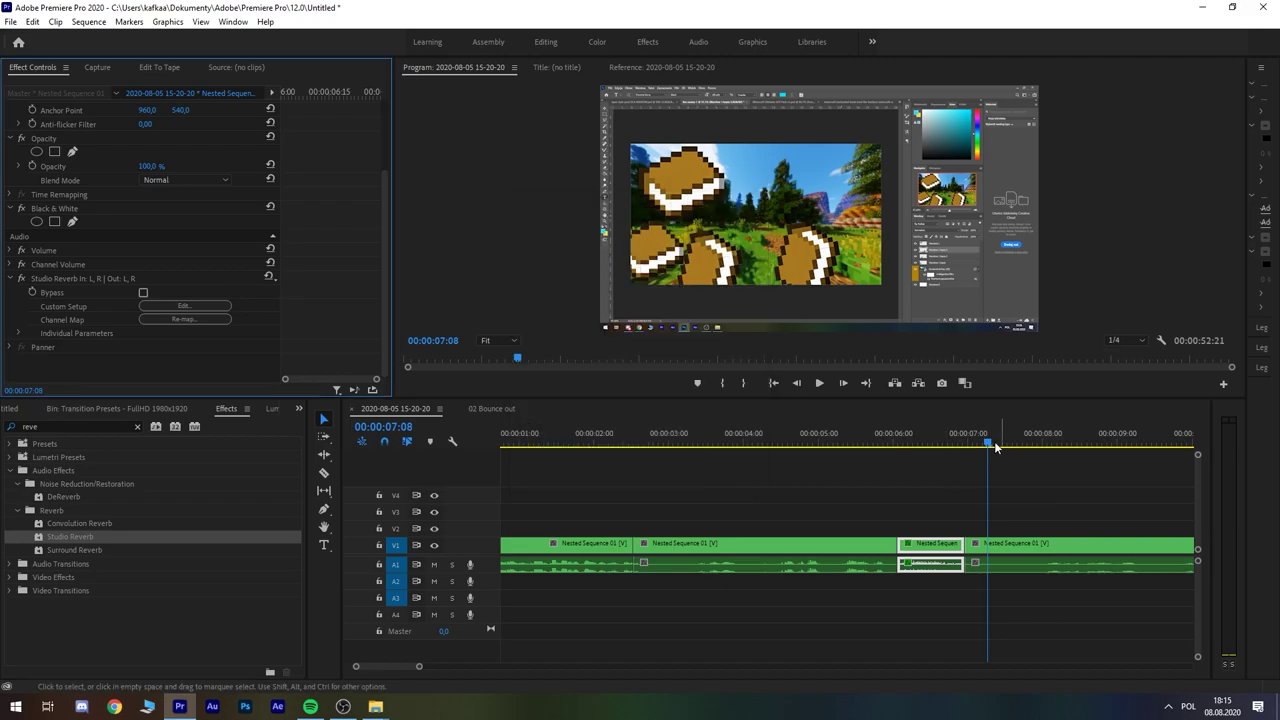
click(857, 472)
click(971, 486)
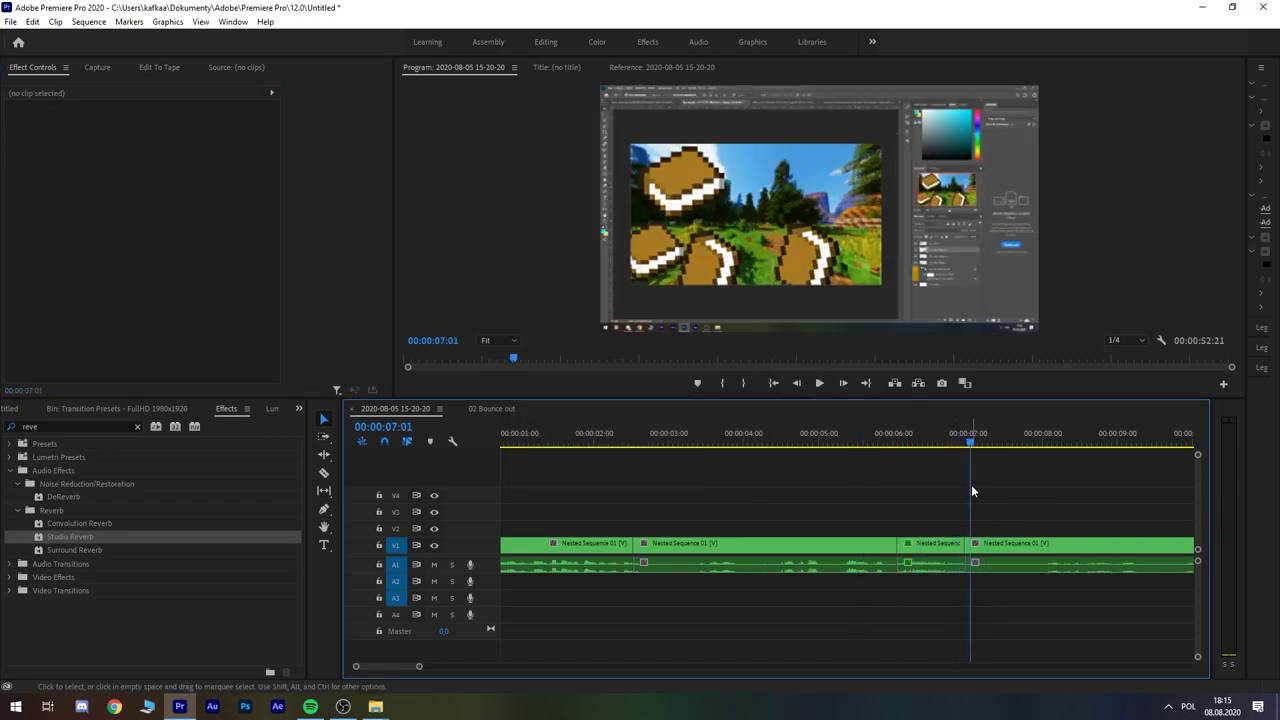